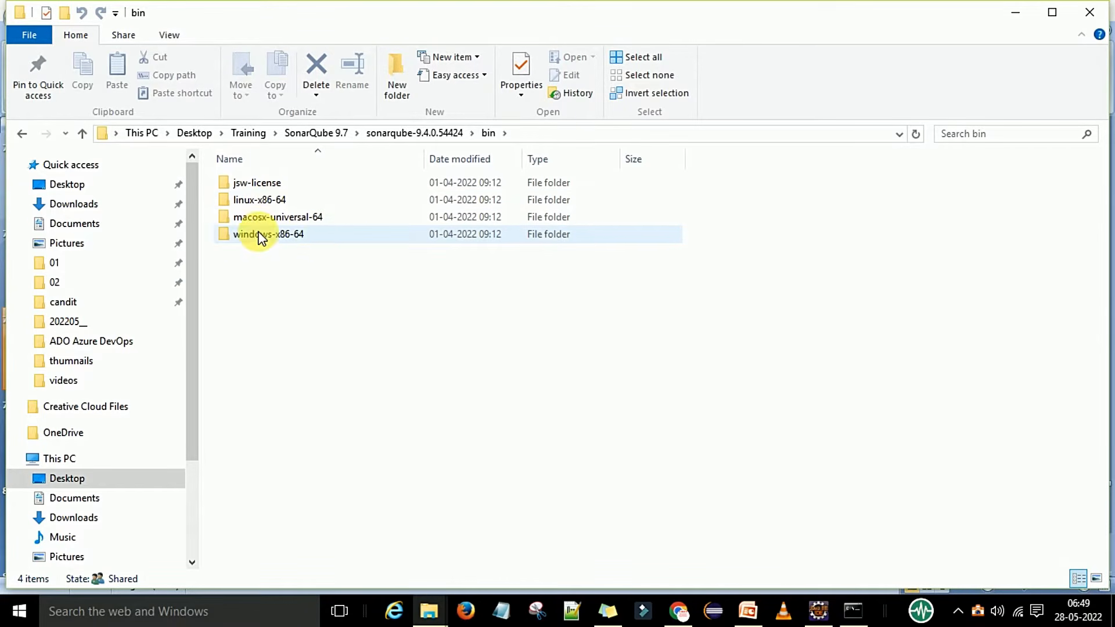
# Run StartSonar.bat from the windows-x86-64 folder until SonarQube is operational, then return to Chrome.
pyautogui.click(297, 236)
pyautogui.doubleClick(297, 235)
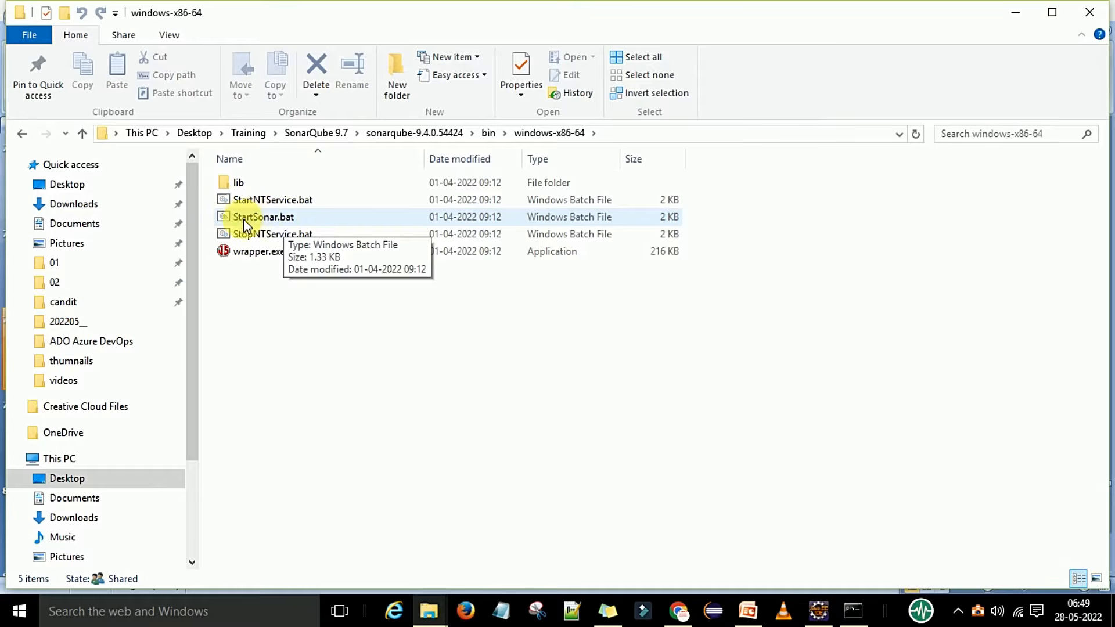
pyautogui.doubleClick(298, 225)
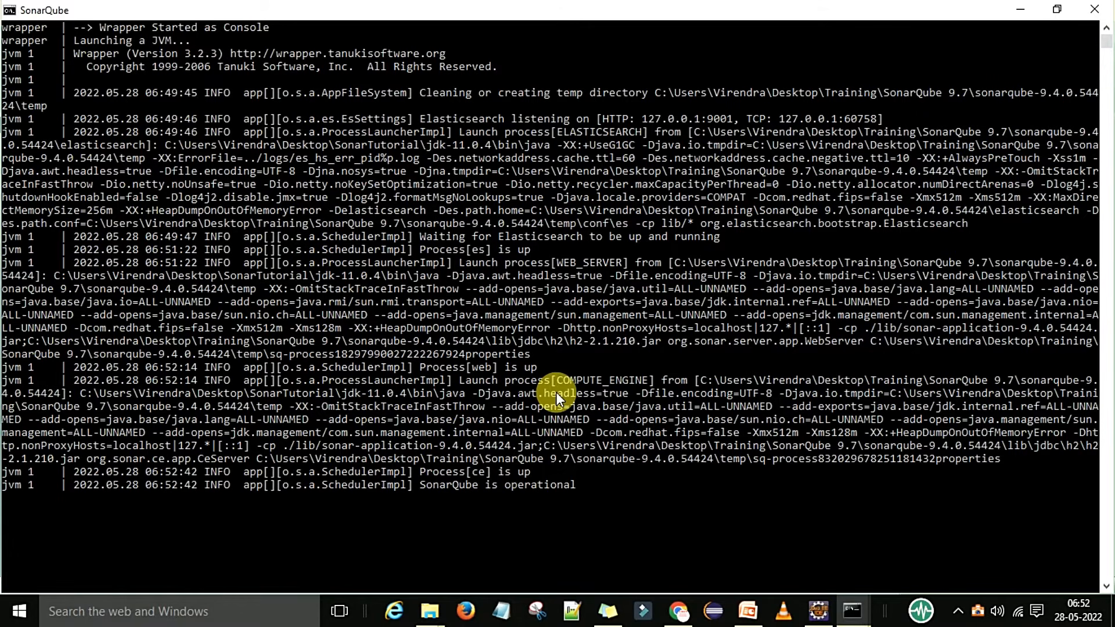
pyautogui.click(747, 610)
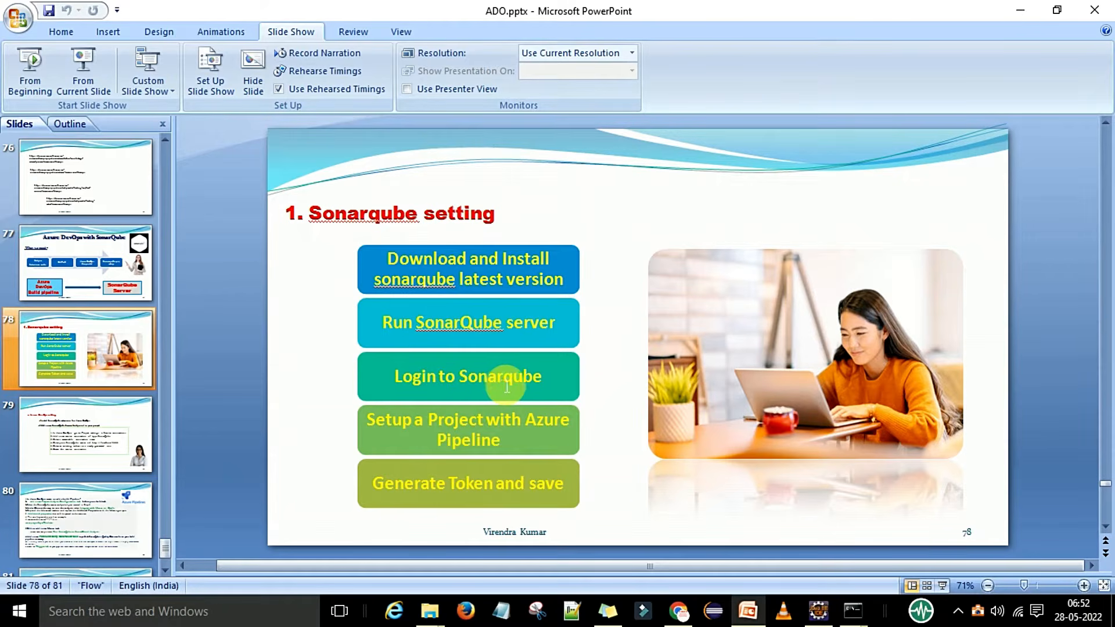
pyautogui.click(750, 610)
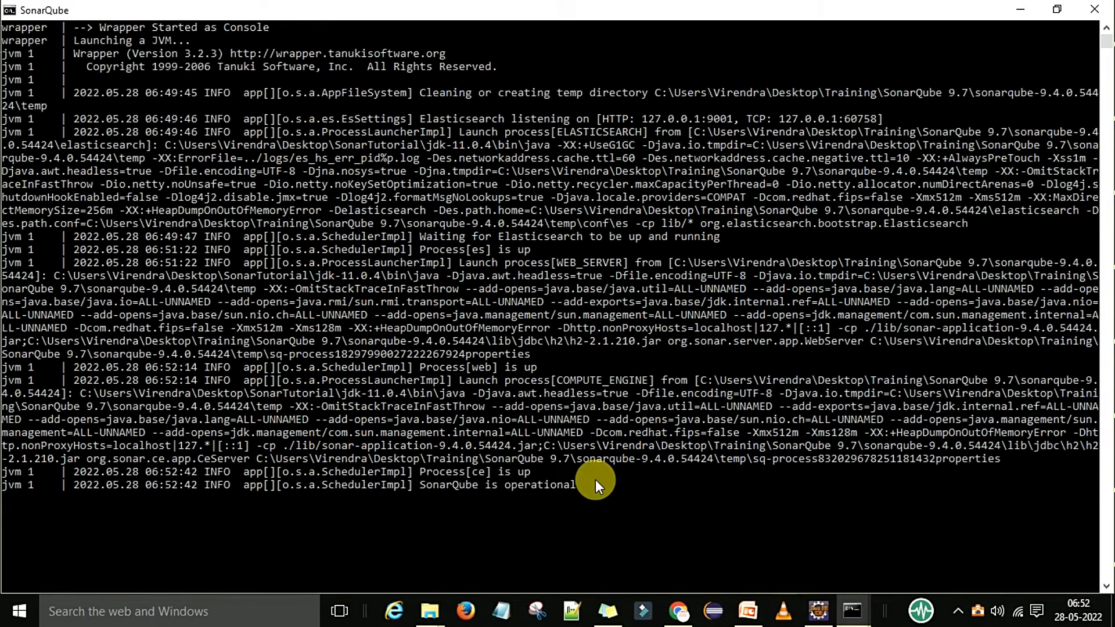
pyautogui.click(679, 611)
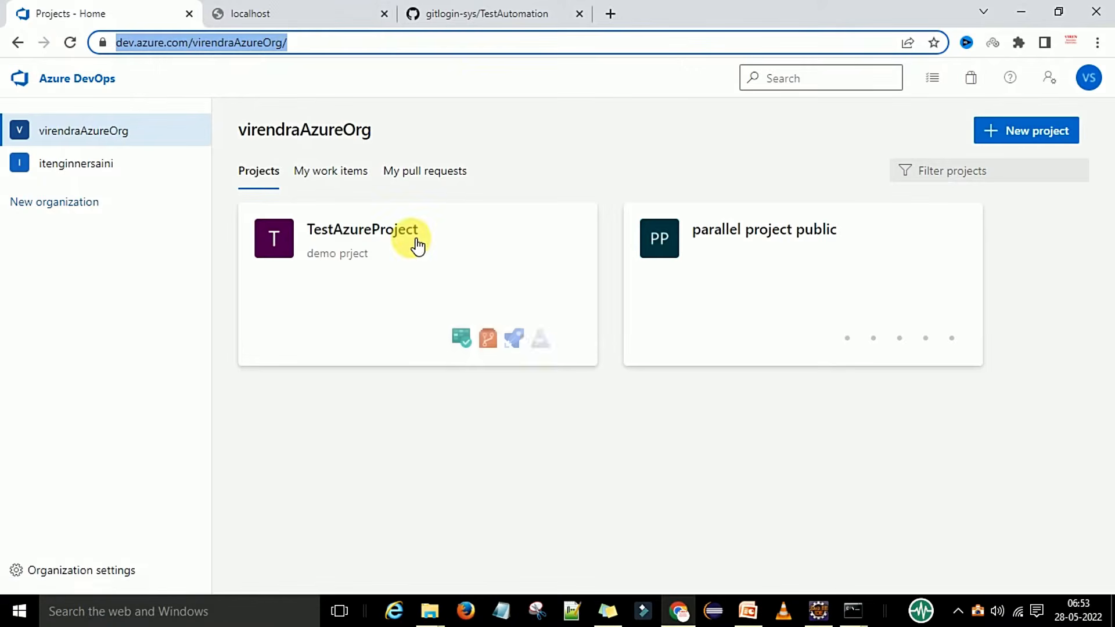
# Reload localhost:9000 in the localhost tab to bring up the SonarQube login page.
pyautogui.click(278, 12)
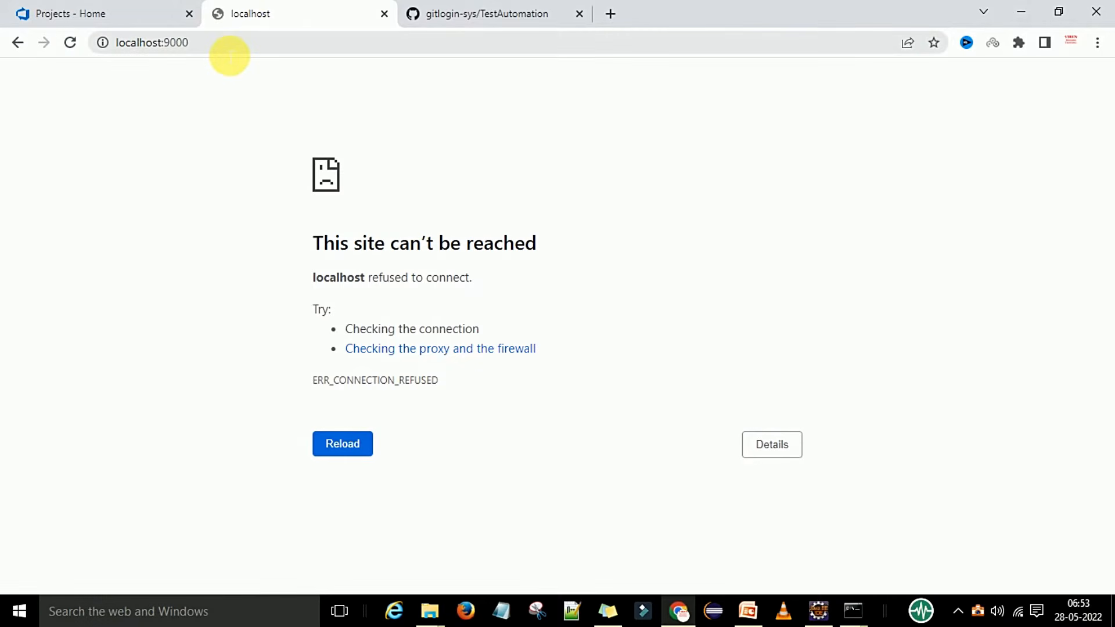
pyautogui.click(231, 52)
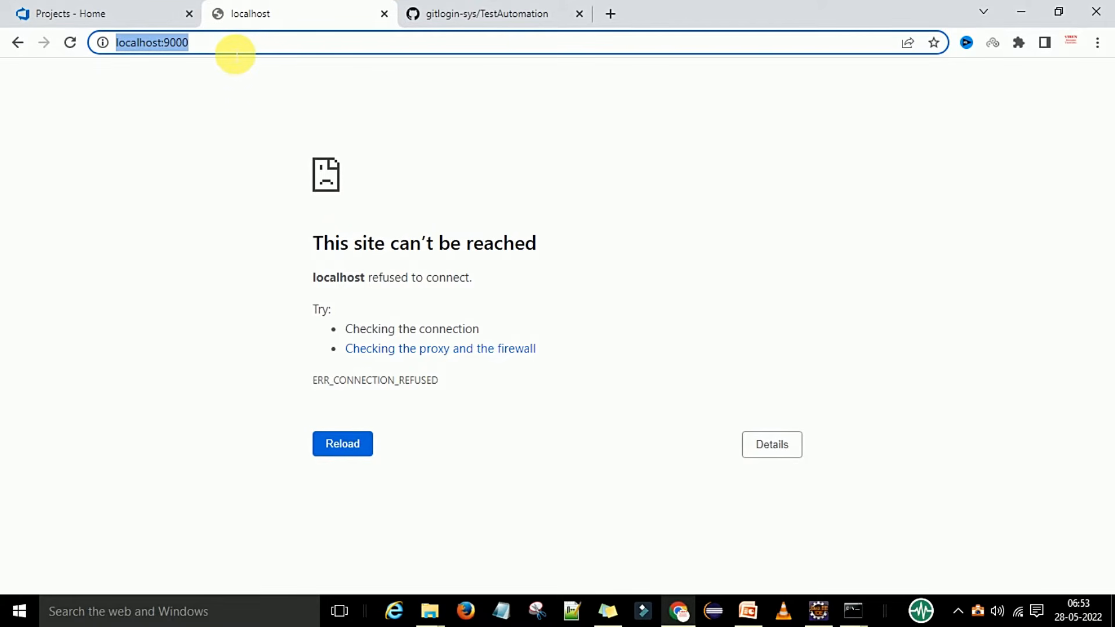
pyautogui.click(269, 51)
pyautogui.press('Return')
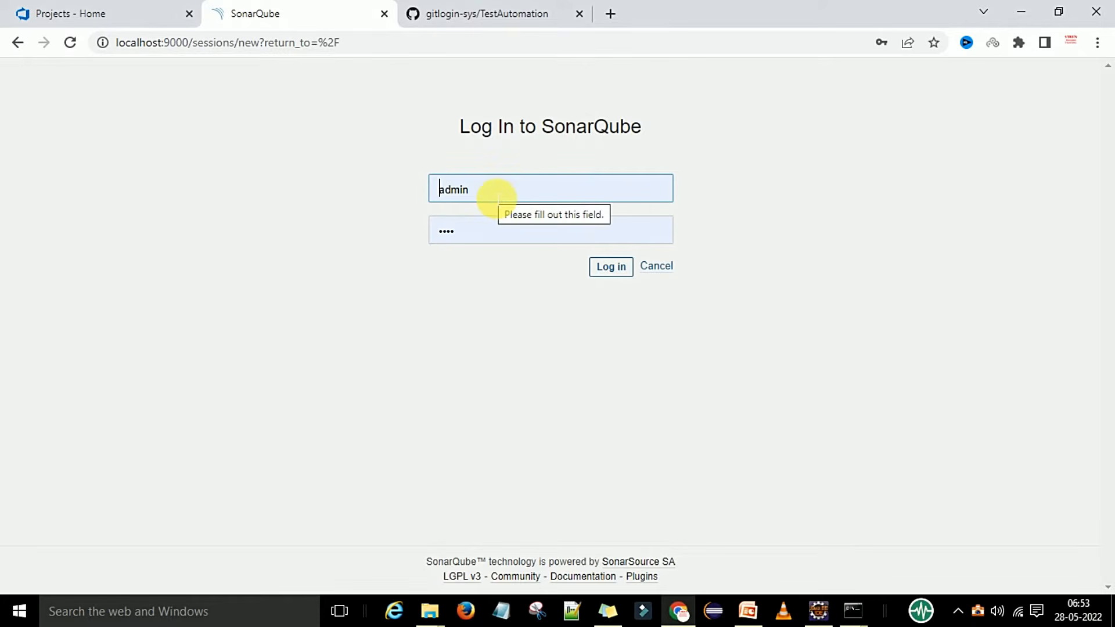
# Log in to SonarQube with the admin password and decline Chrome's password update offer.
pyautogui.click(494, 237)
pyautogui.doubleClick(494, 236)
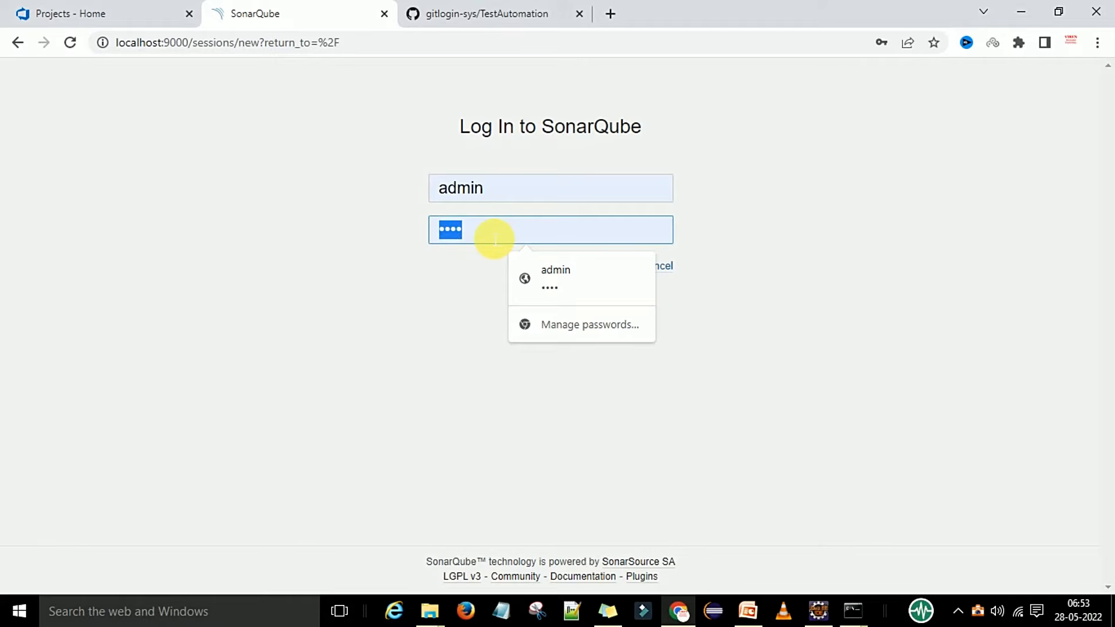
pyautogui.write('admin')
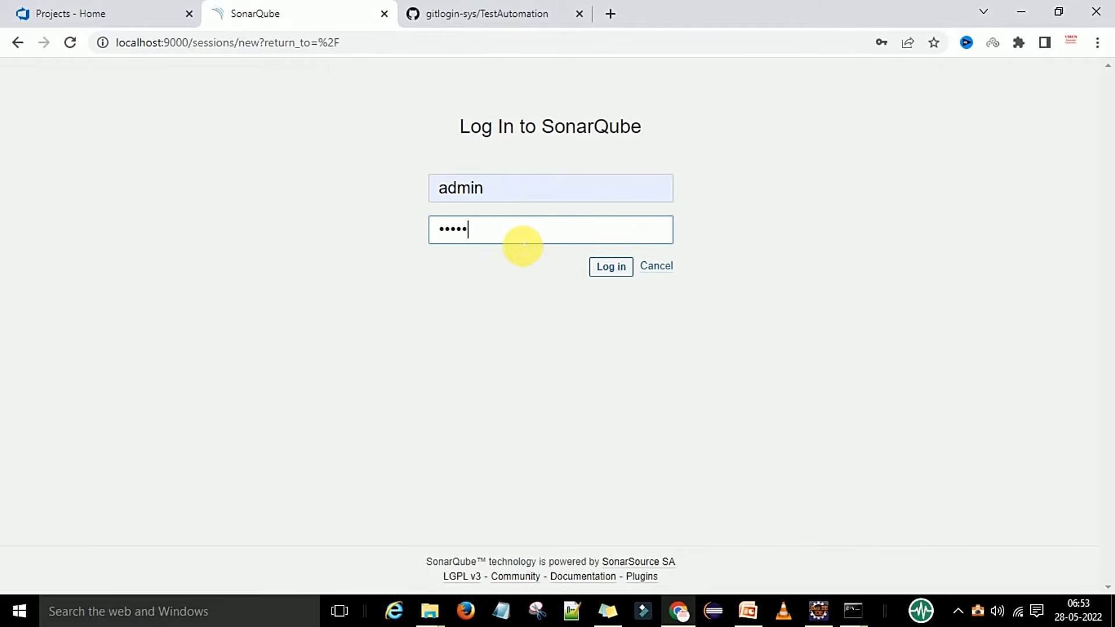
pyautogui.click(616, 272)
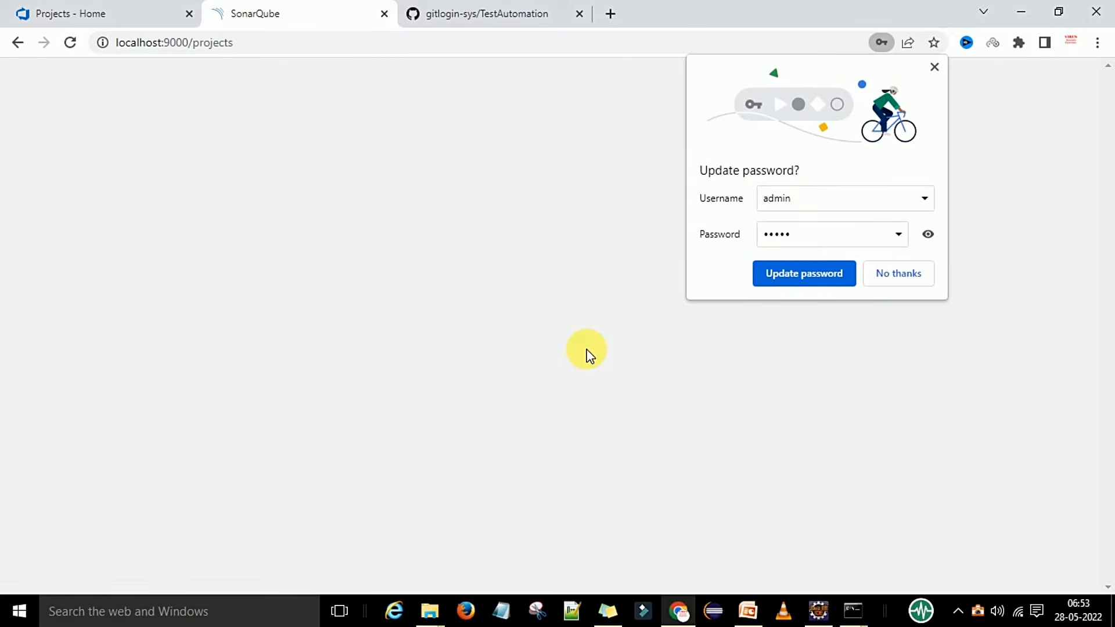
pyautogui.click(904, 277)
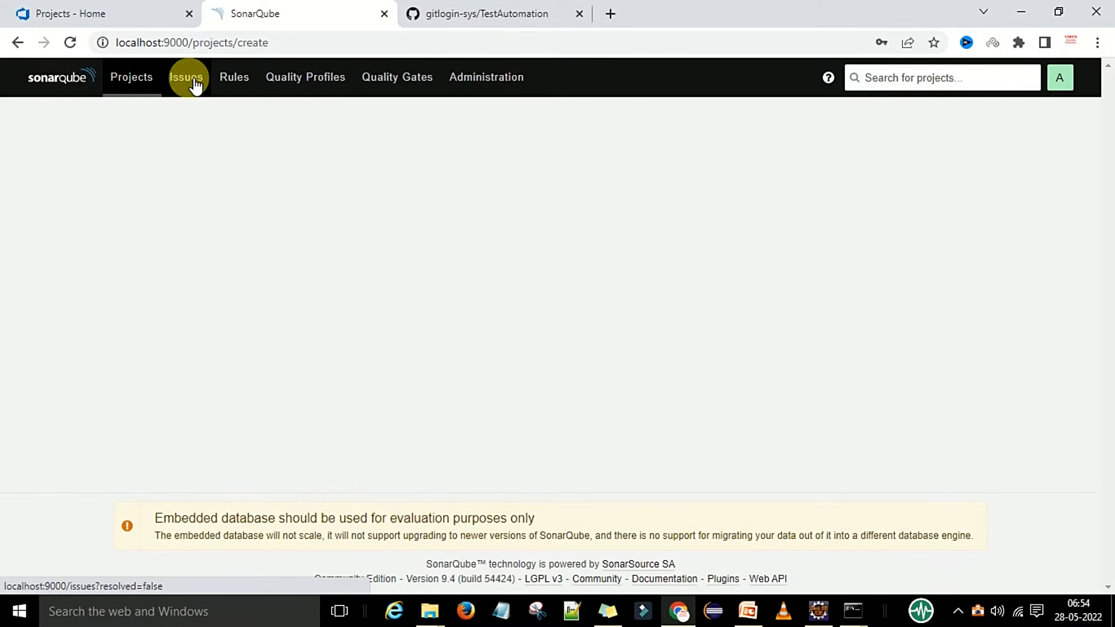
# Go to the SonarQube projects page and choose to create a project Manually.
pyautogui.click(137, 86)
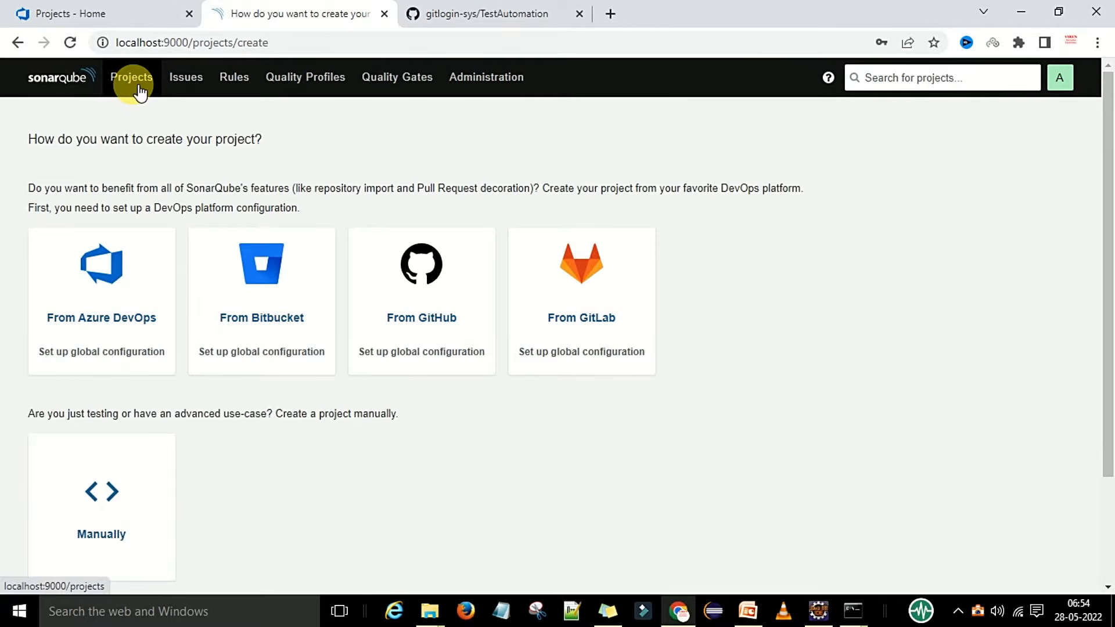
pyautogui.click(140, 88)
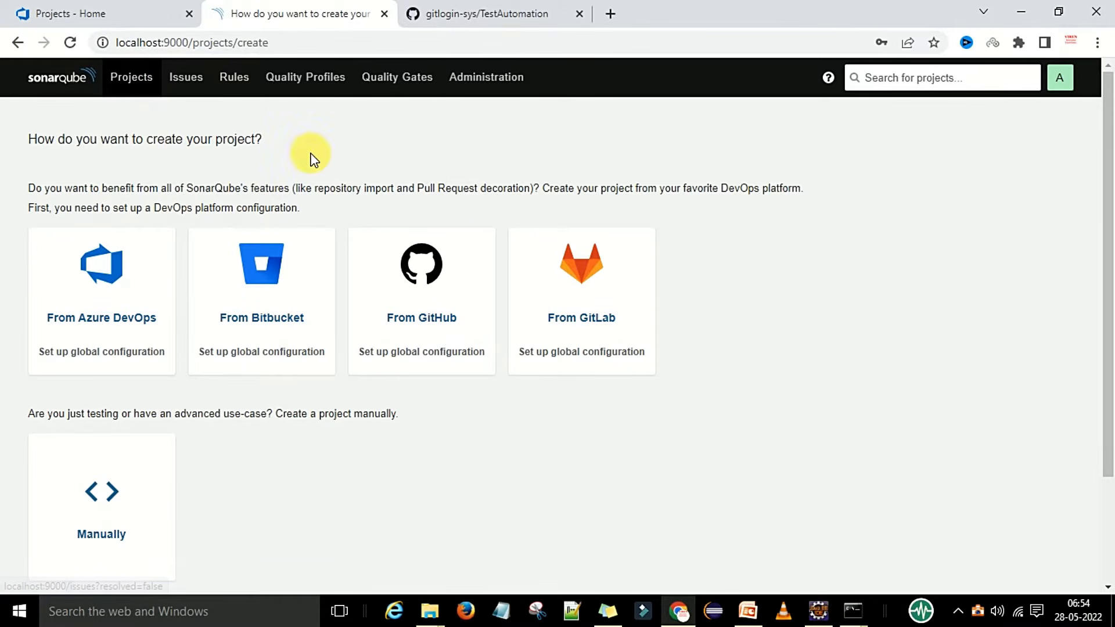
pyautogui.click(136, 87)
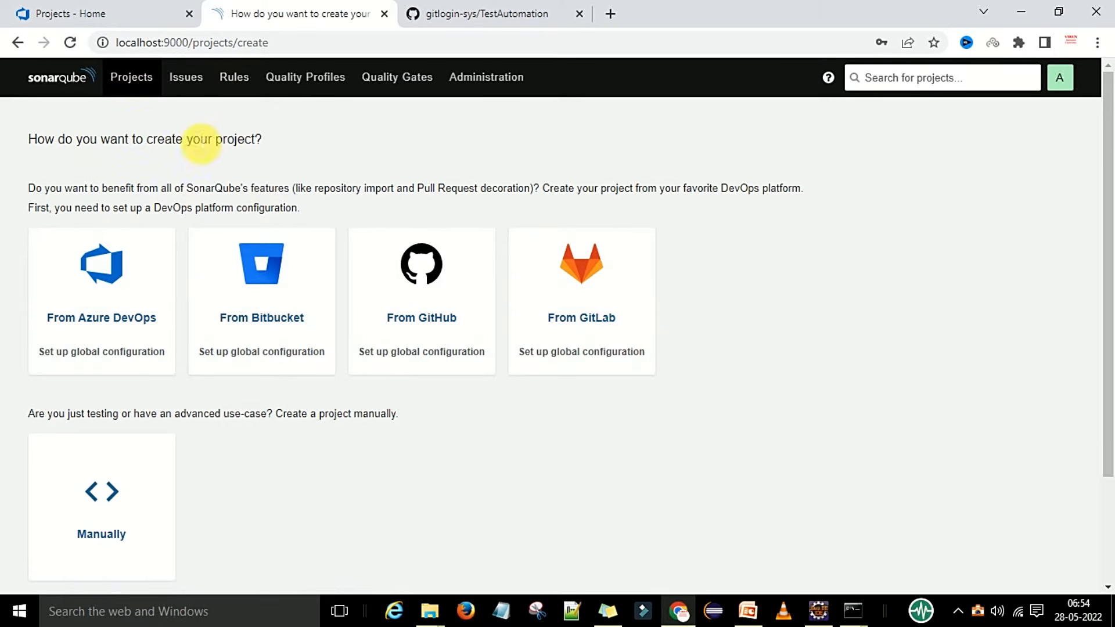
pyautogui.click(748, 611)
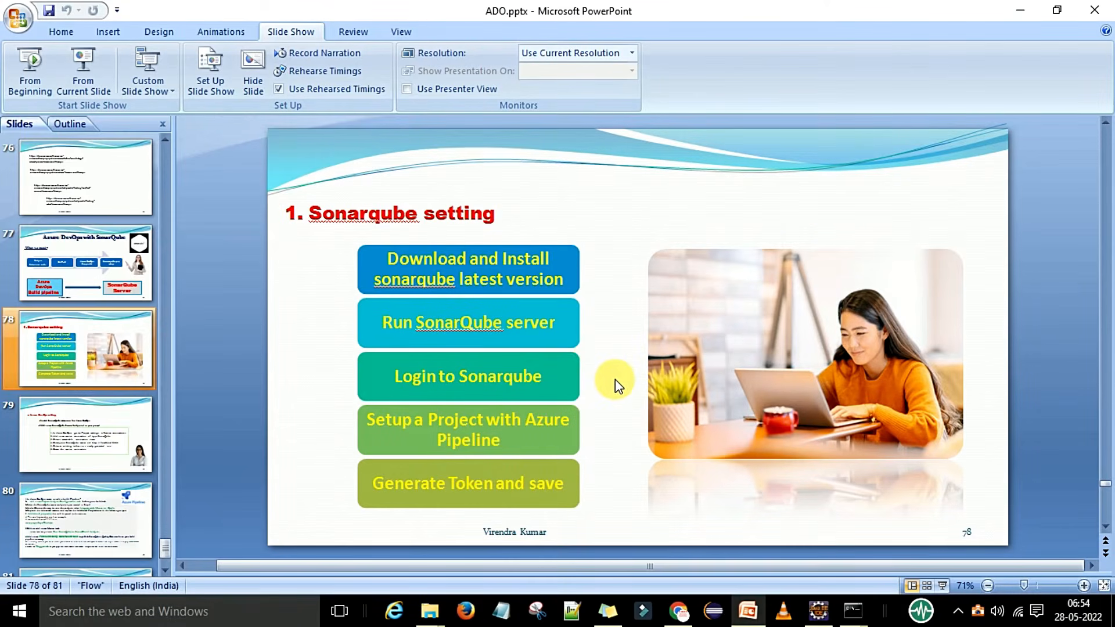
pyautogui.scroll(-1, 615, 378)
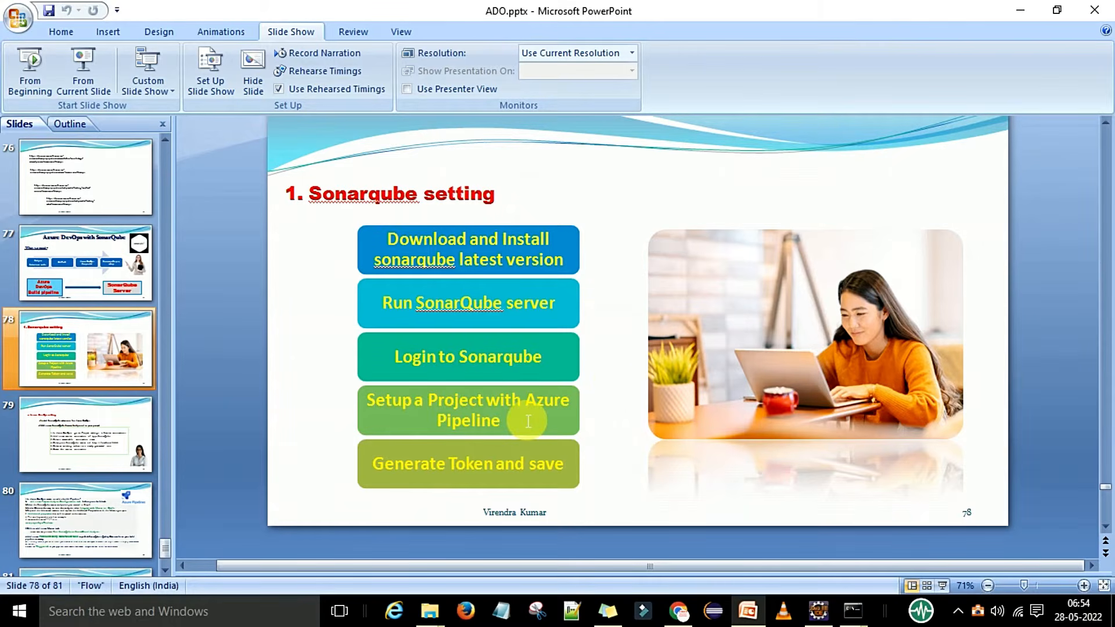
pyautogui.click(736, 609)
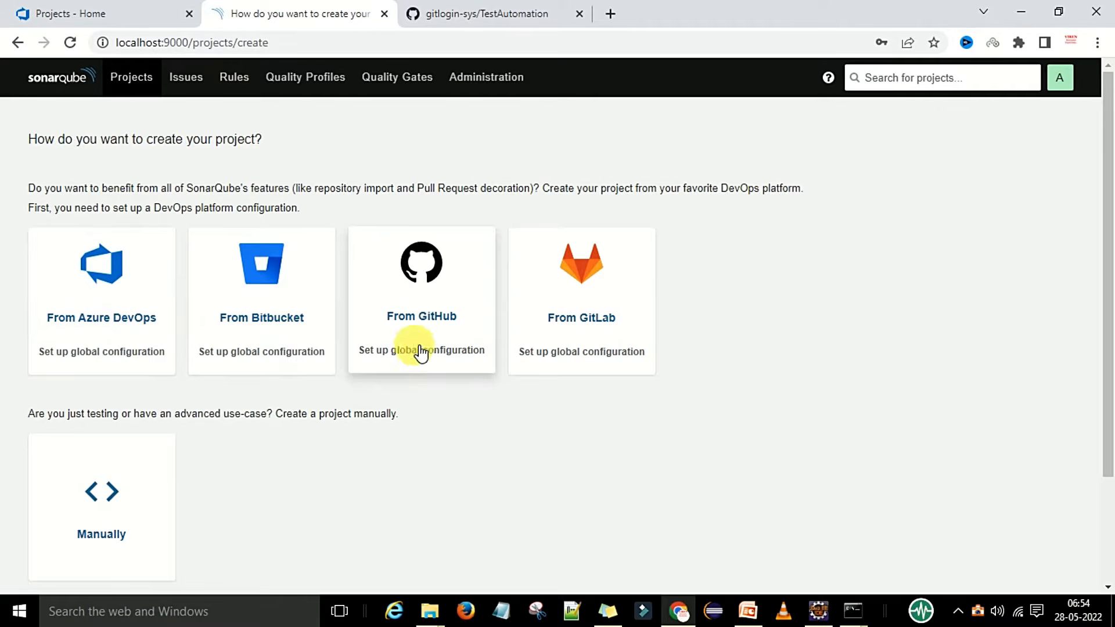
pyautogui.scroll(-2, 290, 461)
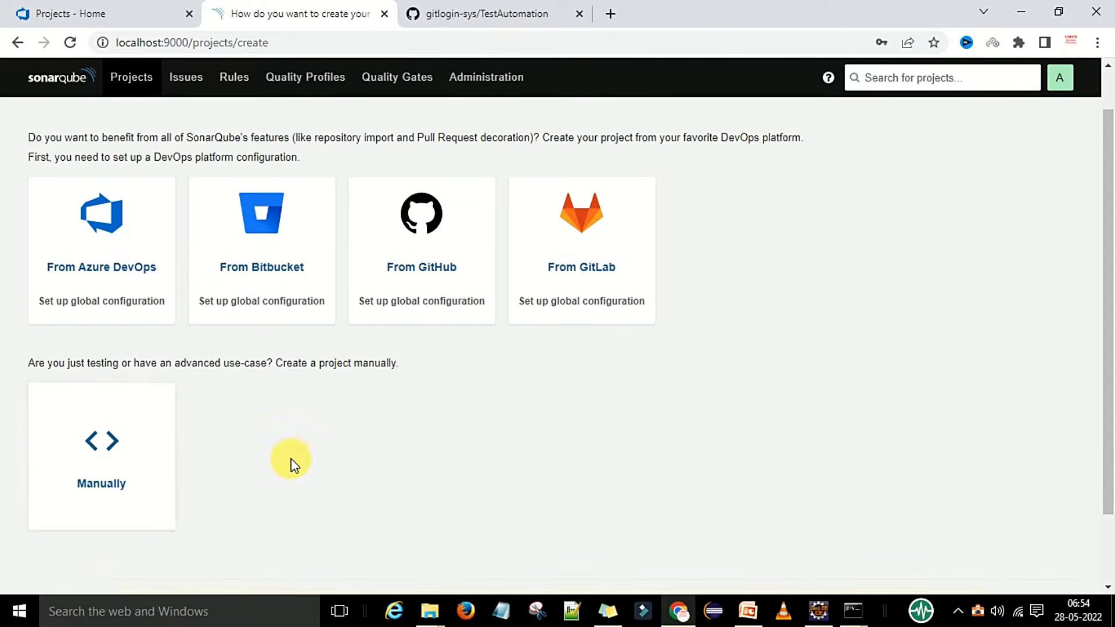
pyautogui.click(114, 411)
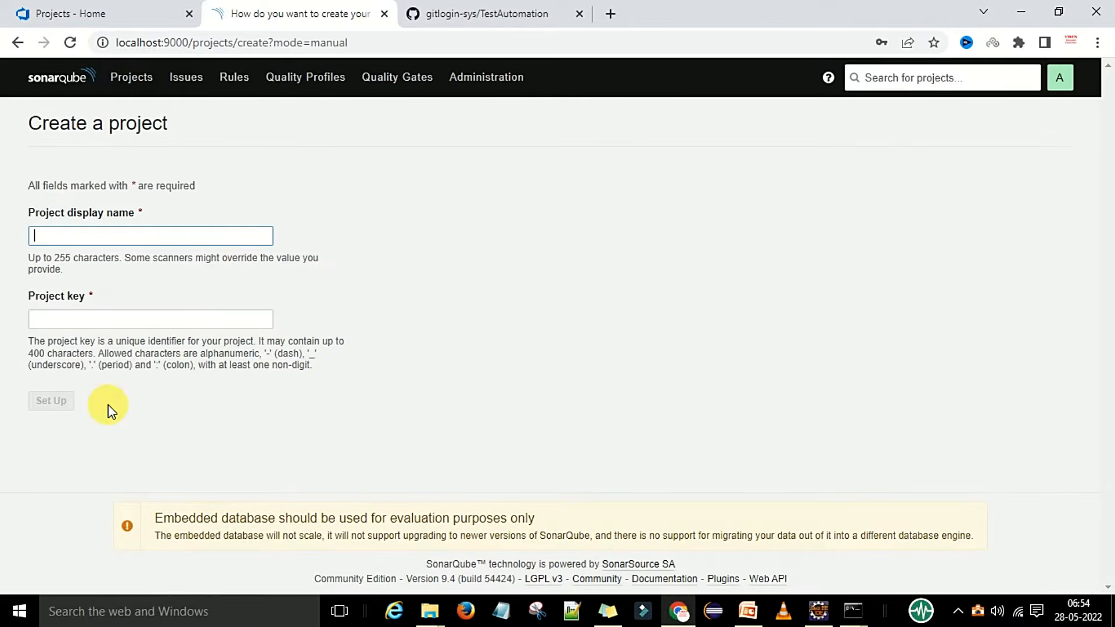
# Name the project AzureSonarDemo, keep the matching project key, and set it up.
pyautogui.click(217, 237)
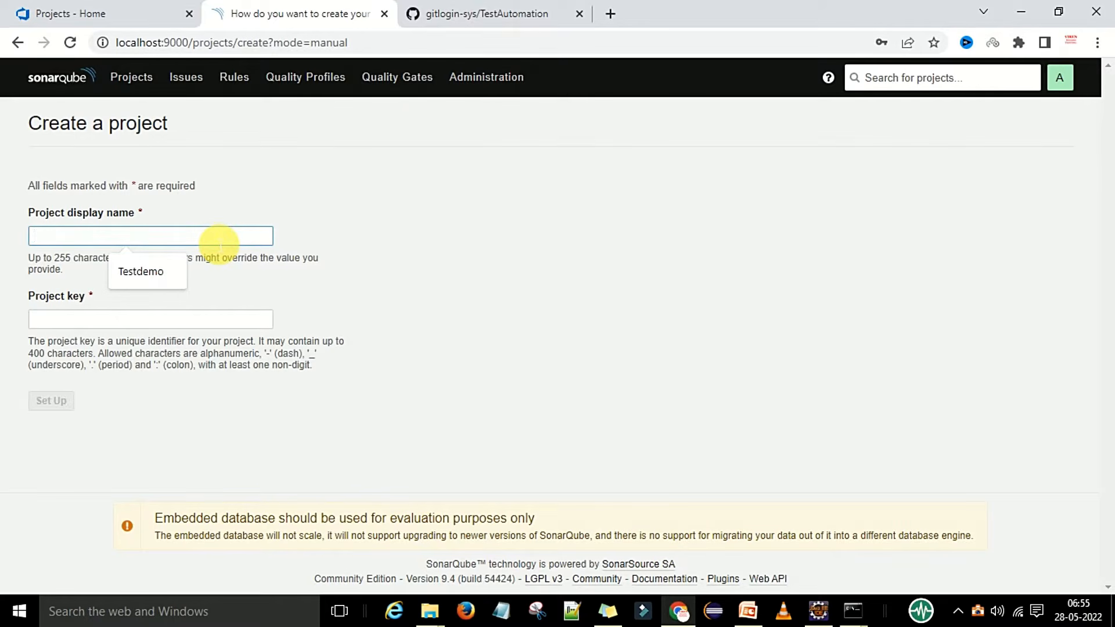
pyautogui.write('Azure')
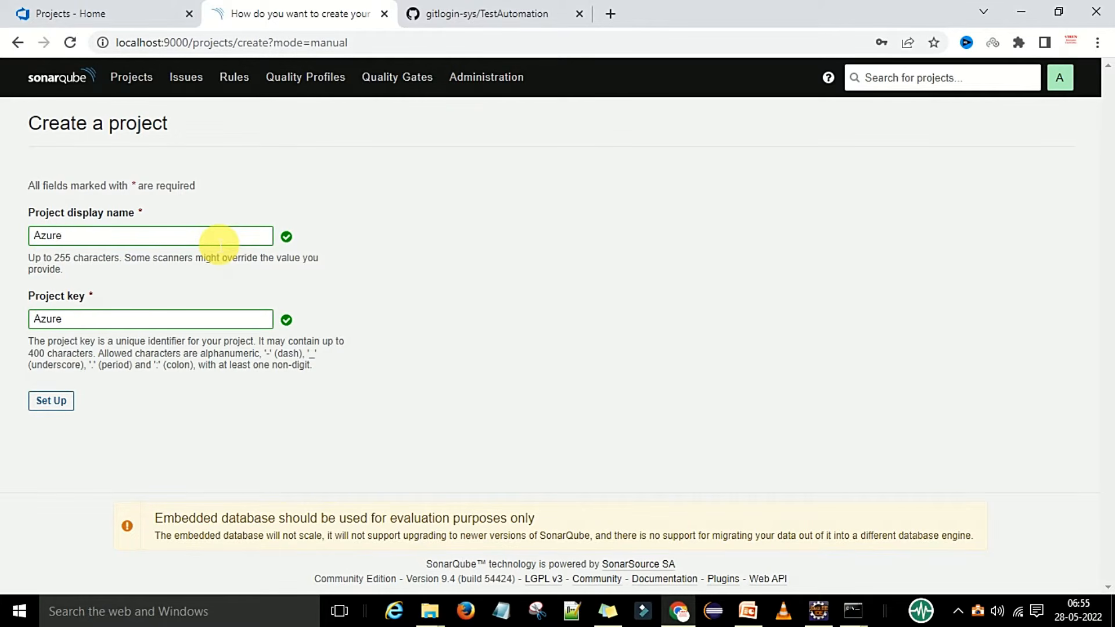
pyautogui.write('SonarDemo')
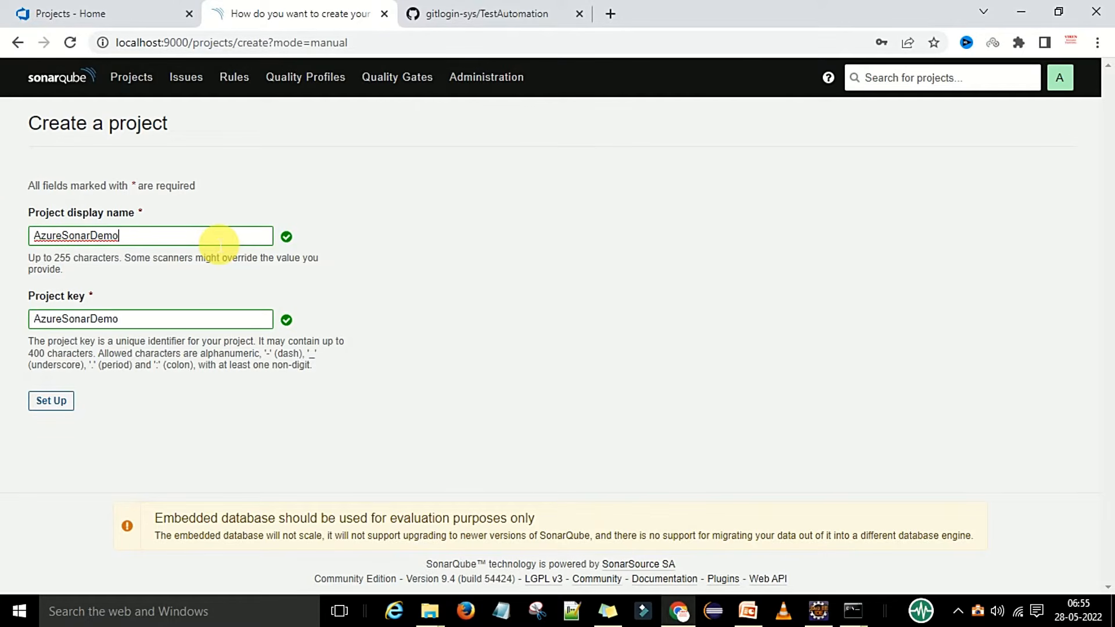
pyautogui.click(199, 324)
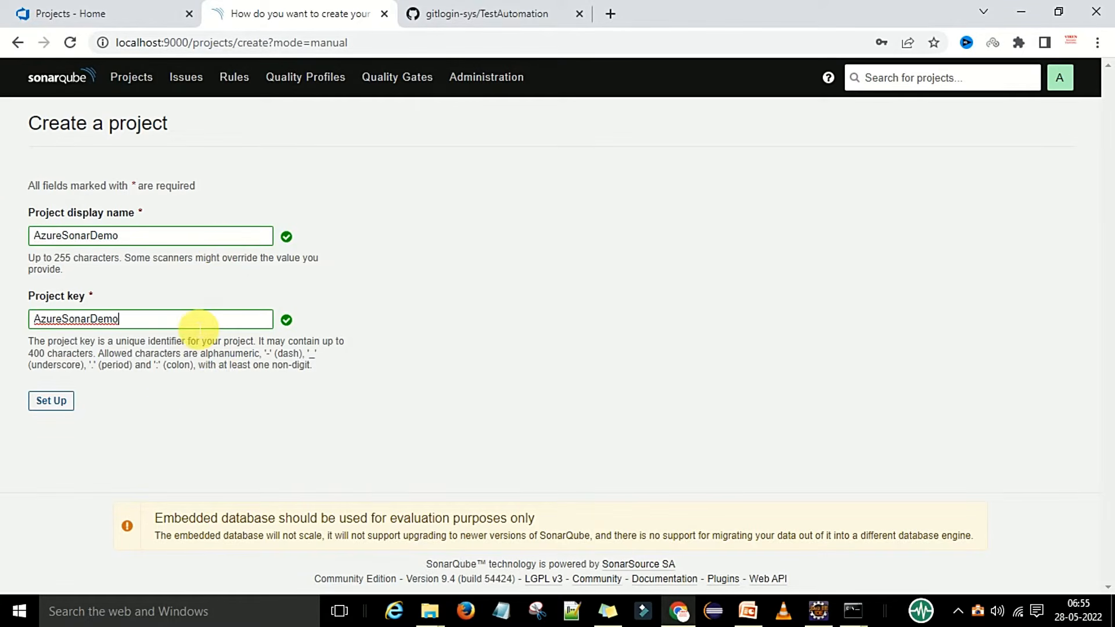
pyautogui.click(63, 405)
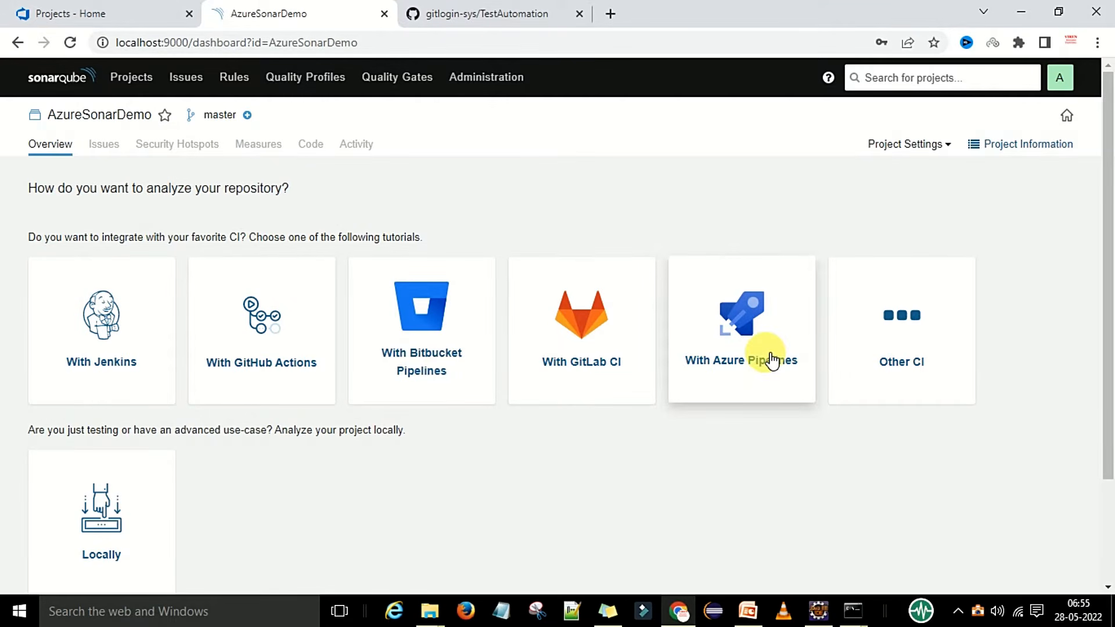
# Choose the Azure Pipelines analysis tutorial and advance past the service endpoint step.
pyautogui.scroll(-2, 772, 361)
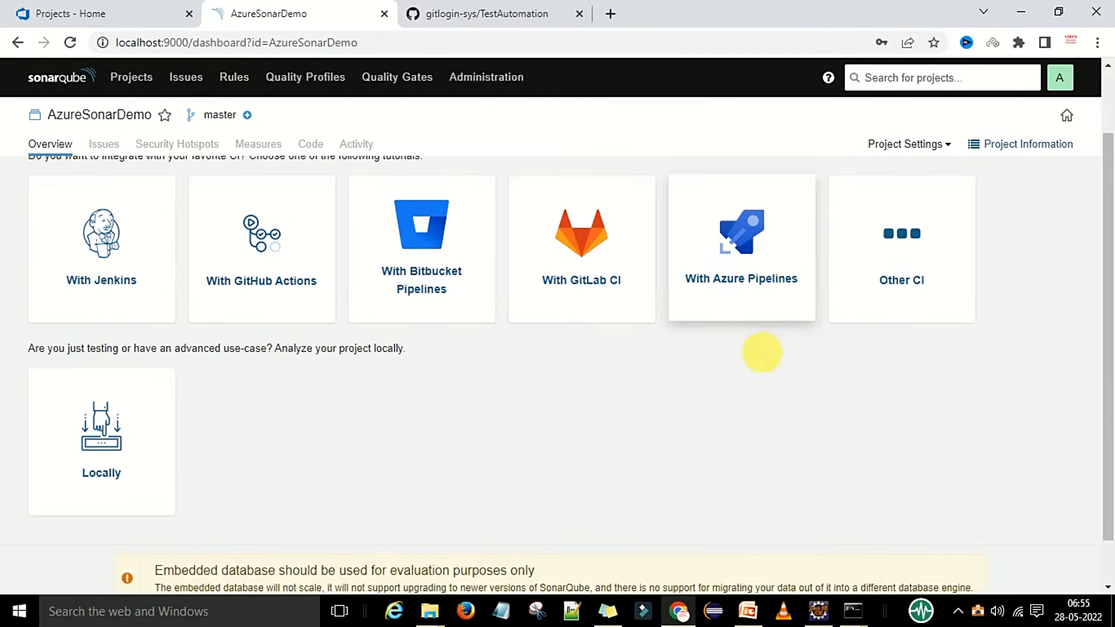
pyautogui.click(738, 269)
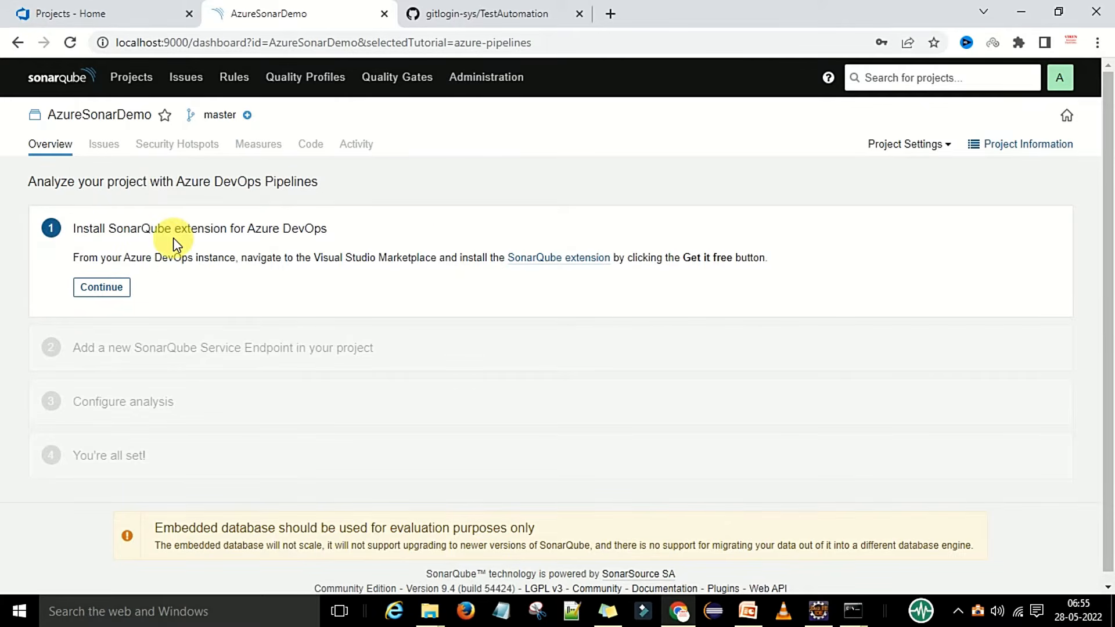
pyautogui.click(116, 290)
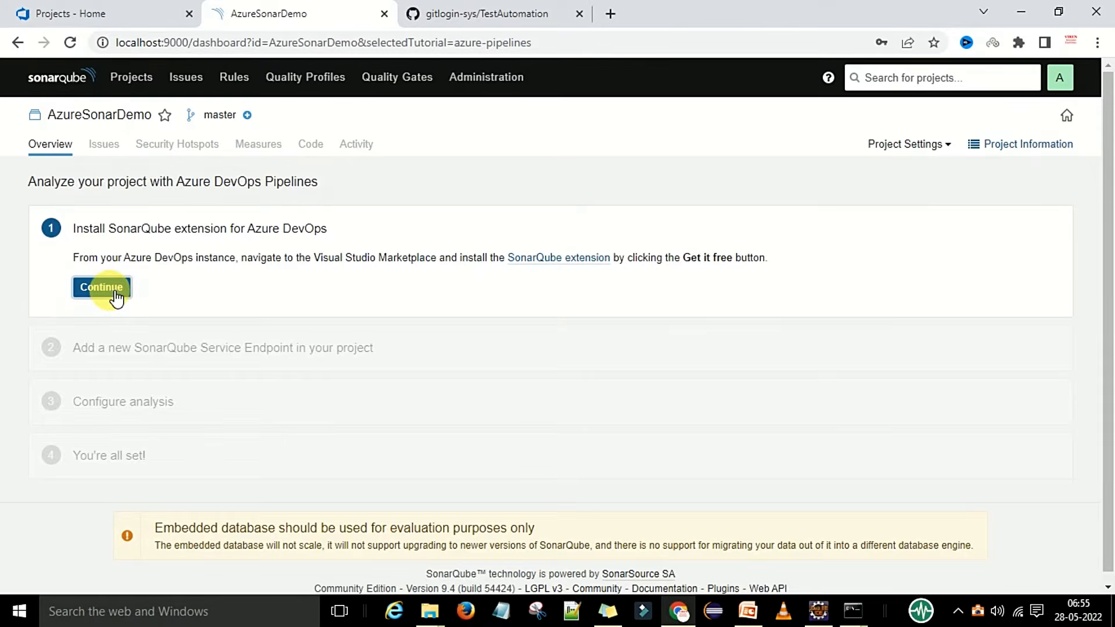
pyautogui.scroll(-3, 348, 299)
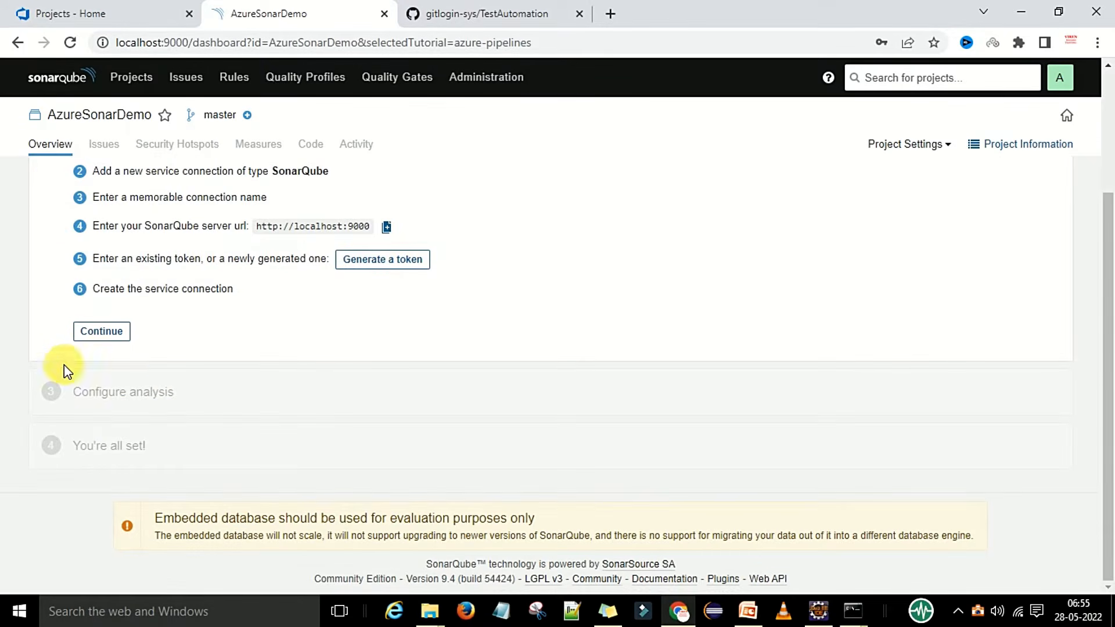
pyautogui.click(111, 333)
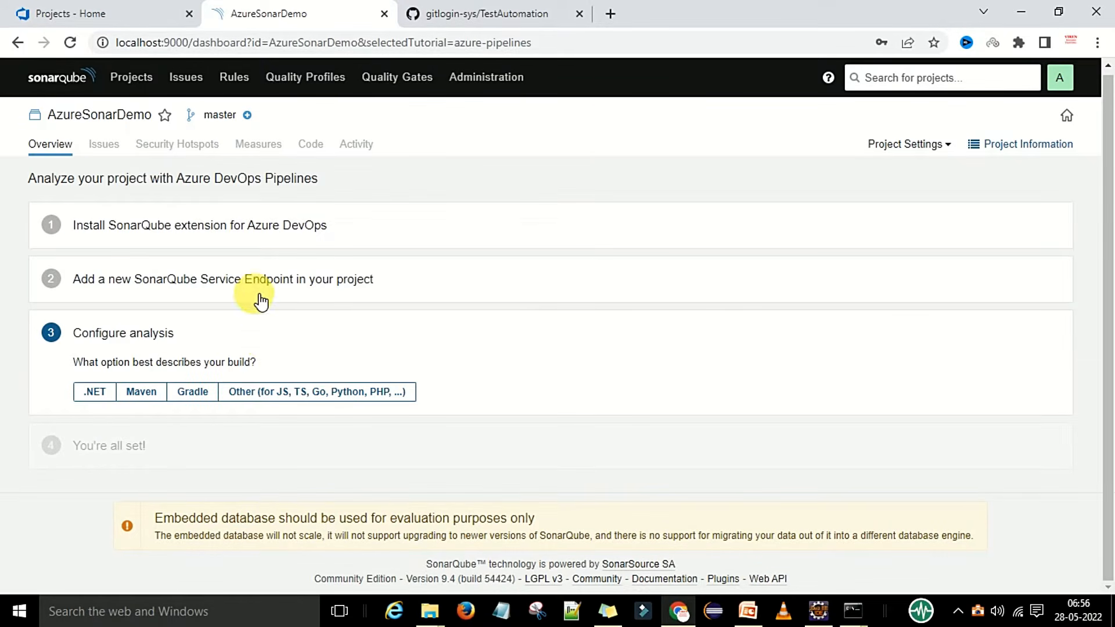
# Select Maven as the build type and finish the Azure Pipelines tutorial.
pyautogui.click(143, 392)
pyautogui.scroll(-3, 334, 312)
pyautogui.scroll(-5, 333, 312)
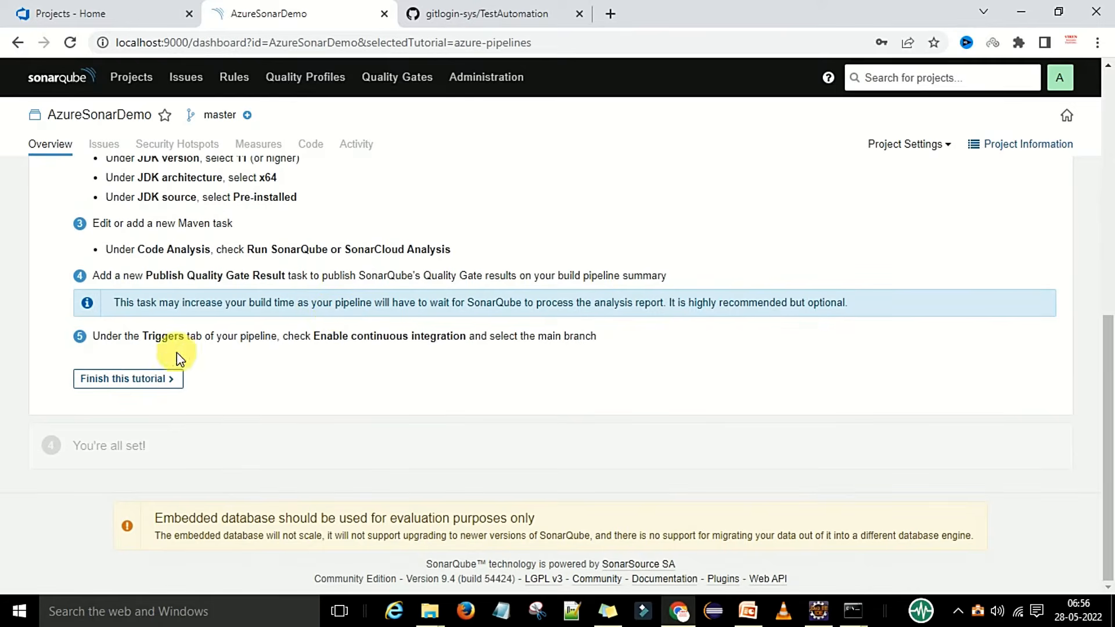
pyautogui.click(137, 382)
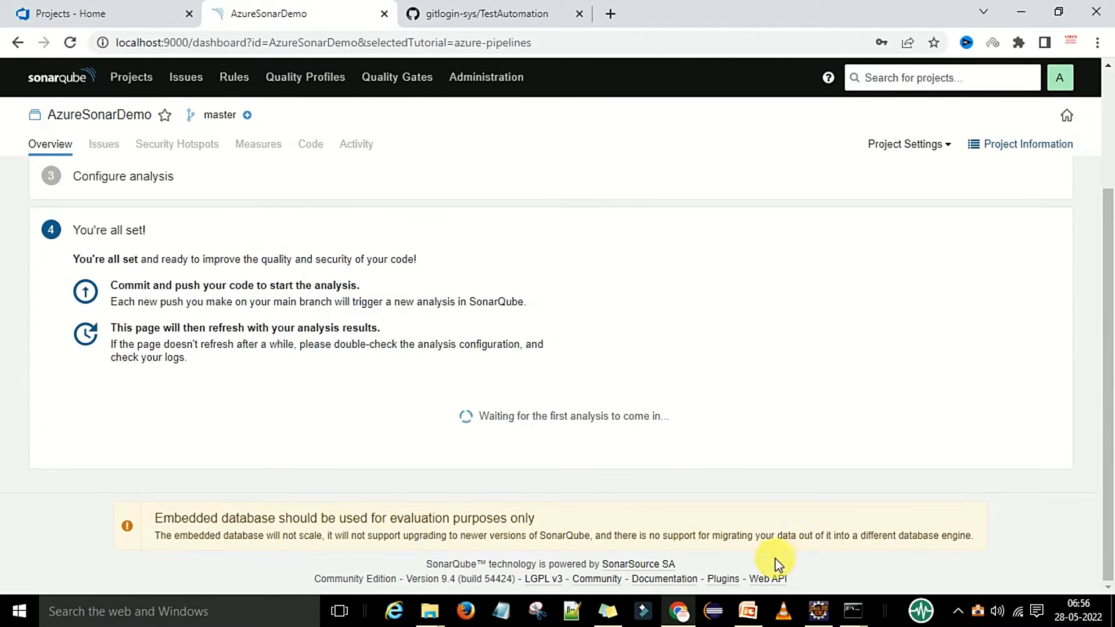
pyautogui.click(748, 611)
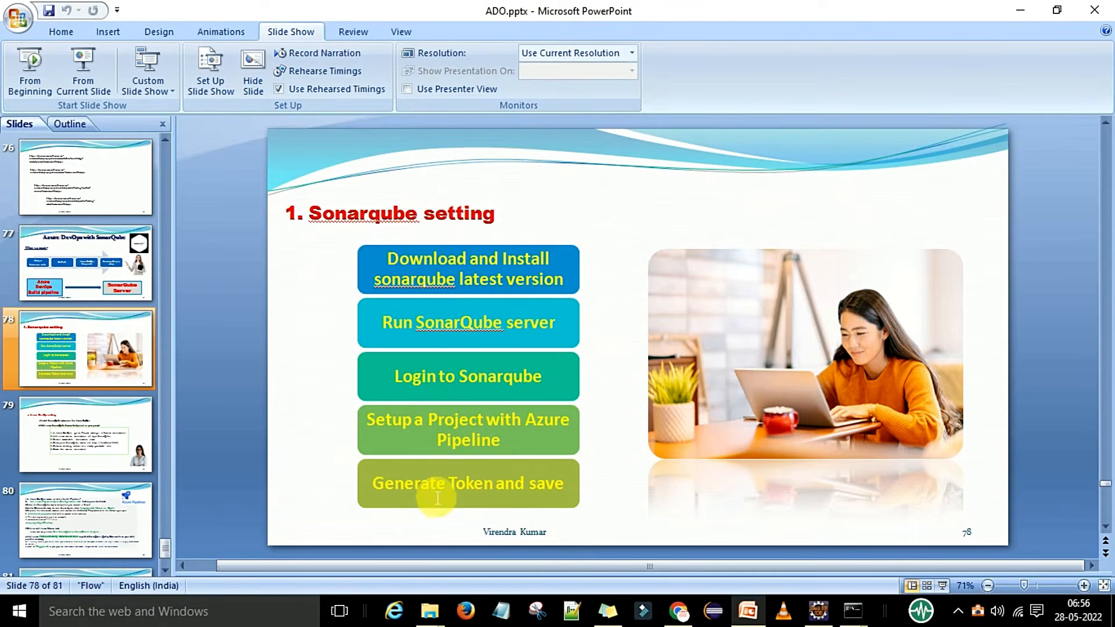
# Generate a user token named AzureSonartoken under My Account > Security.
pyautogui.click(747, 610)
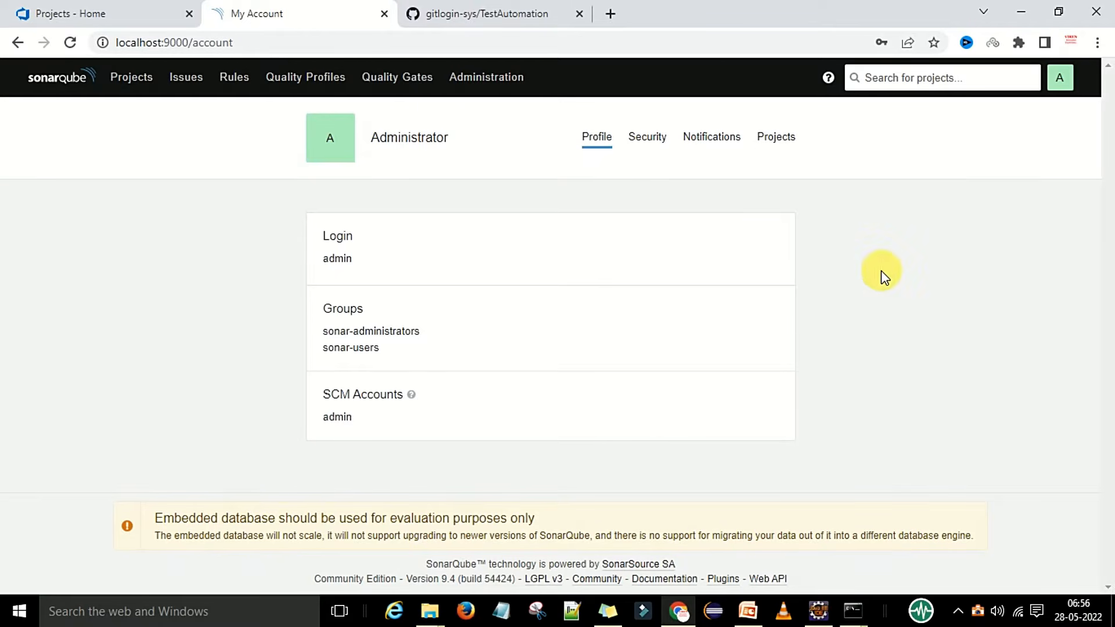
pyautogui.click(1066, 92)
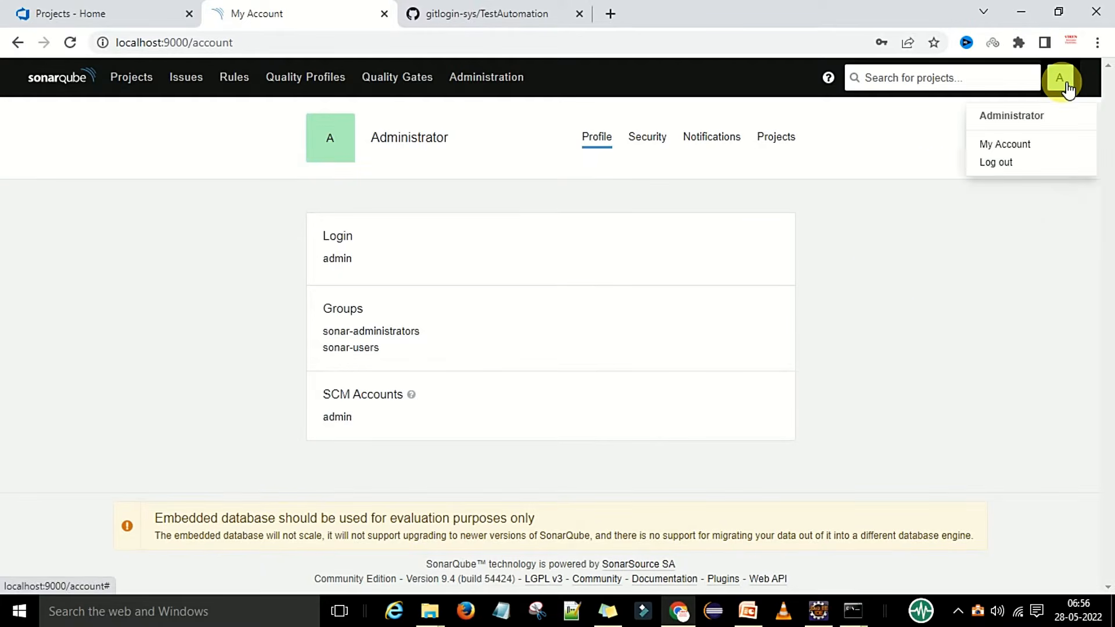
pyautogui.click(1017, 151)
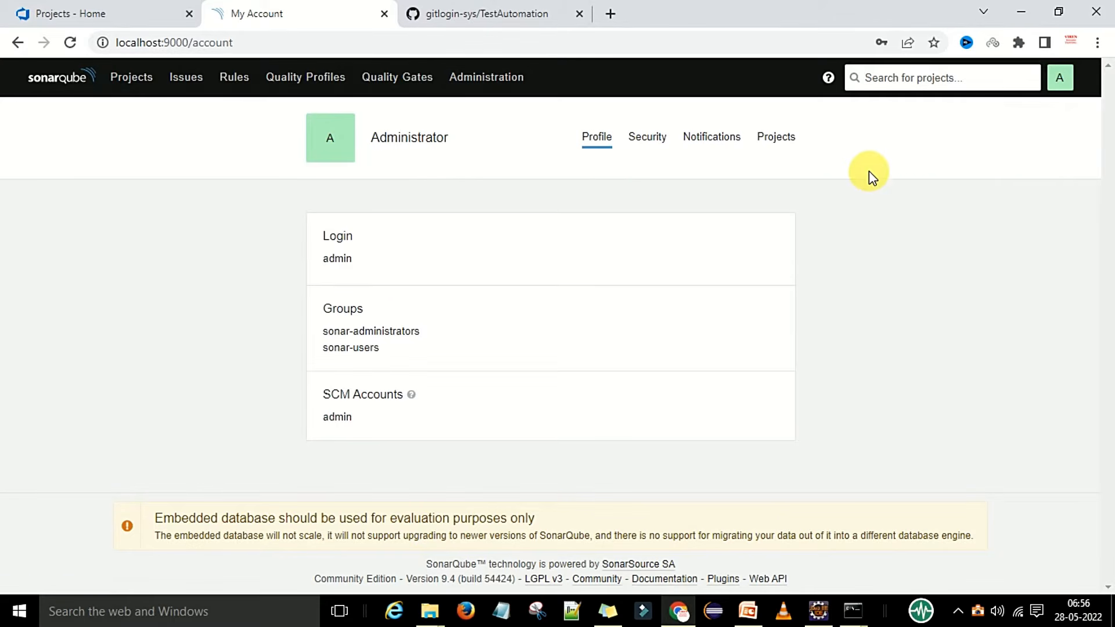
pyautogui.click(647, 140)
pyautogui.scroll(-3, 658, 311)
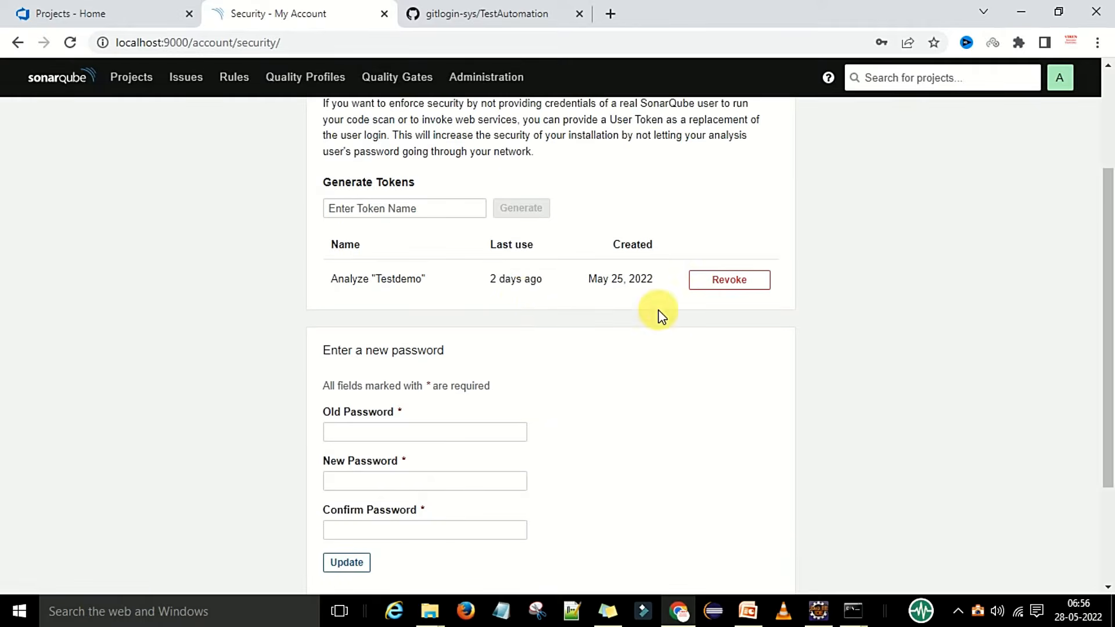
pyautogui.click(412, 211)
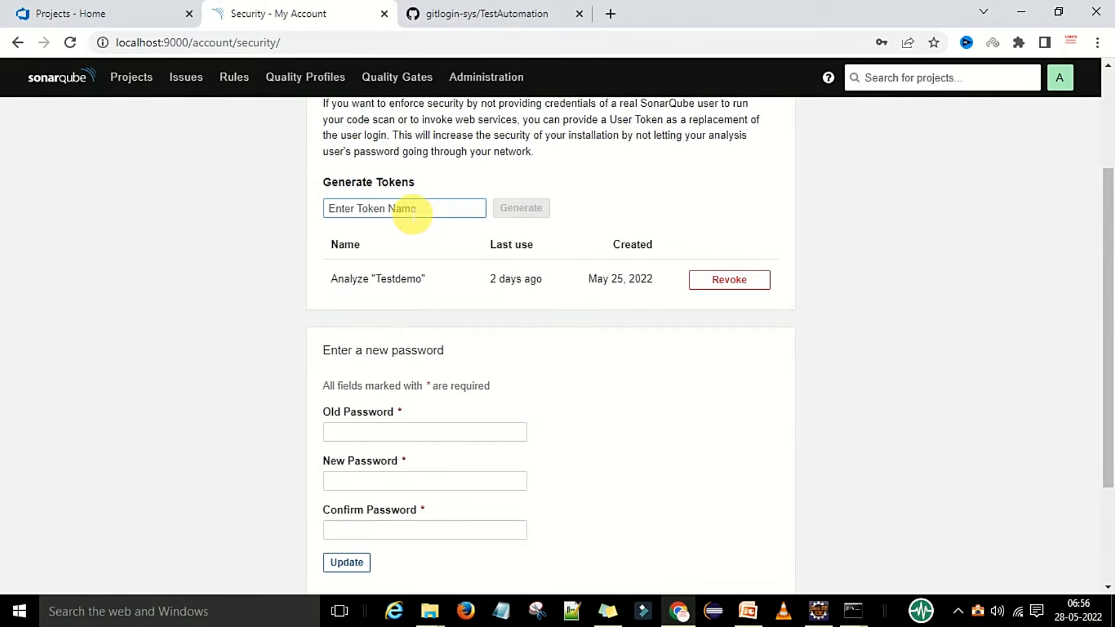
pyautogui.write('AzureSonartoken')
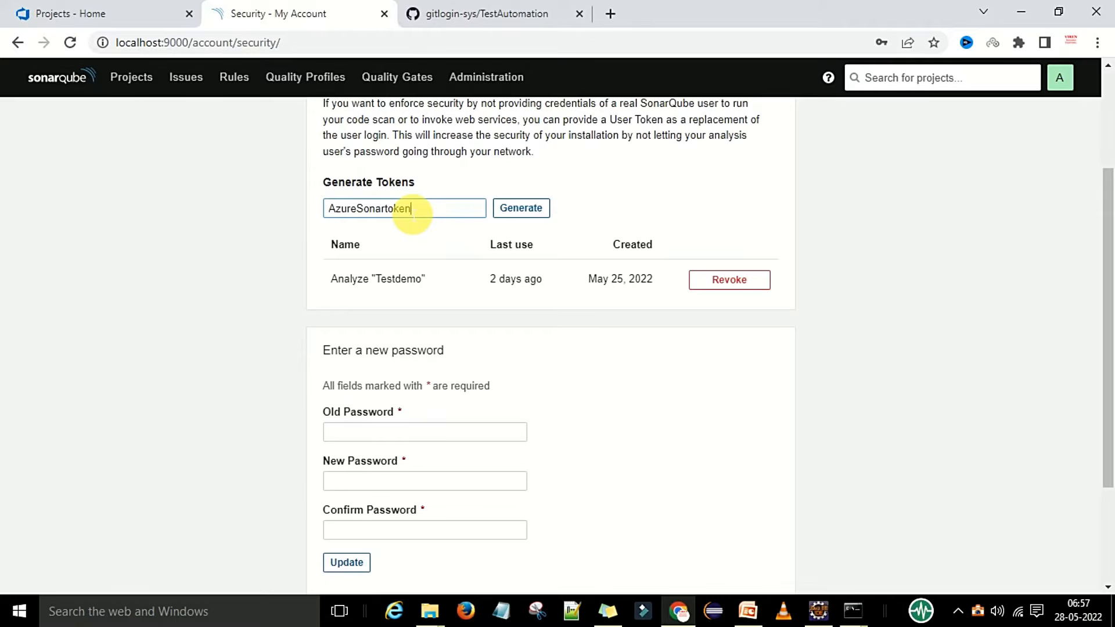
pyautogui.click(535, 212)
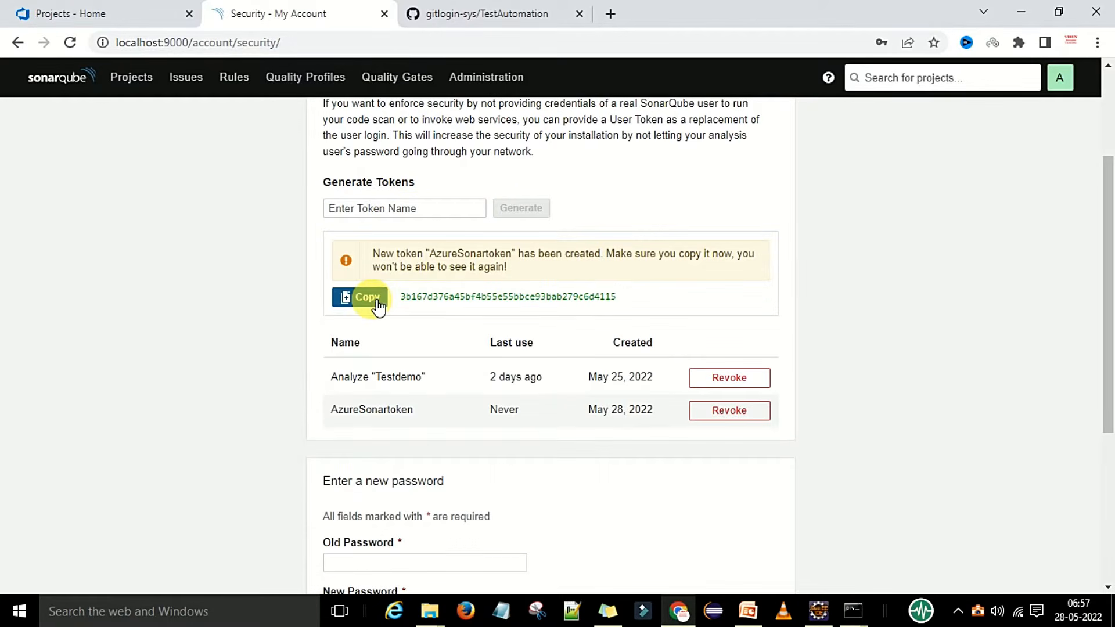
# Copy the token value into Notepad and return to the SonarQube Projects list.
pyautogui.click(374, 299)
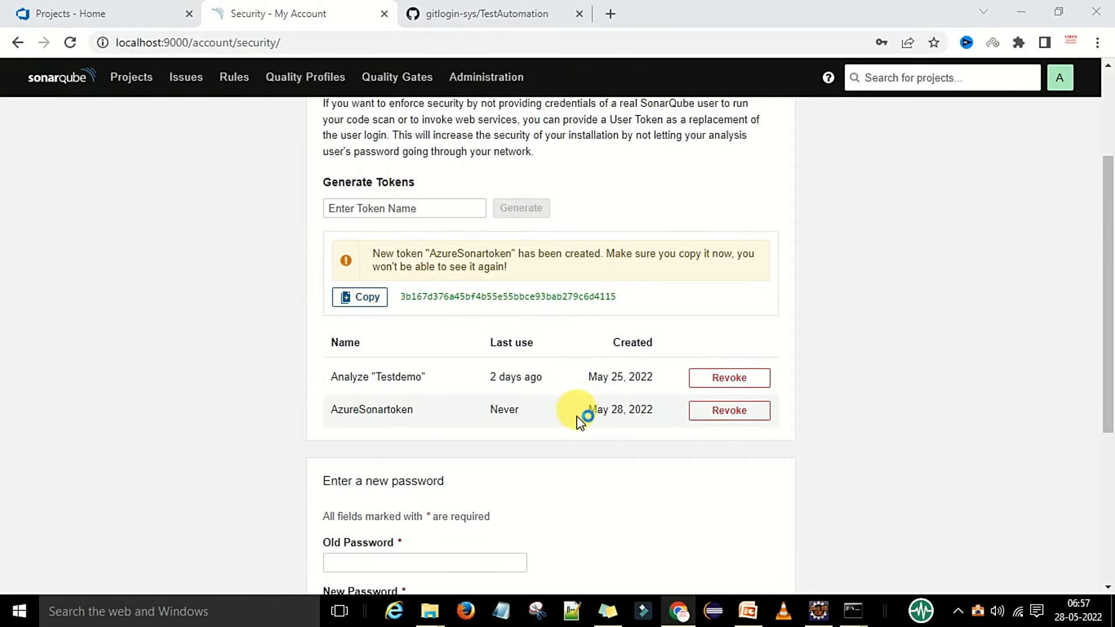
pyautogui.hotkey('alt', 'Tab')
pyautogui.hotkey('ctrl', 'v')
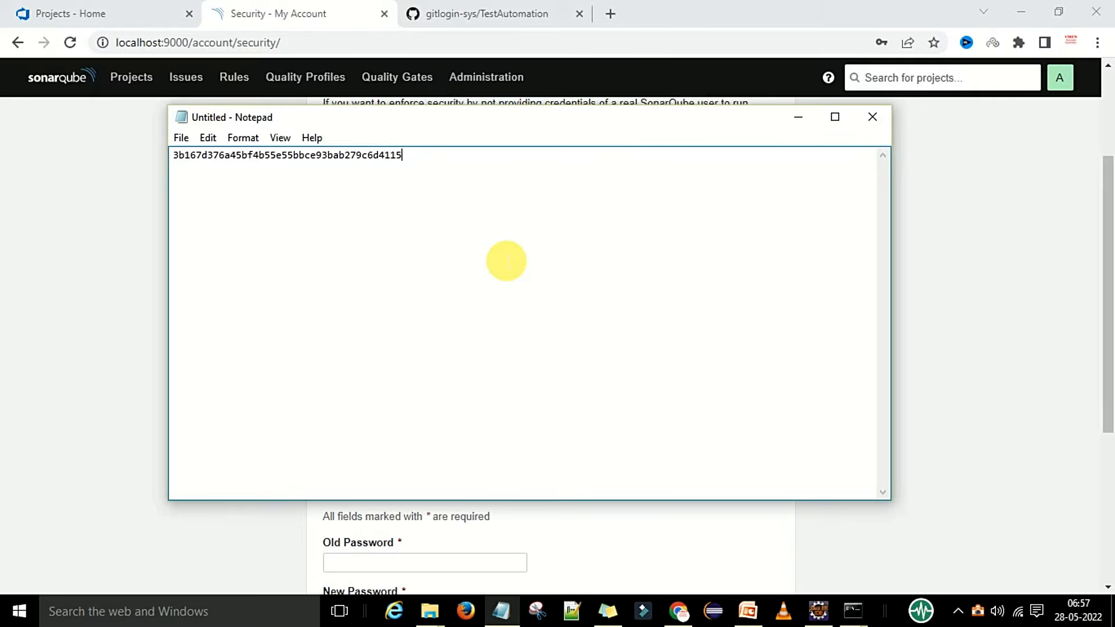
pyautogui.click(500, 609)
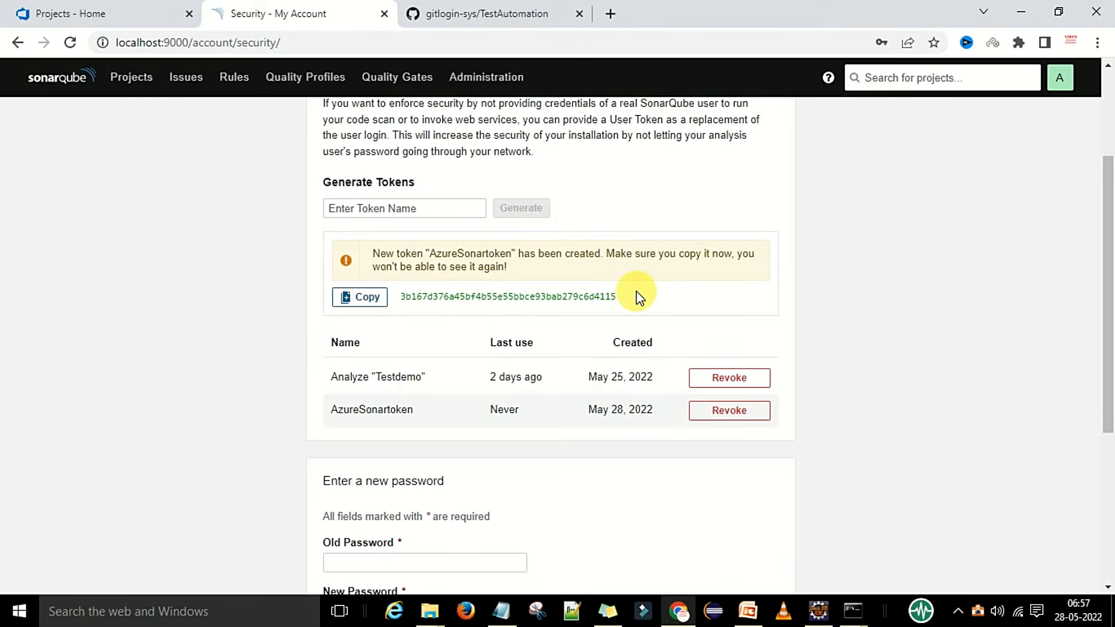
pyautogui.scroll(3, 638, 296)
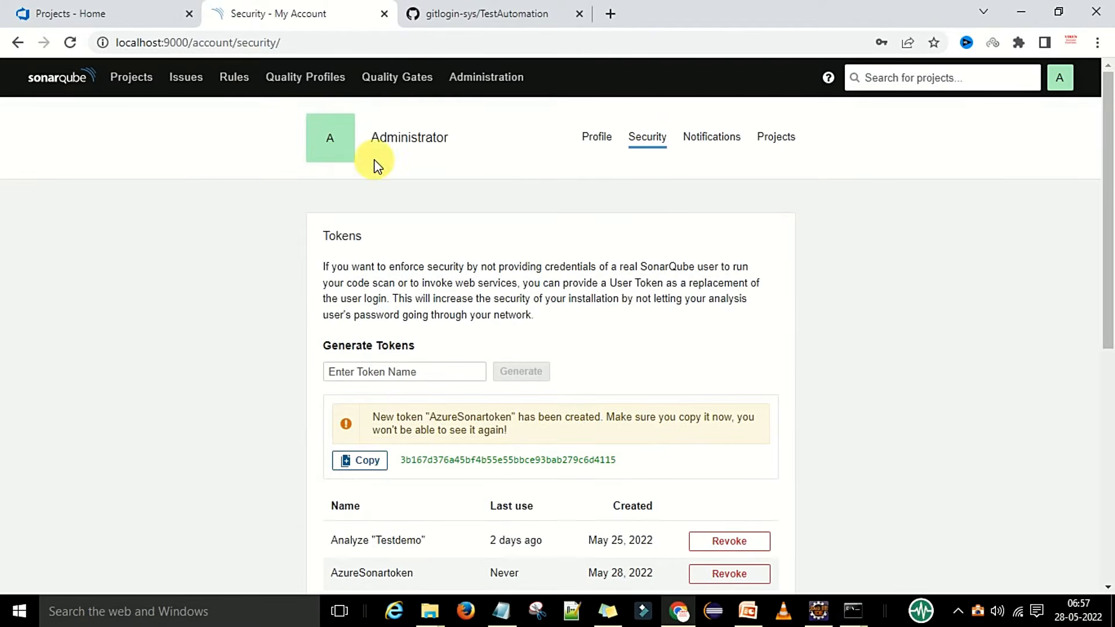
pyautogui.click(124, 87)
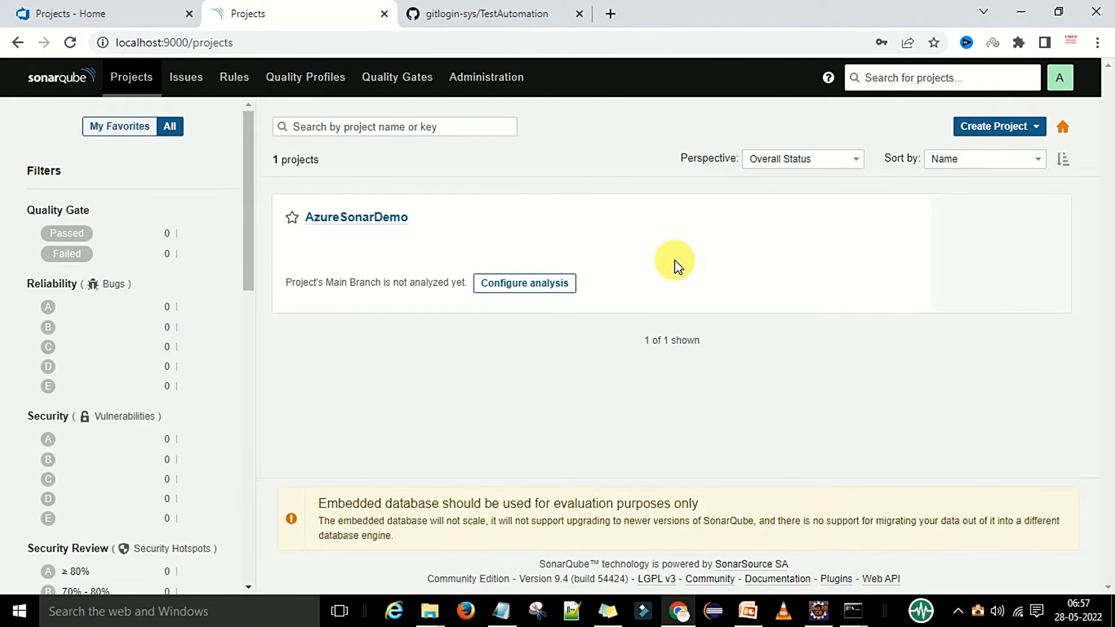
pyautogui.click(747, 611)
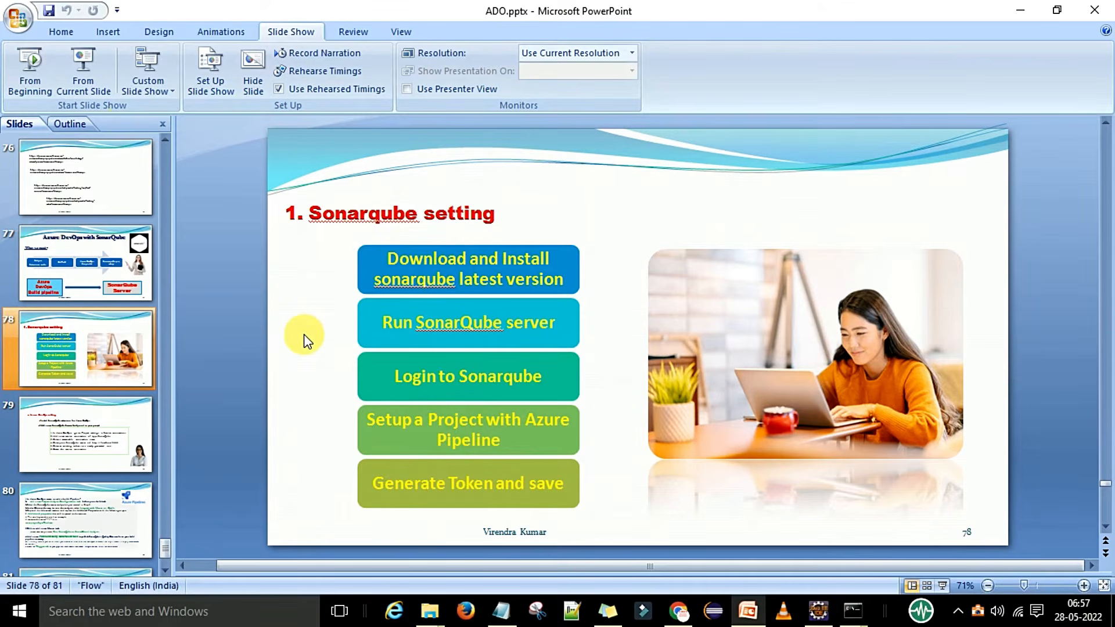
pyautogui.click(88, 78)
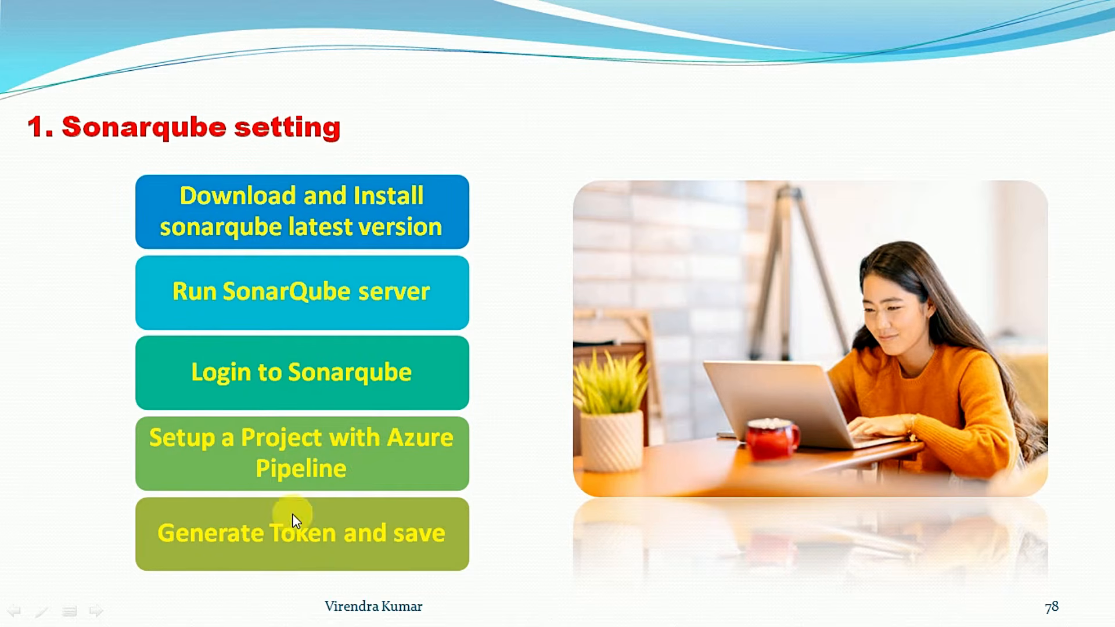
pyautogui.click(378, 544)
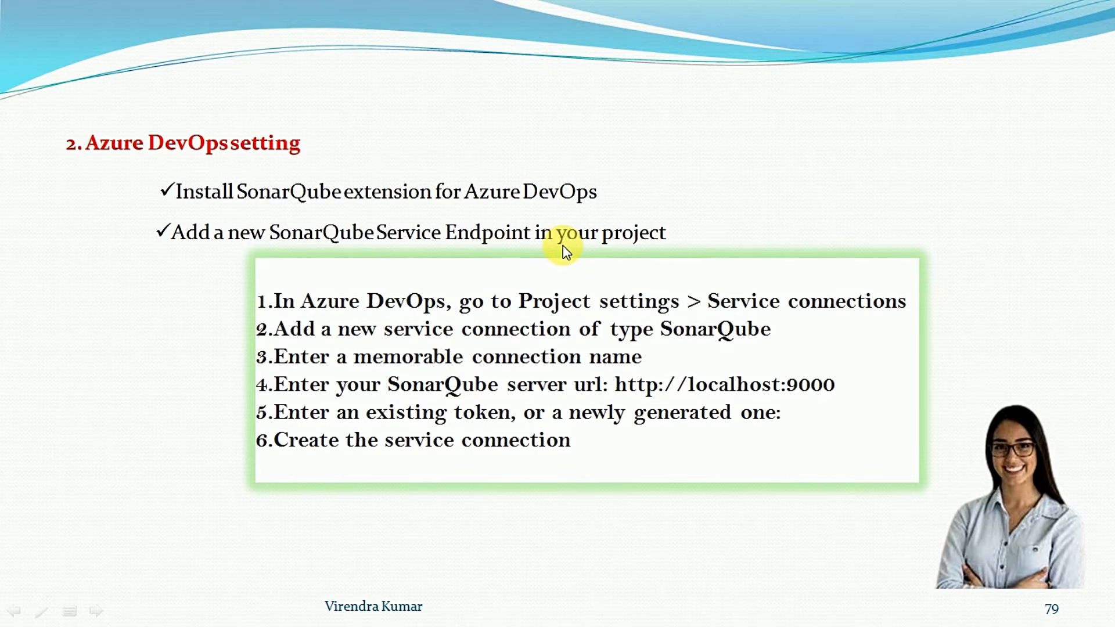
pyautogui.press('Escape')
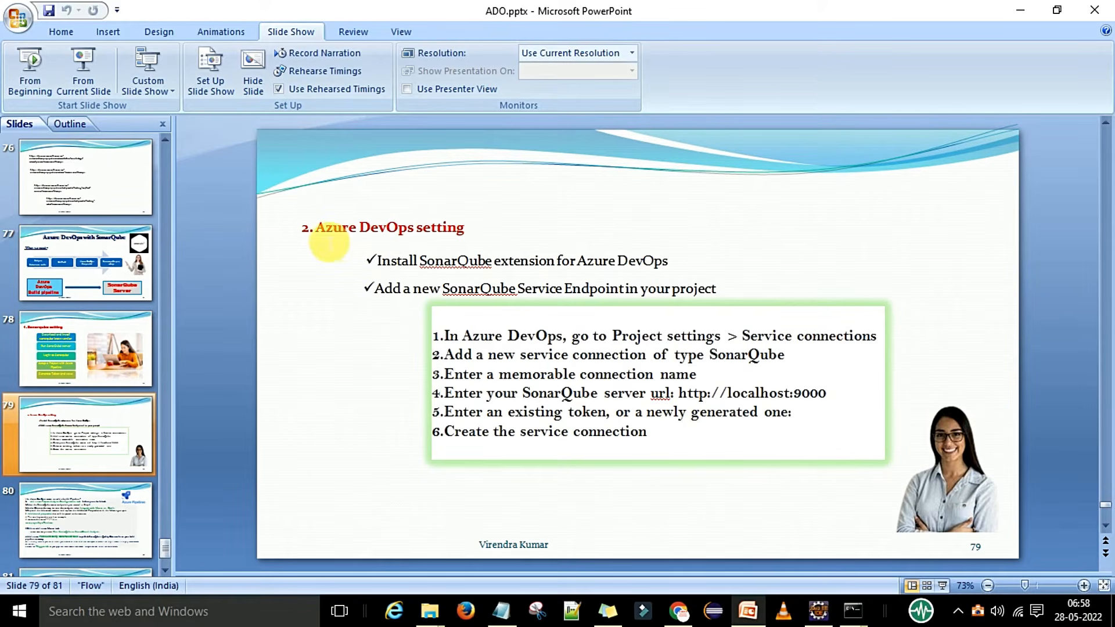
# Open Organization settings > Extensions in Azure DevOps and browse the marketplace.
pyautogui.click(680, 613)
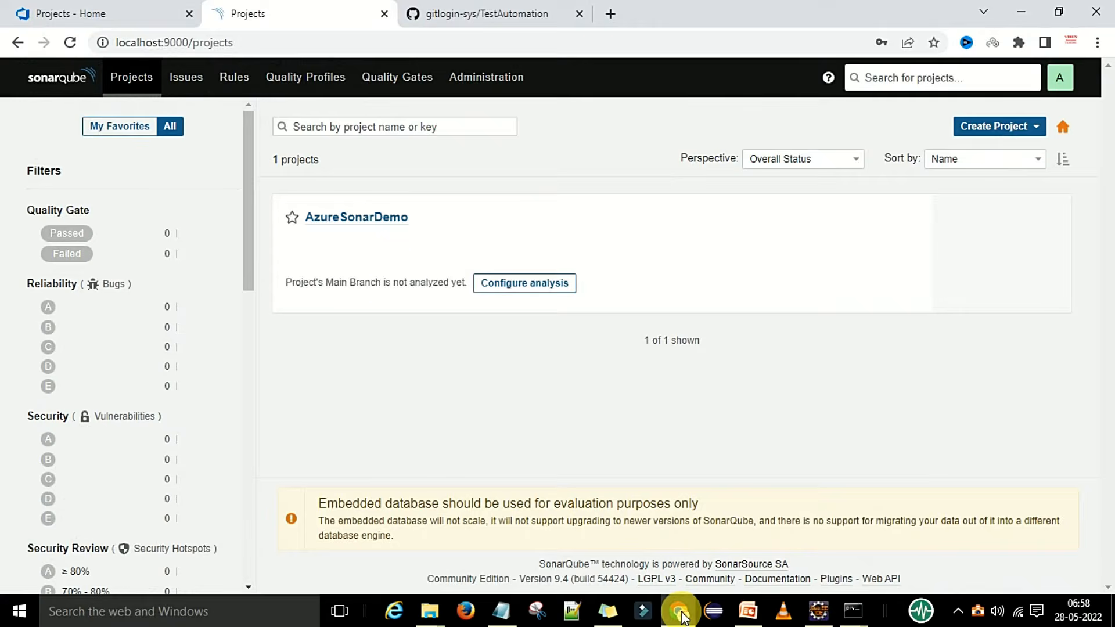
pyautogui.click(73, 16)
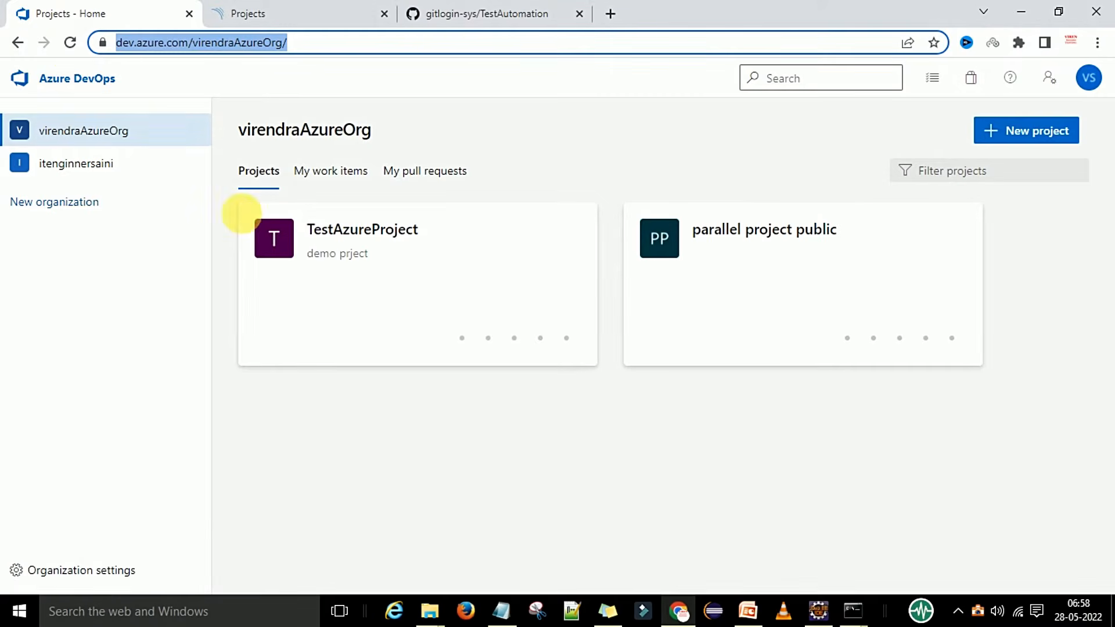
pyautogui.click(342, 435)
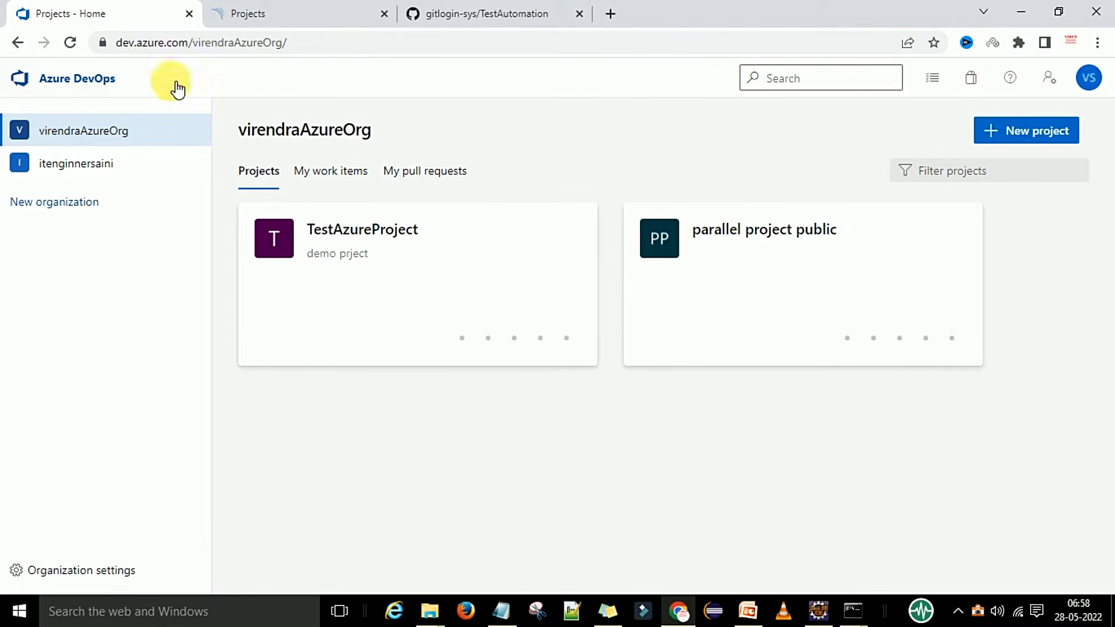
pyautogui.click(308, 50)
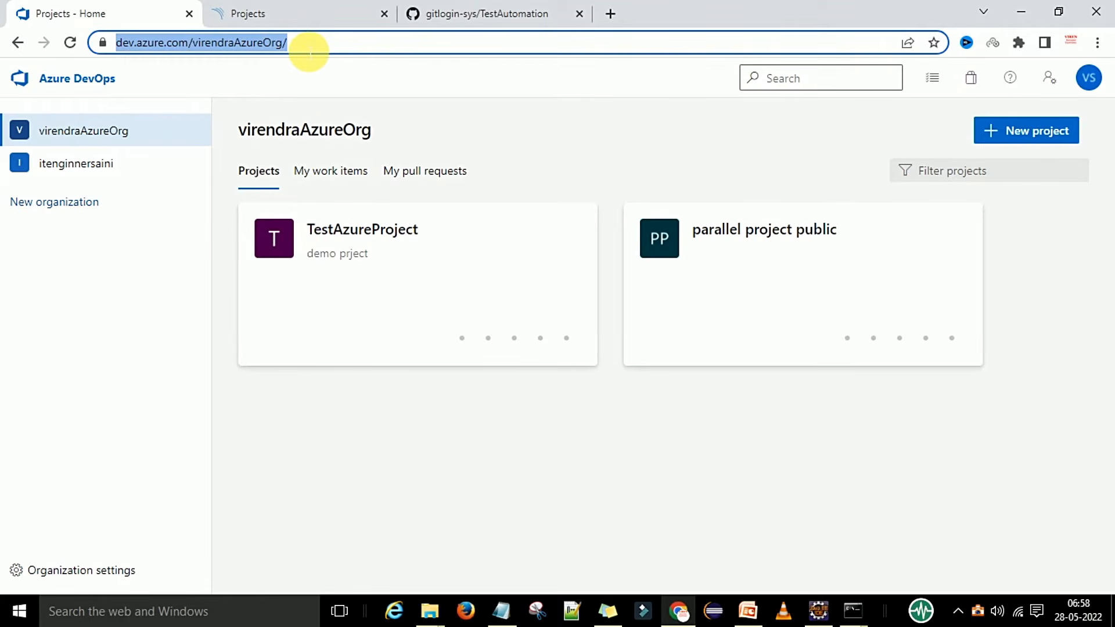
pyautogui.click(83, 305)
pyautogui.click(111, 573)
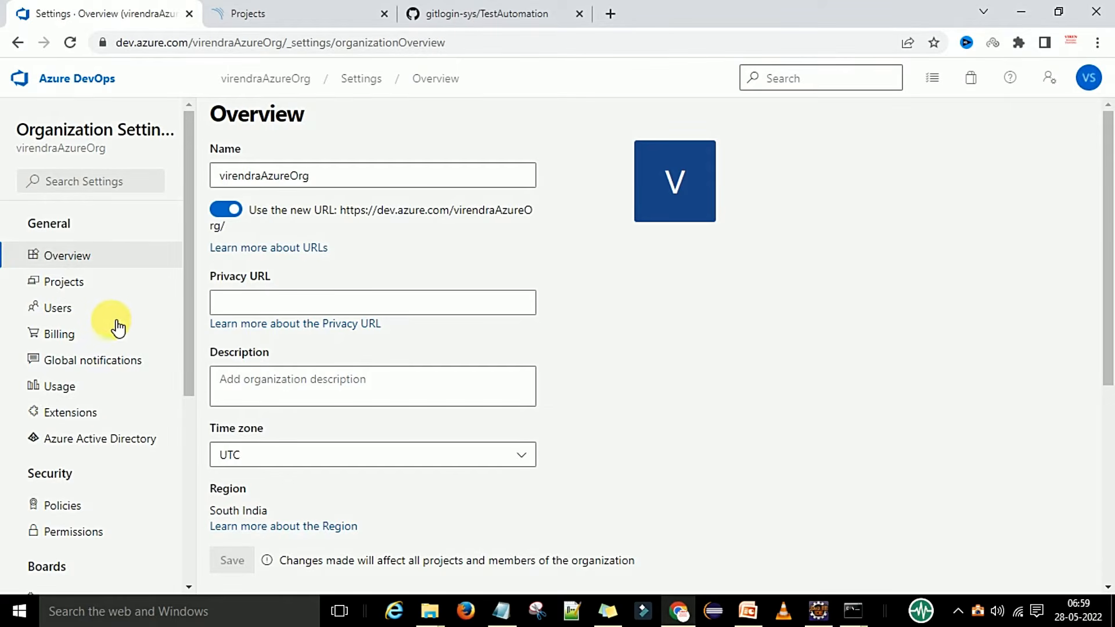
pyautogui.click(75, 419)
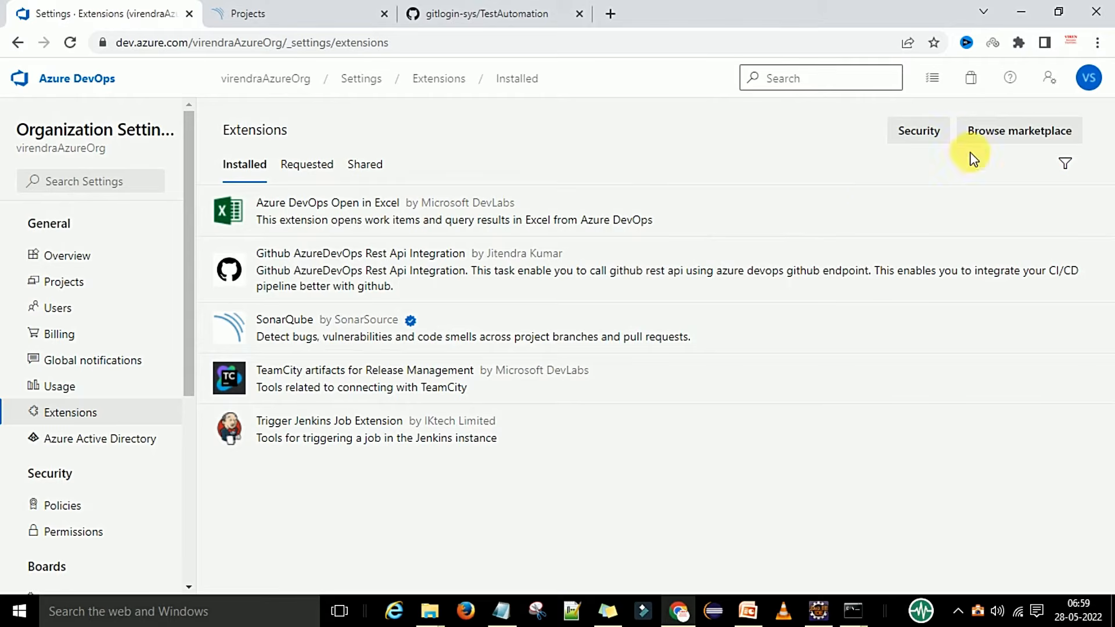
pyautogui.click(1003, 139)
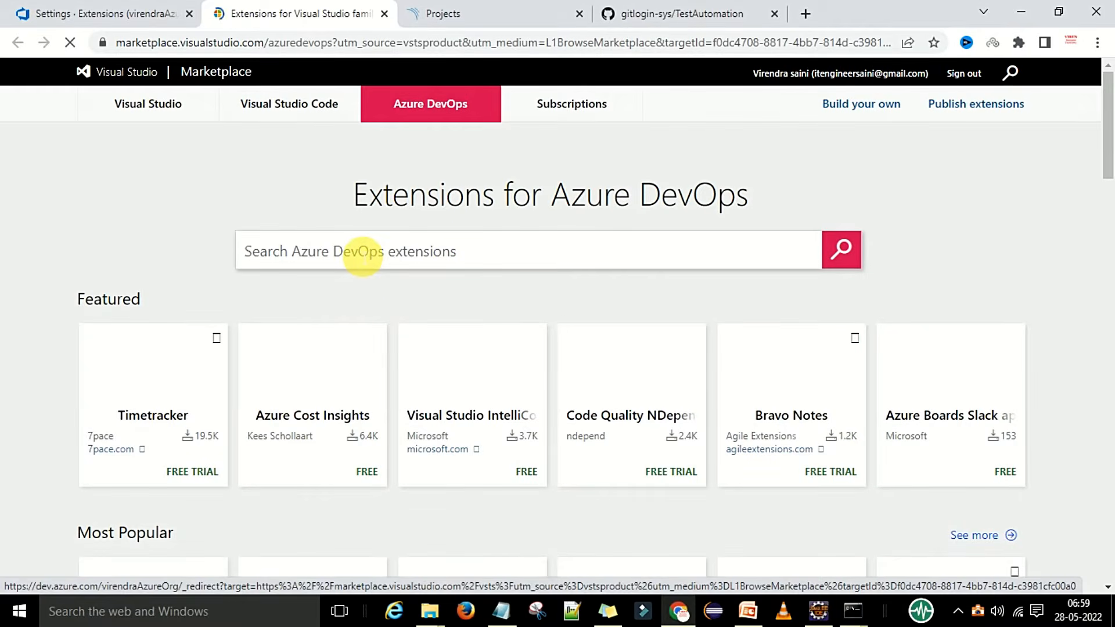
# Search the marketplace for sonarqube and open the SonarQube extension's page.
pyautogui.click(362, 256)
pyautogui.write('sonarqube')
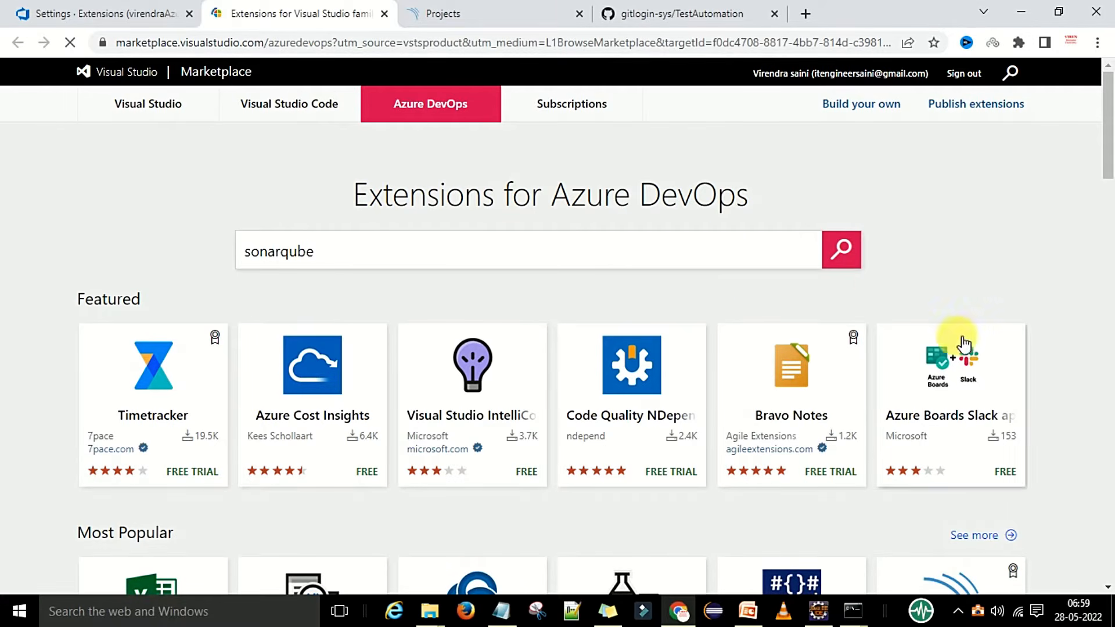
pyautogui.click(843, 253)
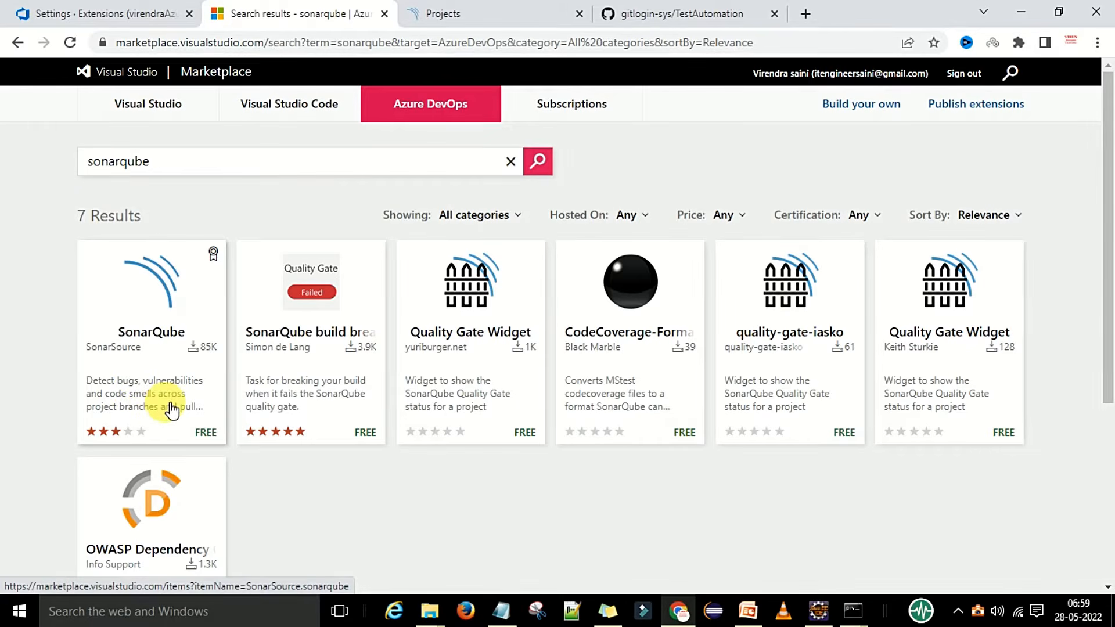
pyautogui.click(164, 323)
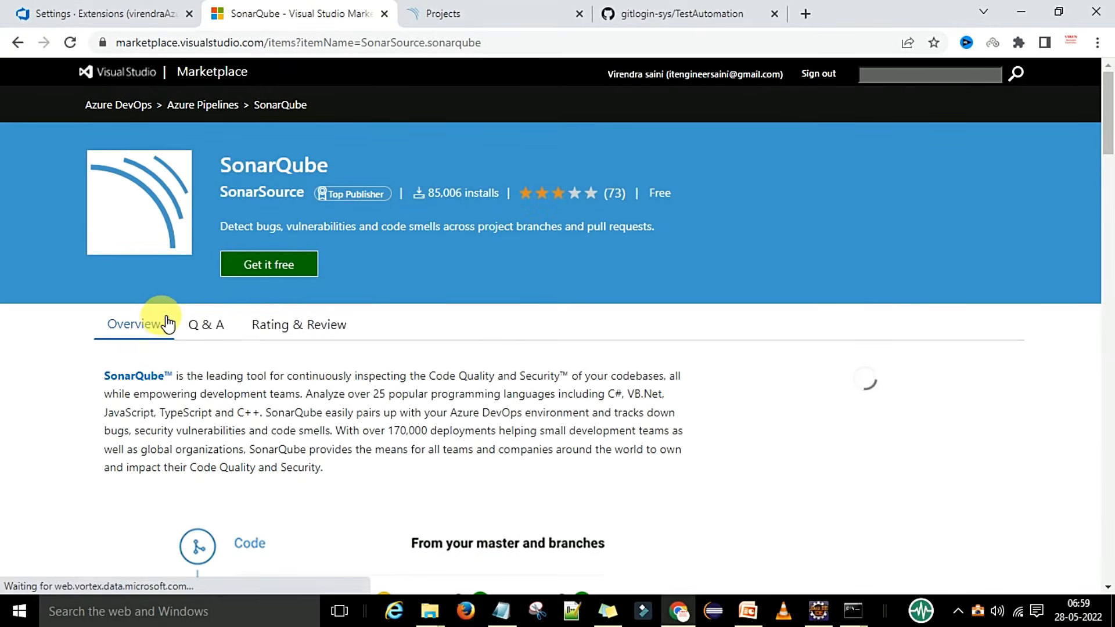
# Get the free SonarQube extension and confirm it's already installed on the organization.
pyautogui.click(279, 271)
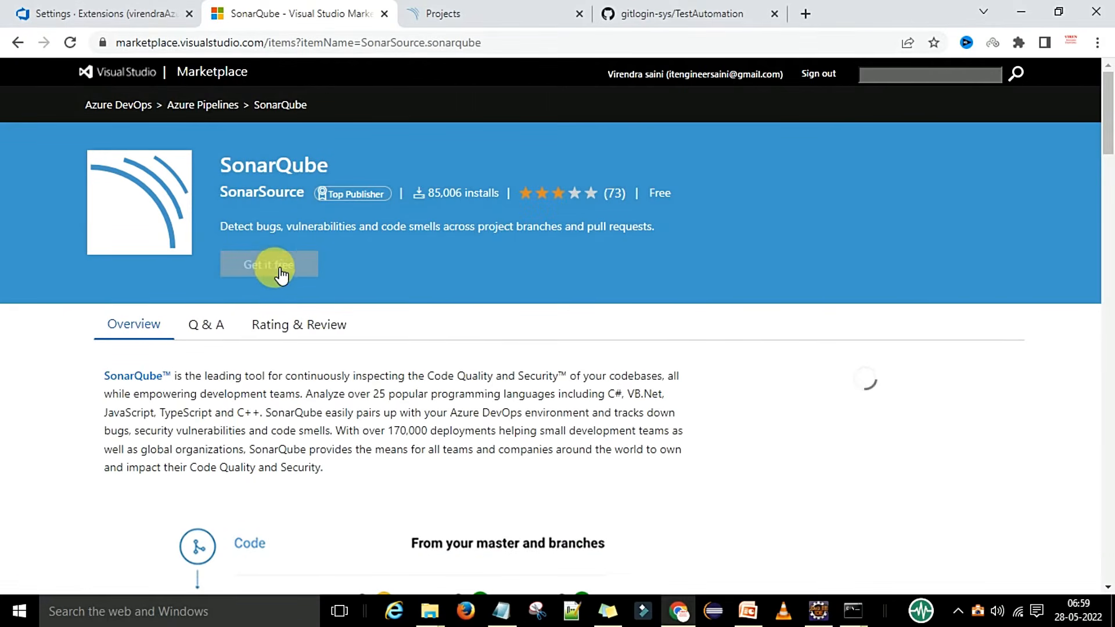
pyautogui.click(261, 271)
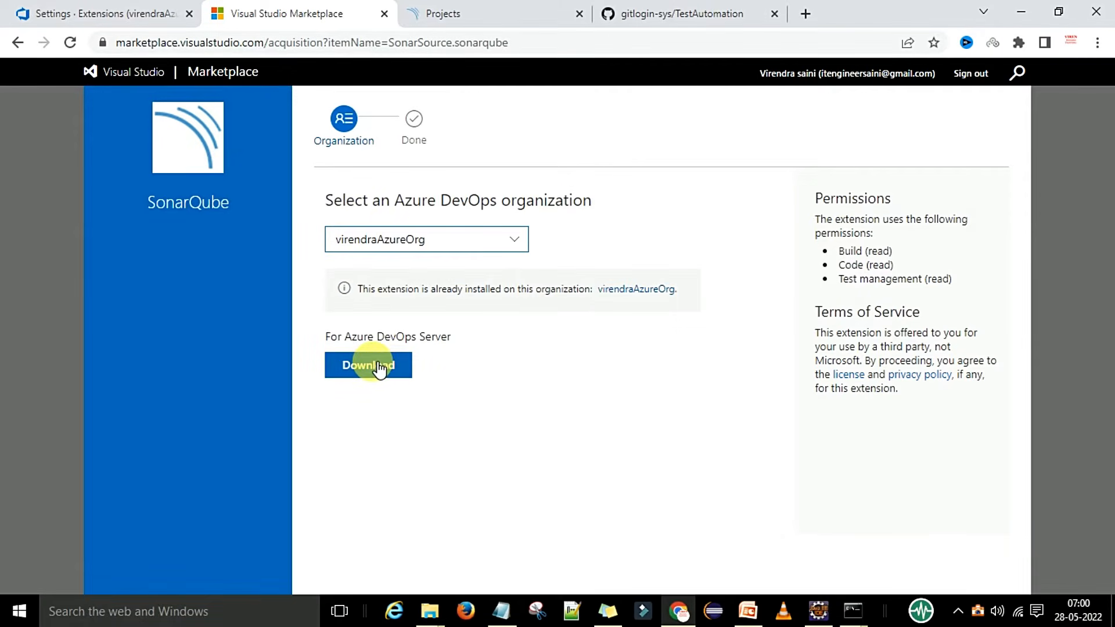
pyautogui.click(379, 367)
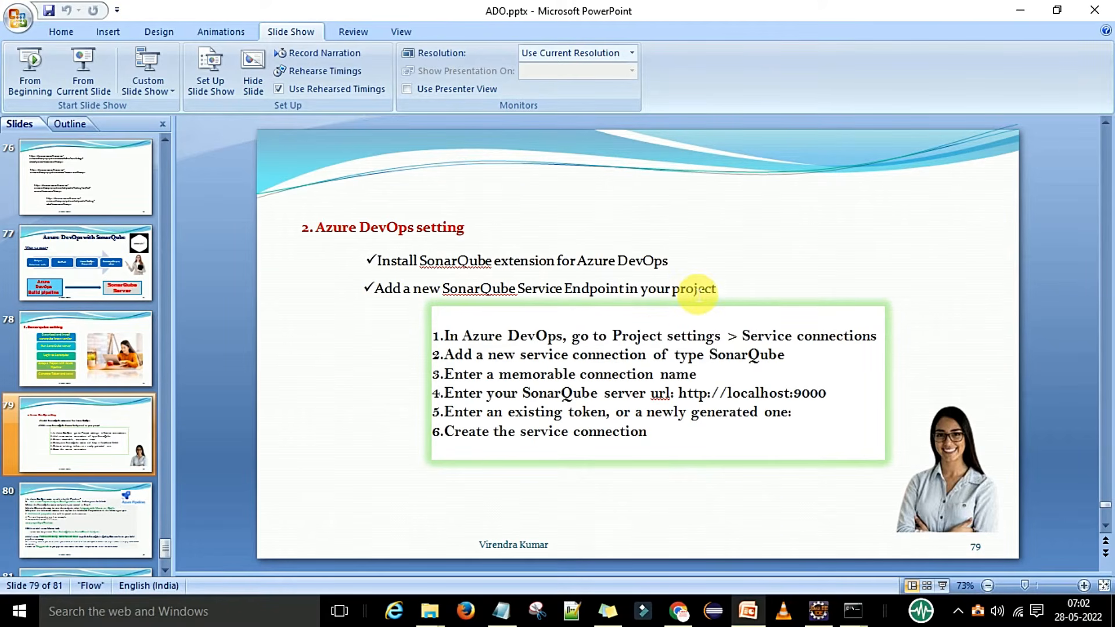
# Open TestAzureProject's Project settings and go to Service connections under Pipelines.
pyautogui.hotkey('alt', 'Tab')
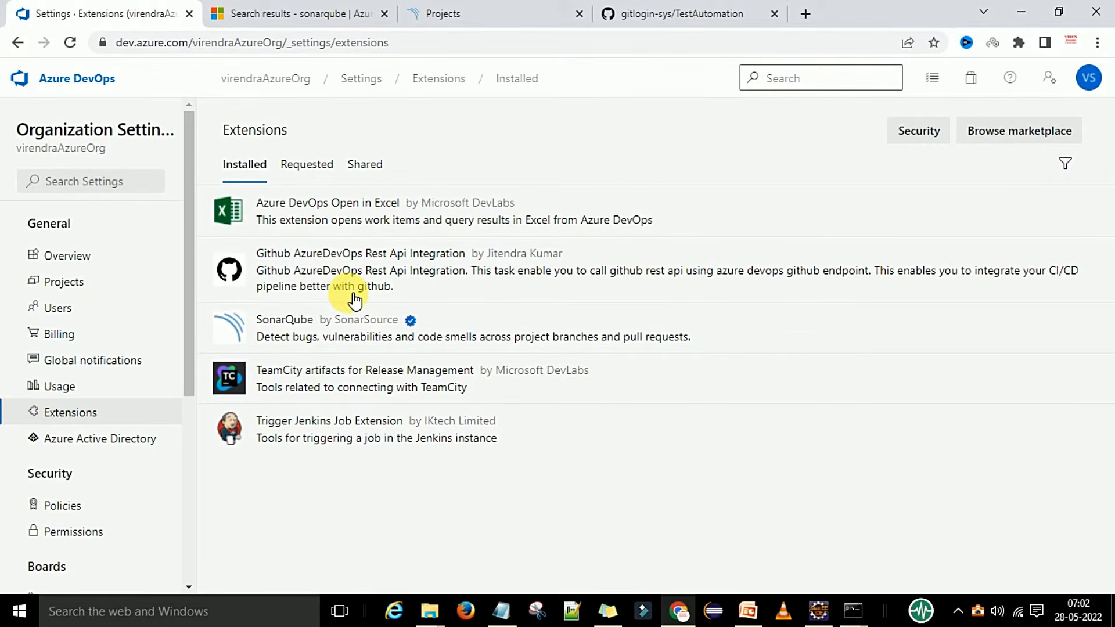
pyautogui.click(284, 79)
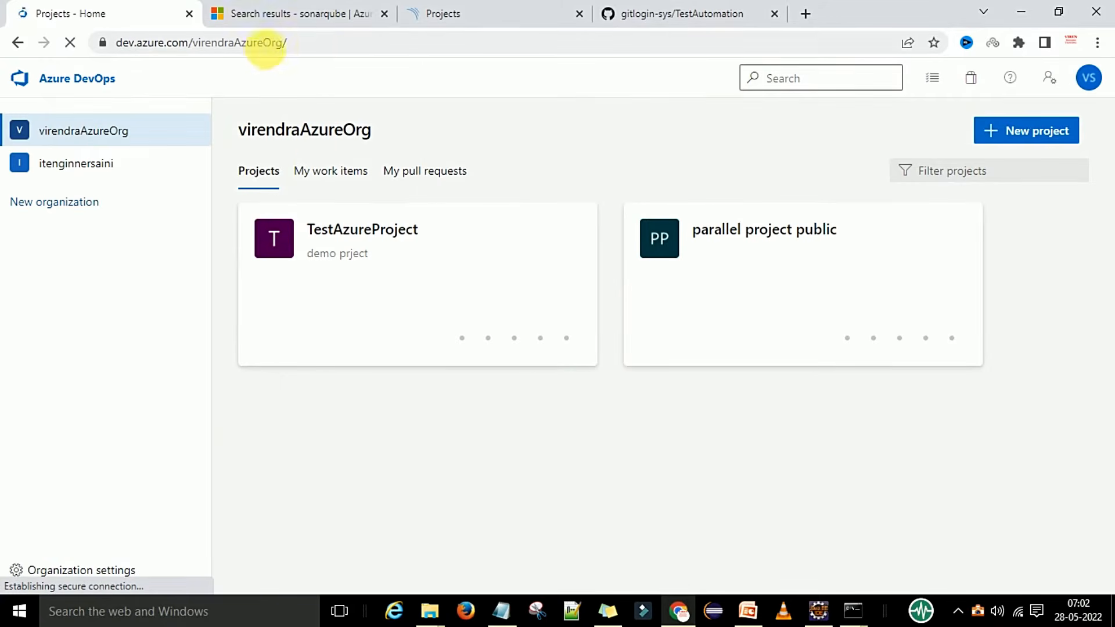
pyautogui.click(319, 45)
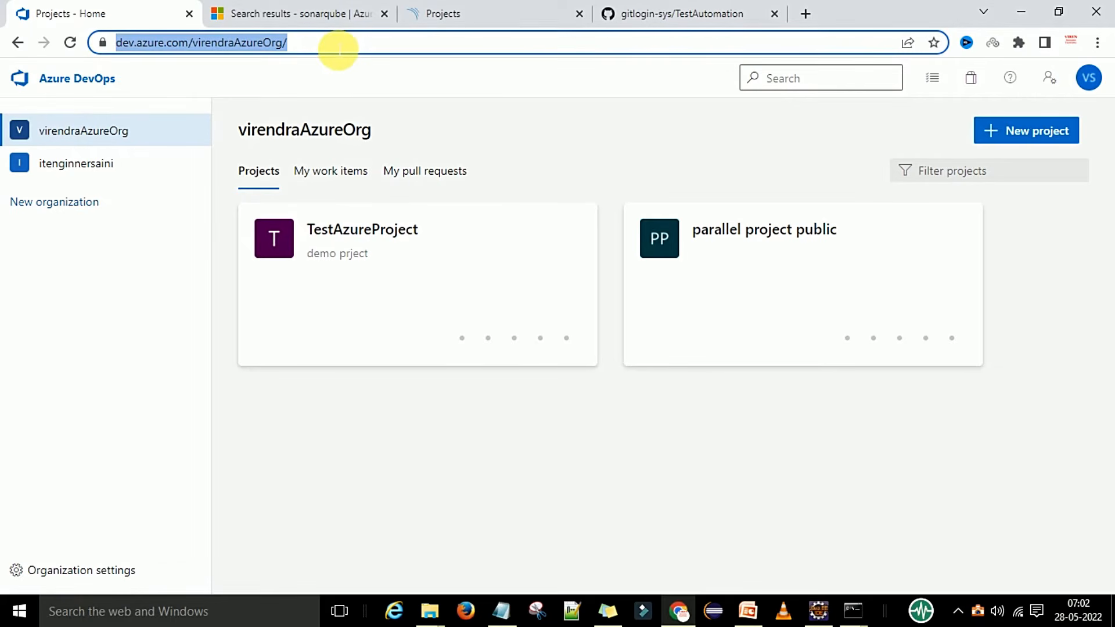
pyautogui.click(338, 49)
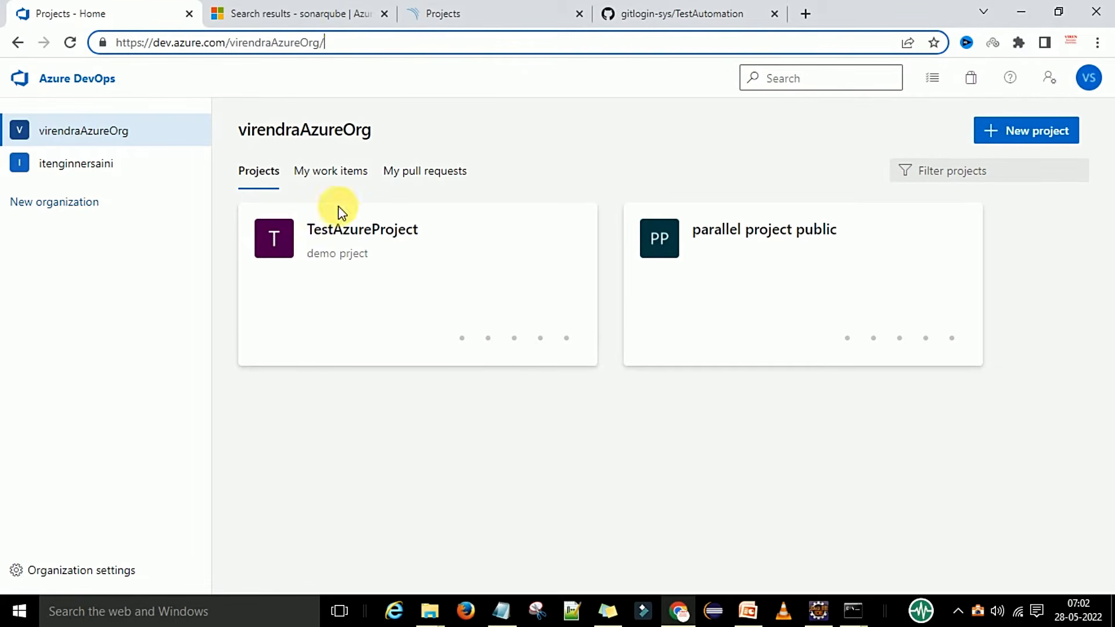
pyautogui.click(355, 235)
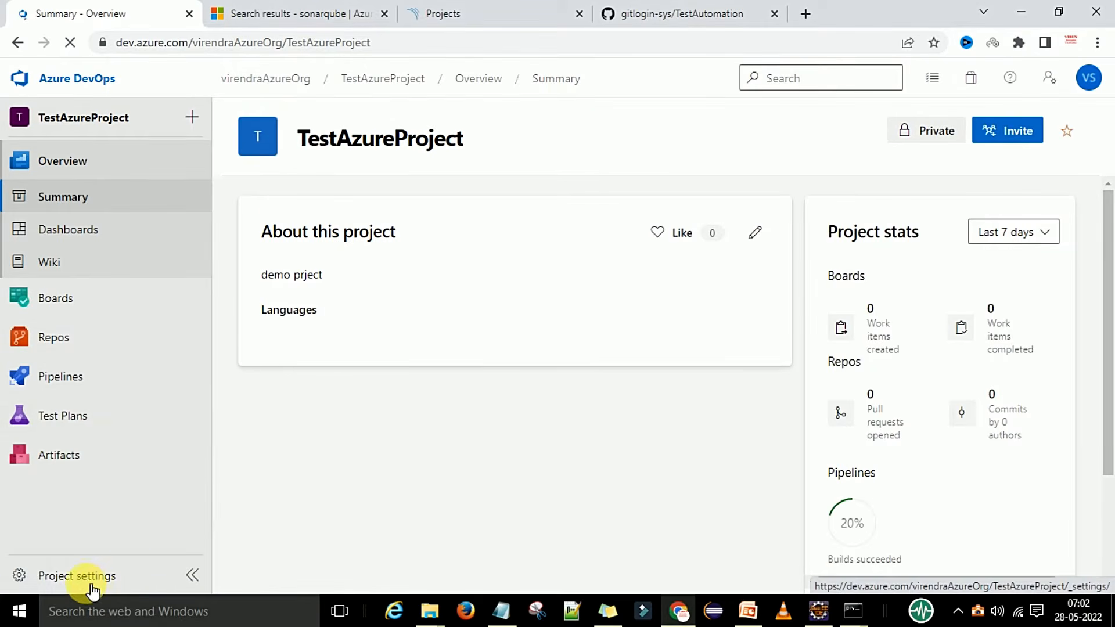
pyautogui.click(87, 581)
pyautogui.scroll(-5, 186, 391)
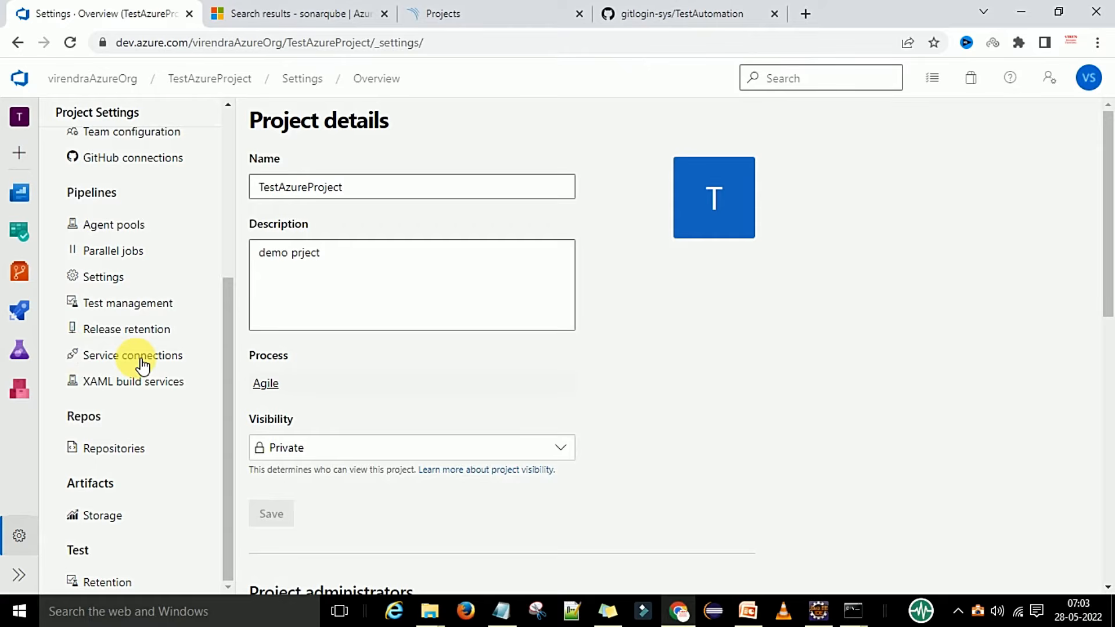
pyautogui.click(218, 363)
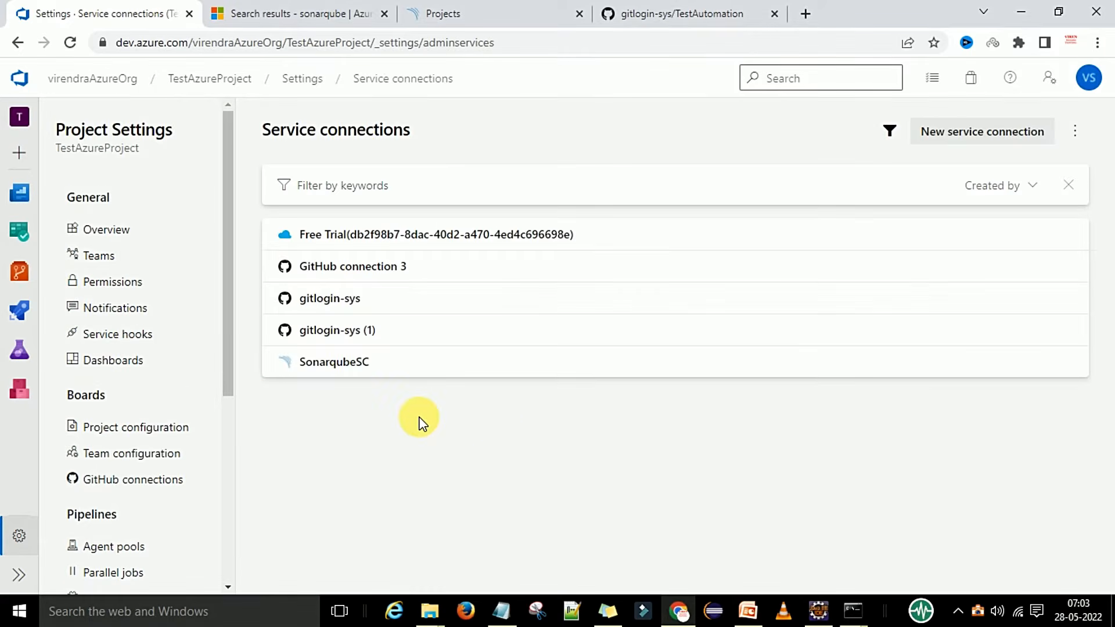
# Start a new service connection of type SonarQube, found by searching 'so'.
pyautogui.click(974, 138)
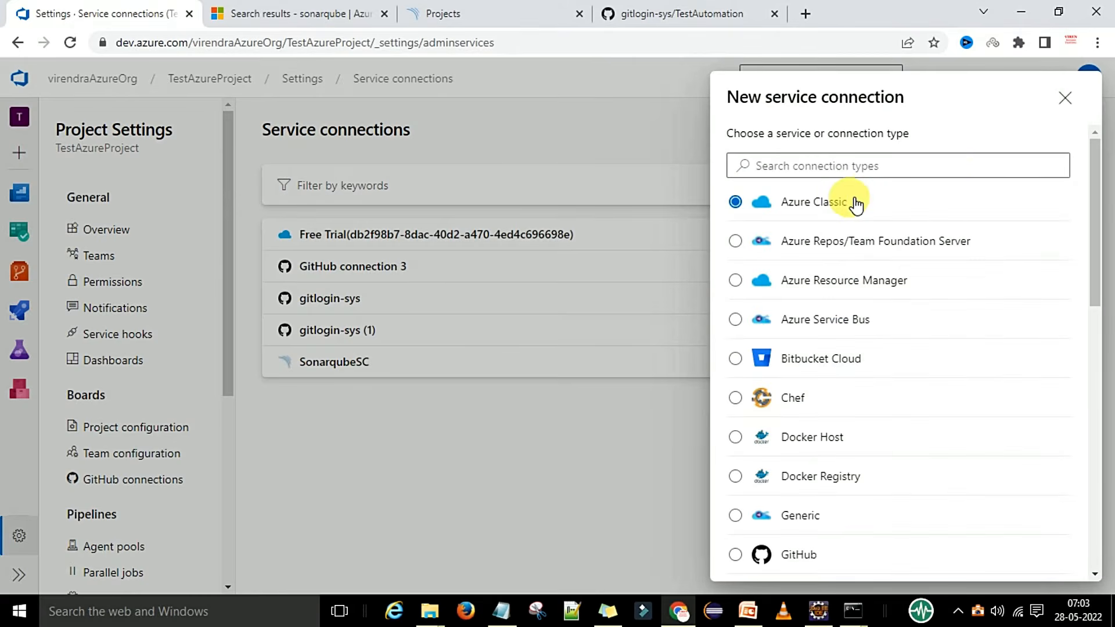
pyautogui.click(857, 174)
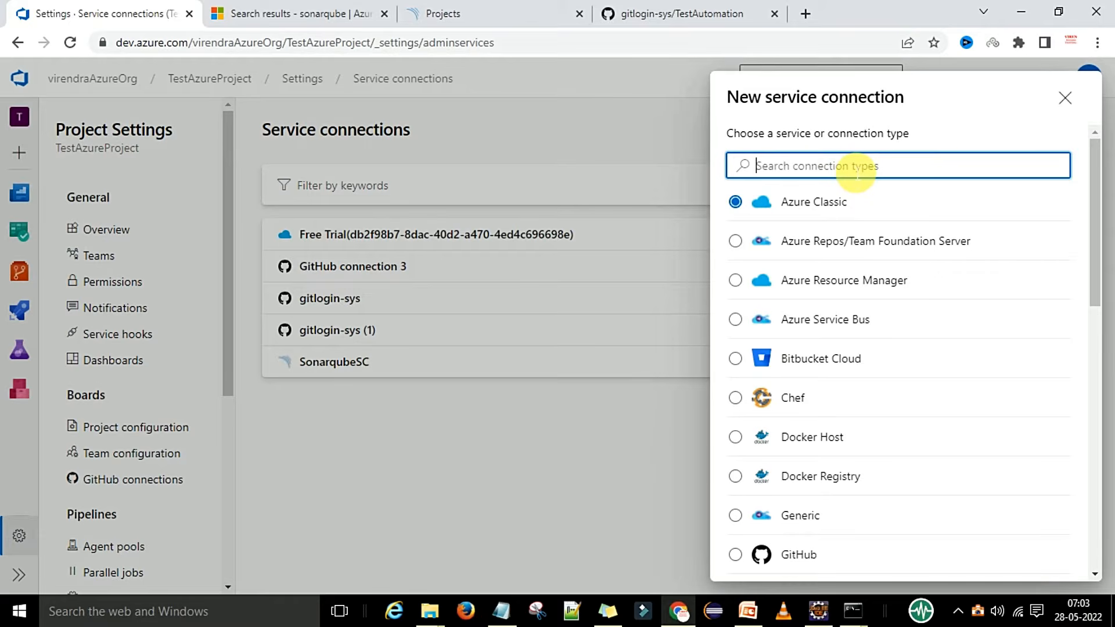
pyautogui.write('sonar')
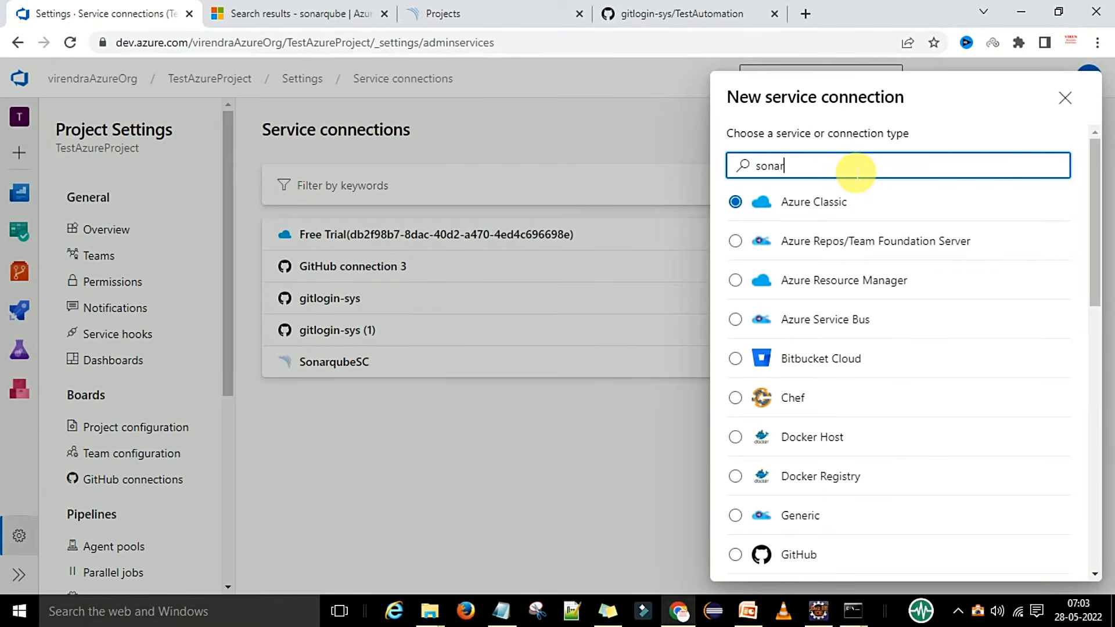
pyautogui.click(817, 206)
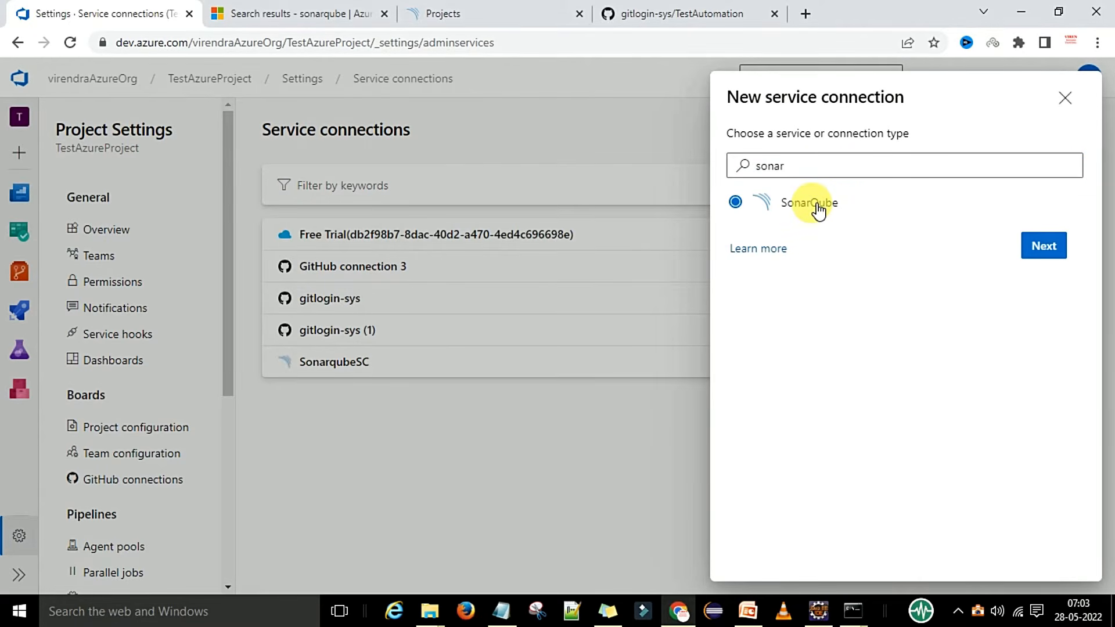
pyautogui.click(1044, 248)
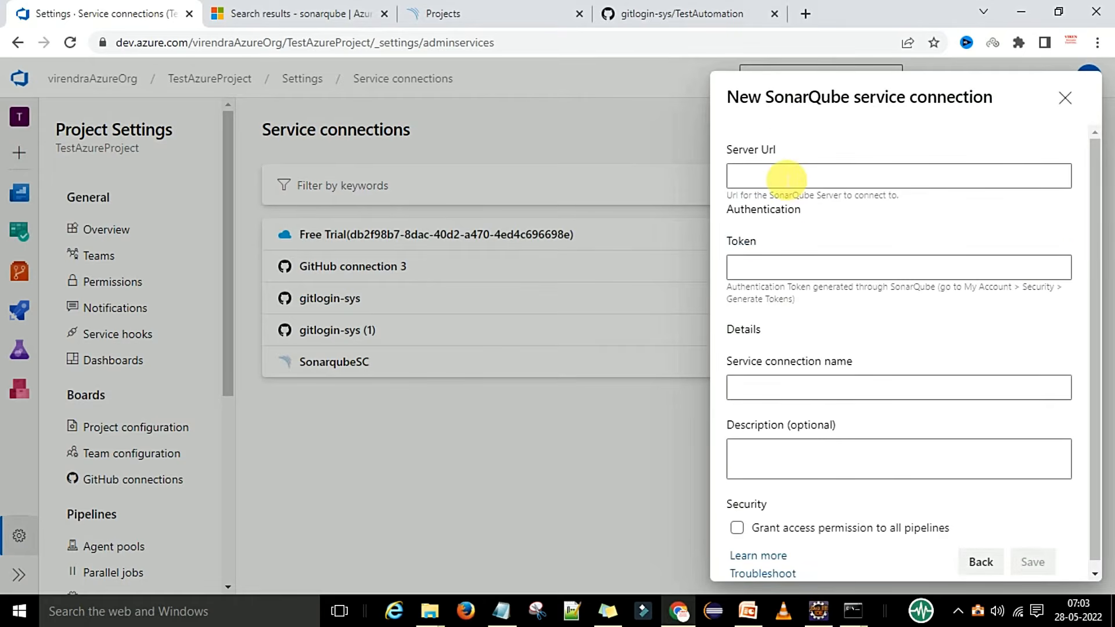
pyautogui.click(784, 177)
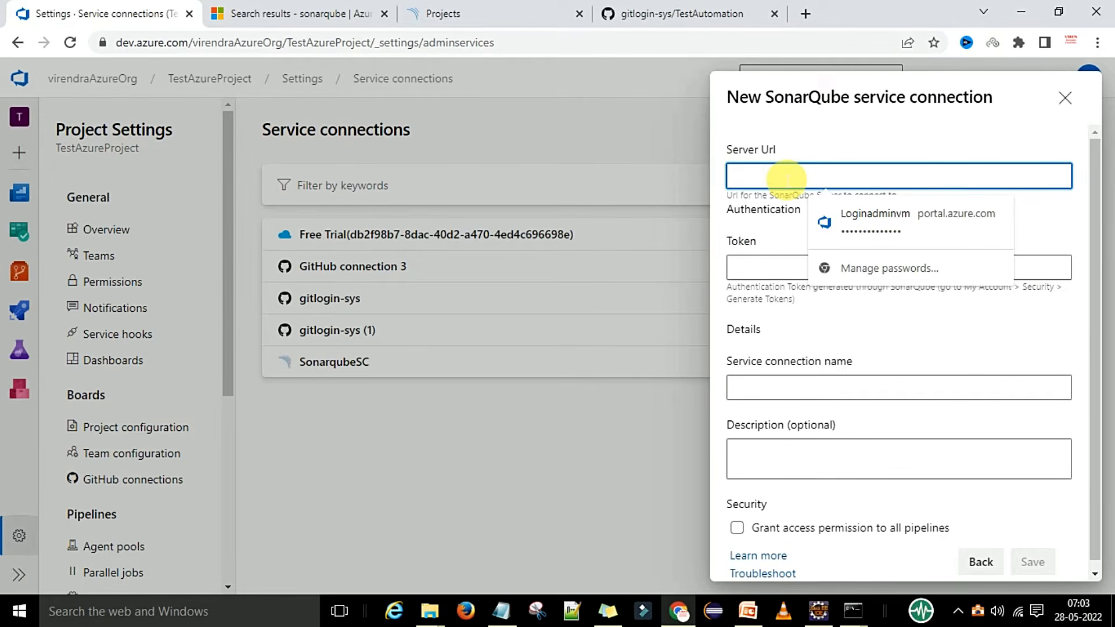
pyautogui.click(264, 18)
pyautogui.click(447, 14)
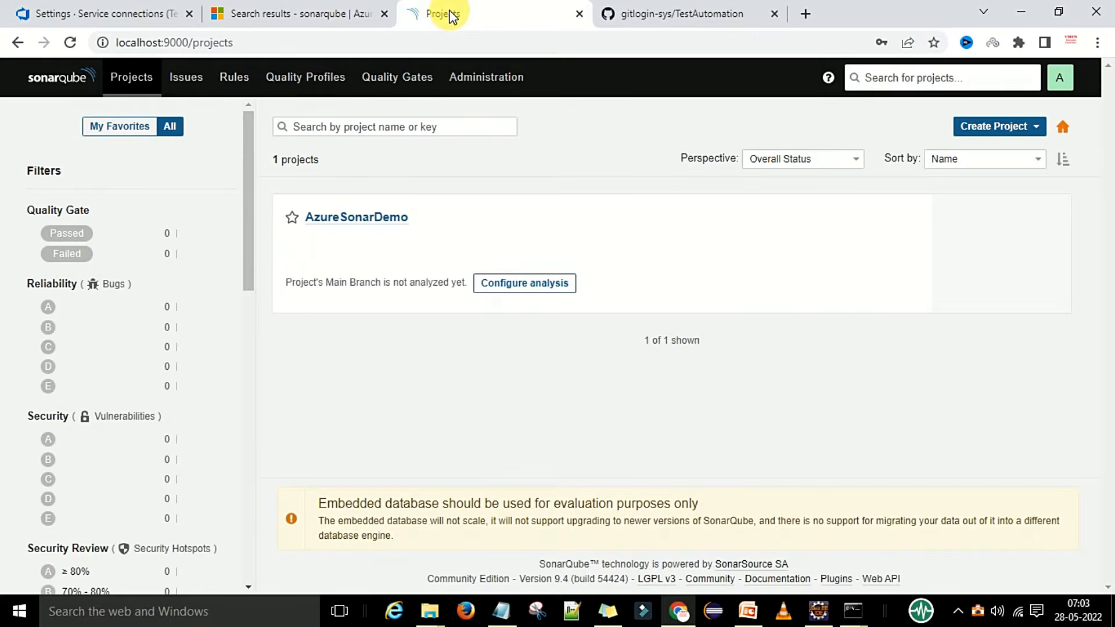
pyautogui.tripleClick(269, 47)
pyautogui.hotkey('ctrl', 'c')
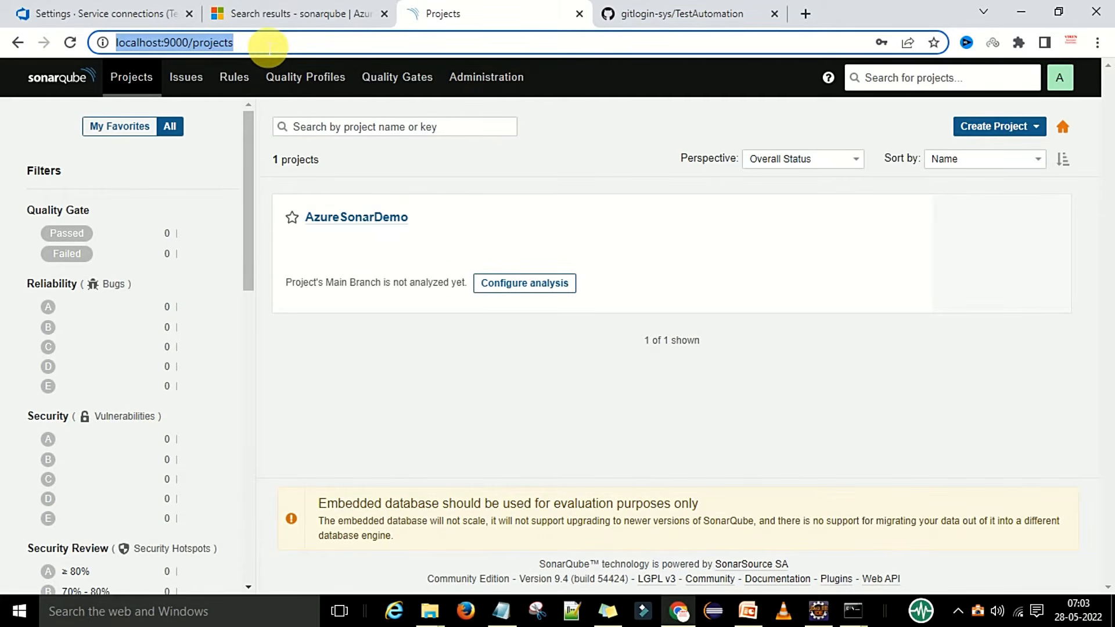
pyautogui.click(119, 14)
pyautogui.click(879, 184)
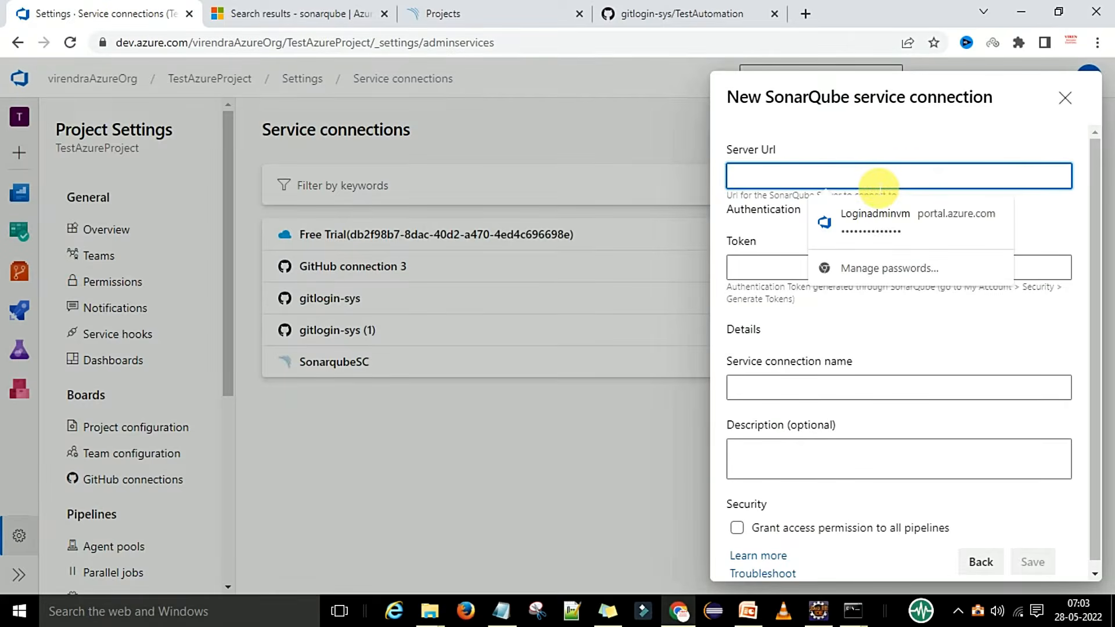
pyautogui.hotkey('ctrl', 'v')
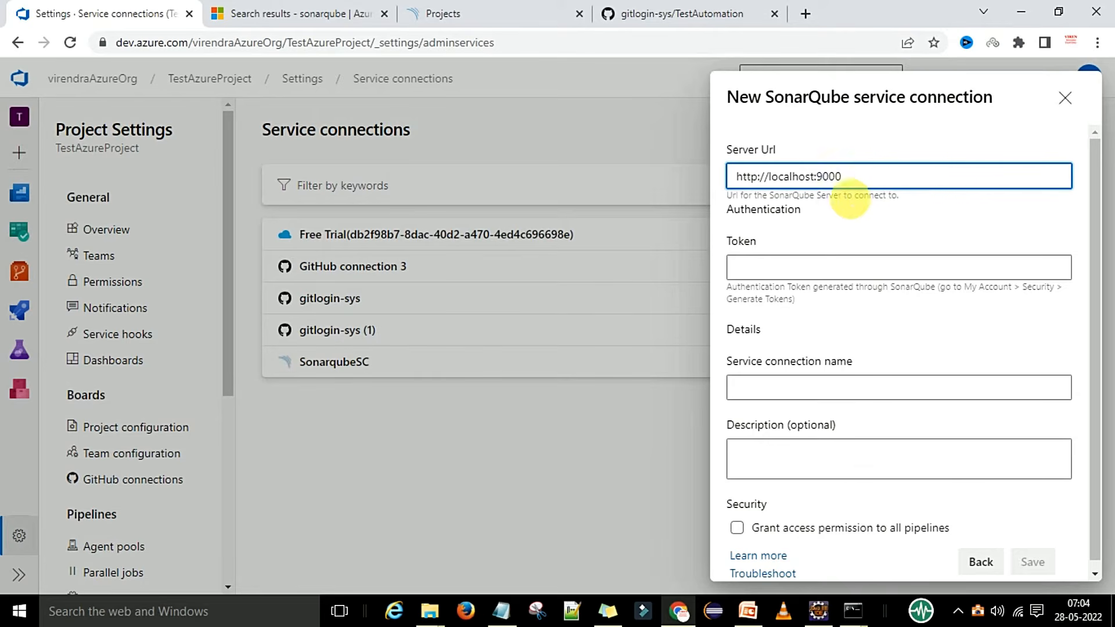
pyautogui.click(863, 241)
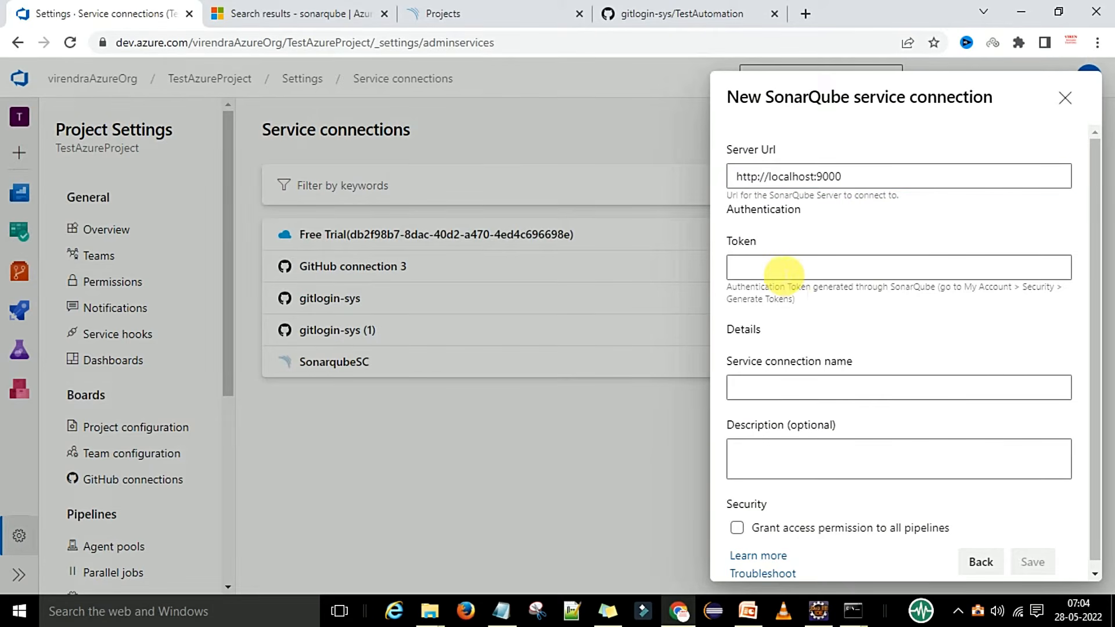
# Paste the saved SonarQube token from Notepad into the Token field.
pyautogui.click(783, 270)
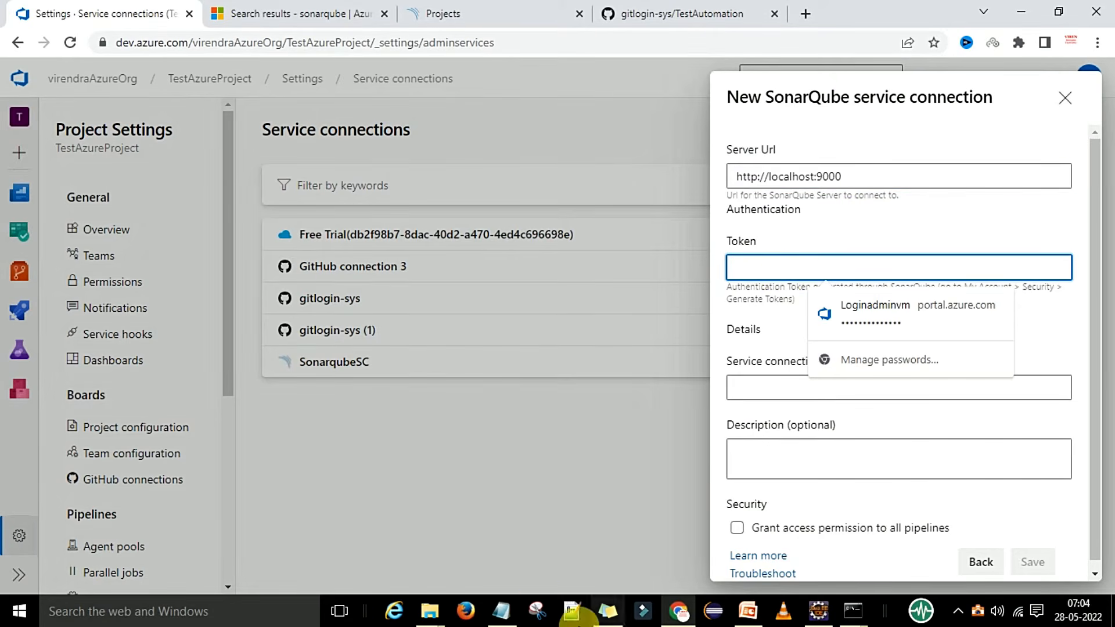
pyautogui.click(502, 610)
pyautogui.moveTo(405, 154); pyautogui.dragTo(179, 156)
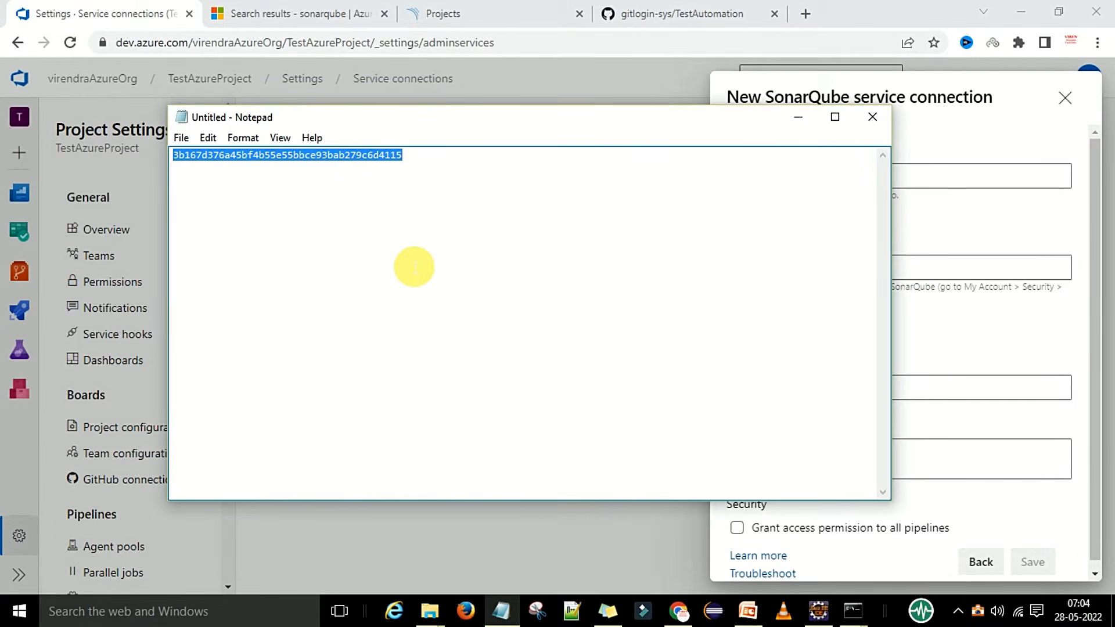
pyautogui.click(501, 611)
pyautogui.click(826, 276)
pyautogui.hotkey('ctrl', 'v')
# Name the connection AzureSonarSC, describe it as testing, grant all pipelines access, and save it.
pyautogui.scroll(-1, 868, 318)
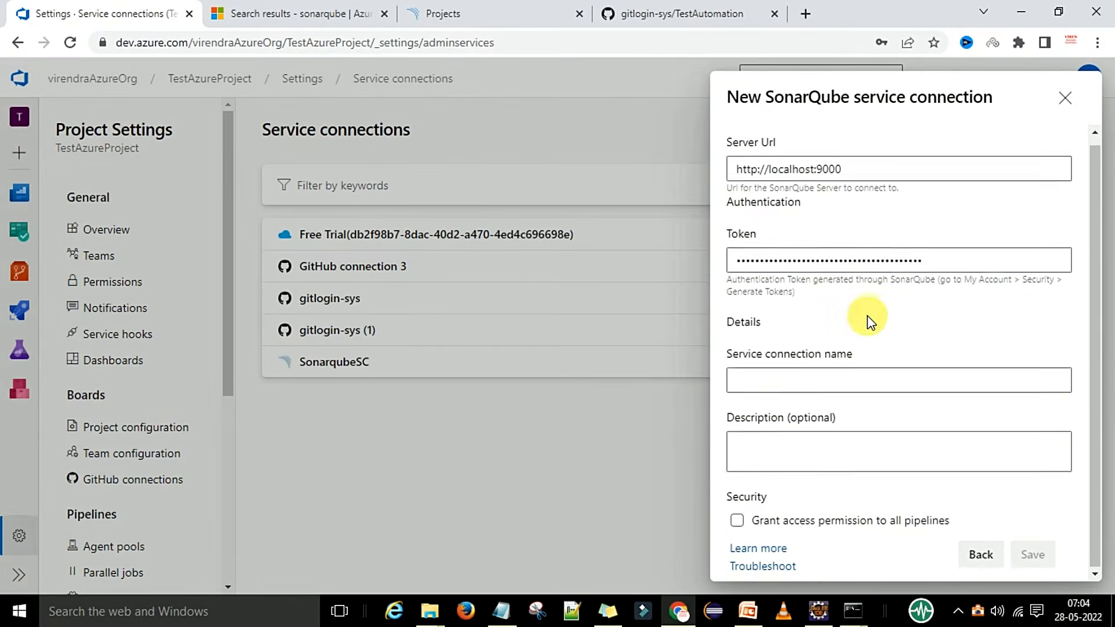
pyautogui.click(775, 380)
pyautogui.write('AzureSonarSC')
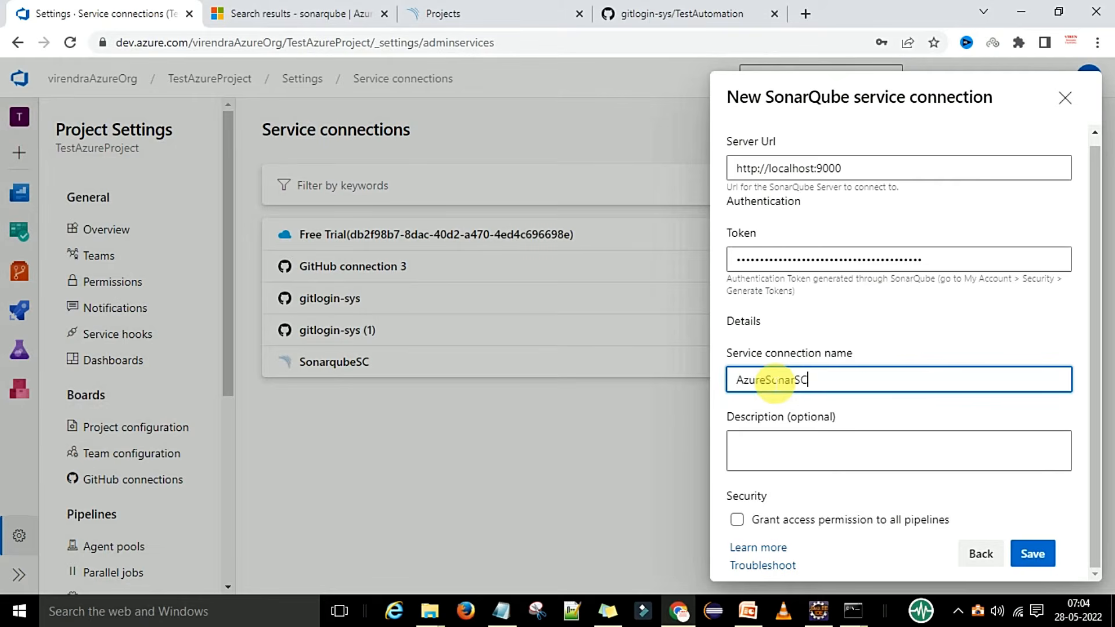
pyautogui.click(799, 443)
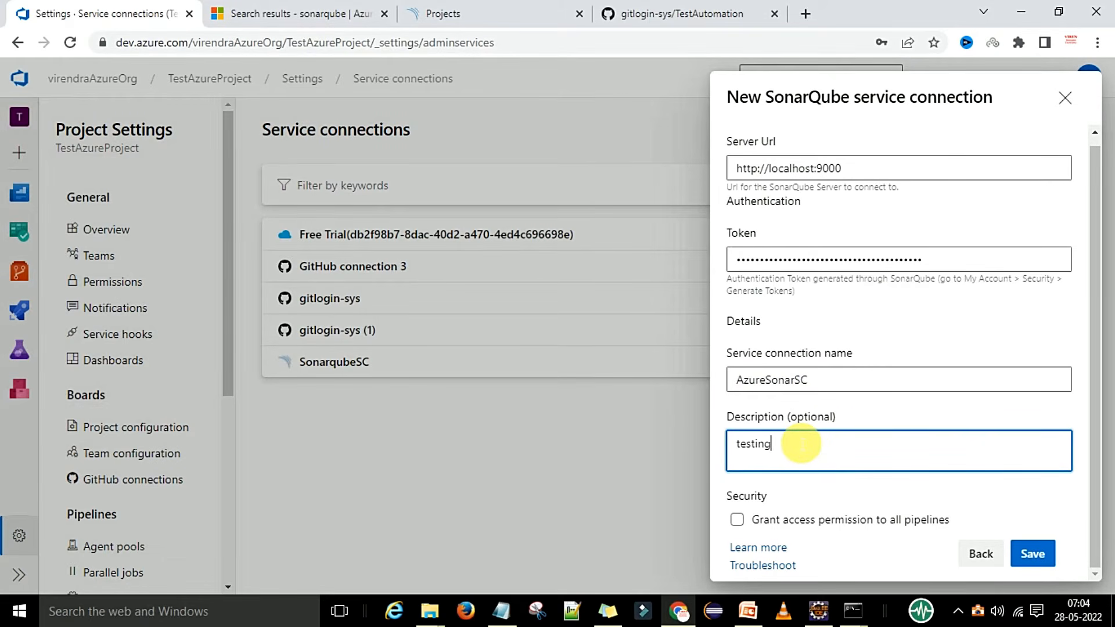
pyautogui.click(739, 520)
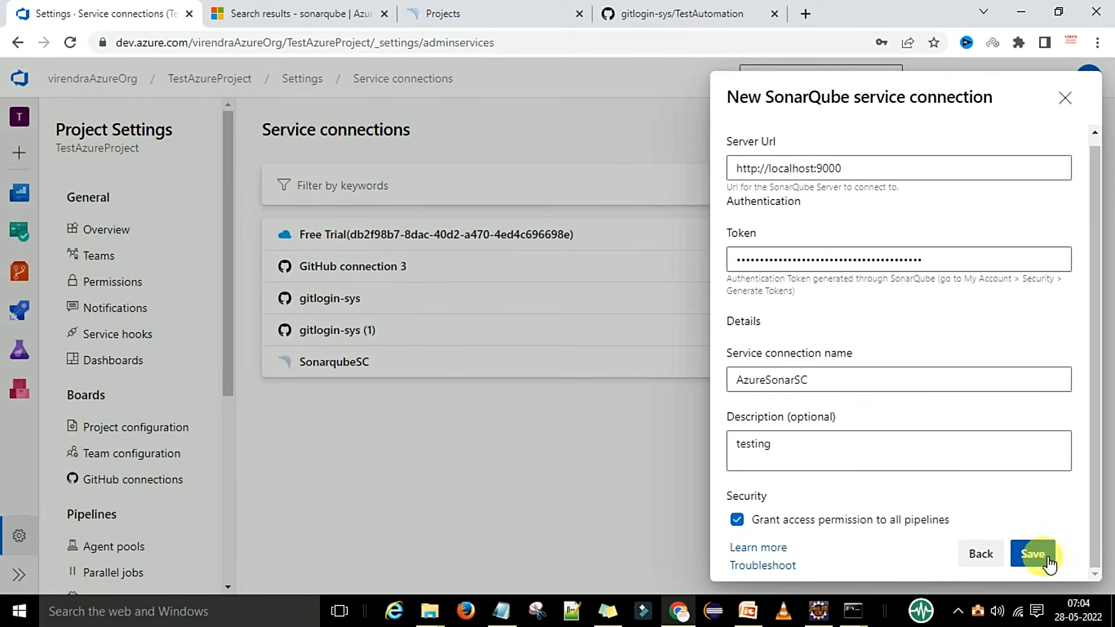
pyautogui.click(1031, 553)
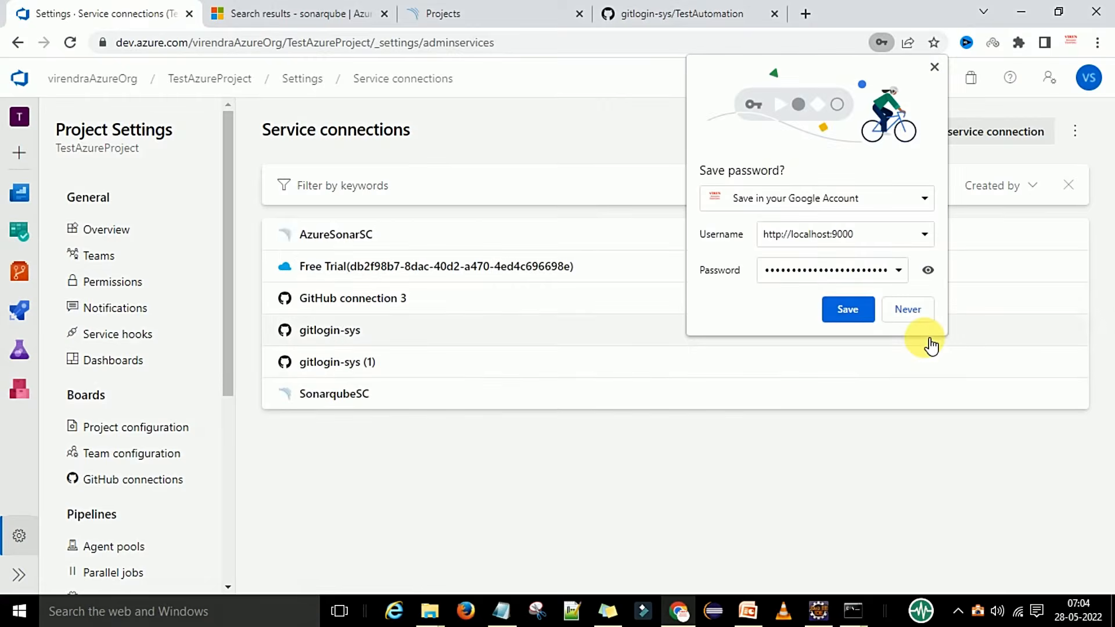
pyautogui.click(903, 310)
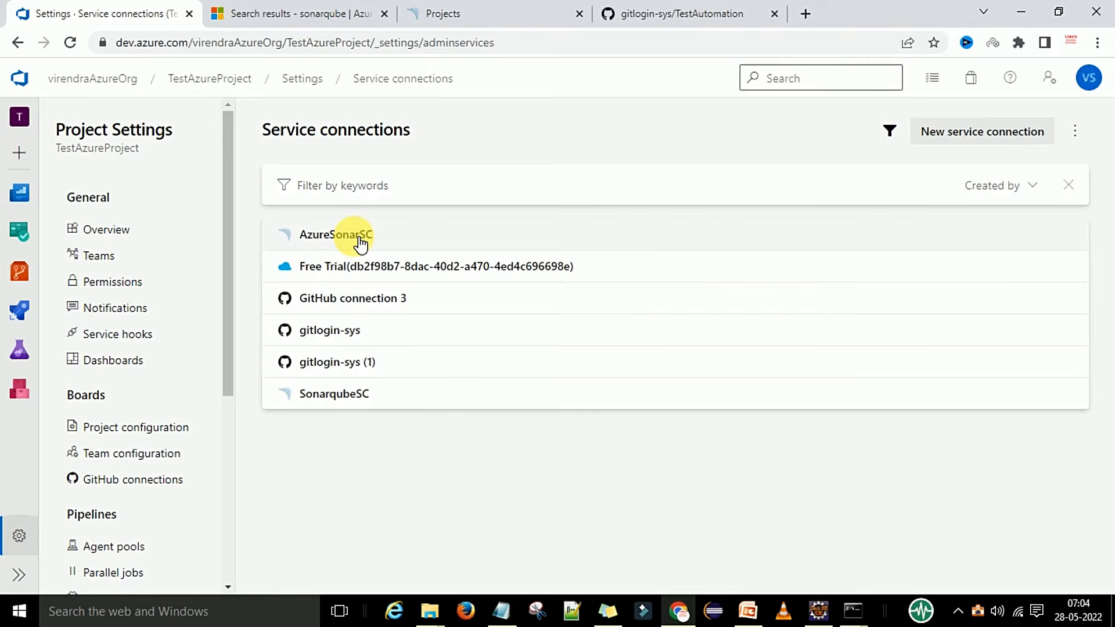
pyautogui.click(748, 611)
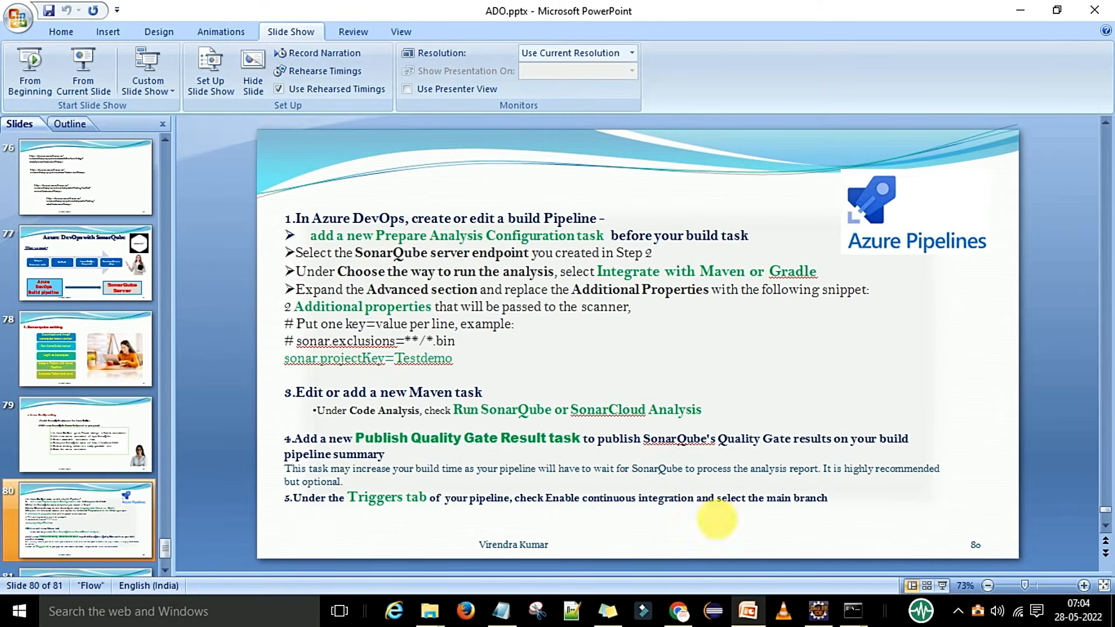
pyautogui.click(748, 610)
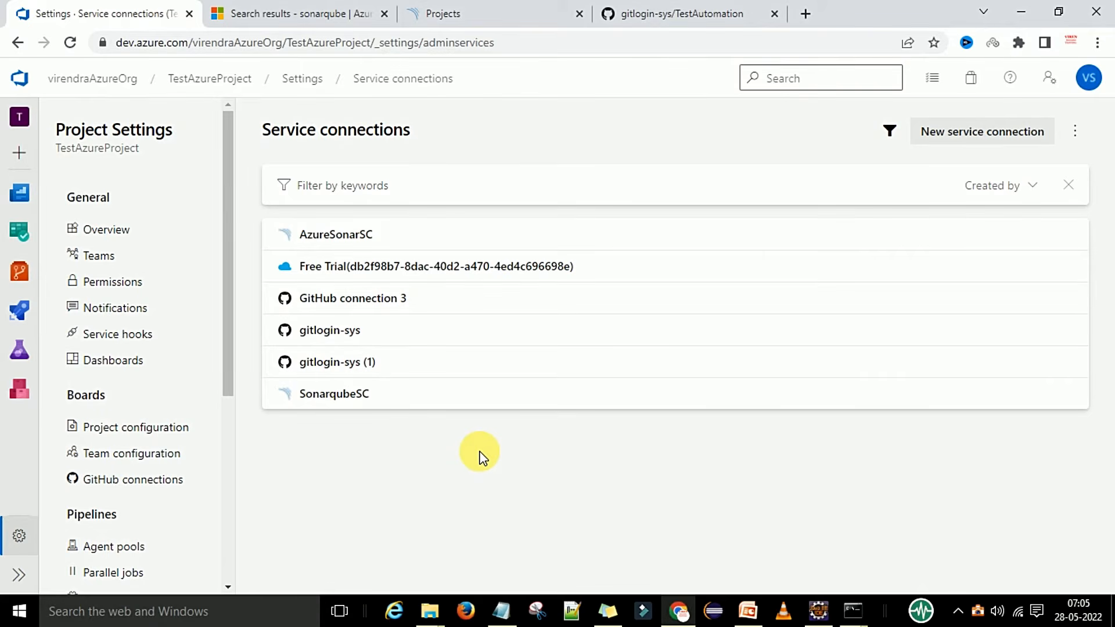
# Open the project's Pipelines list, then bring up PowerPoint slide 80 with the SonarQube steps.
pyautogui.moveTo(20, 310)
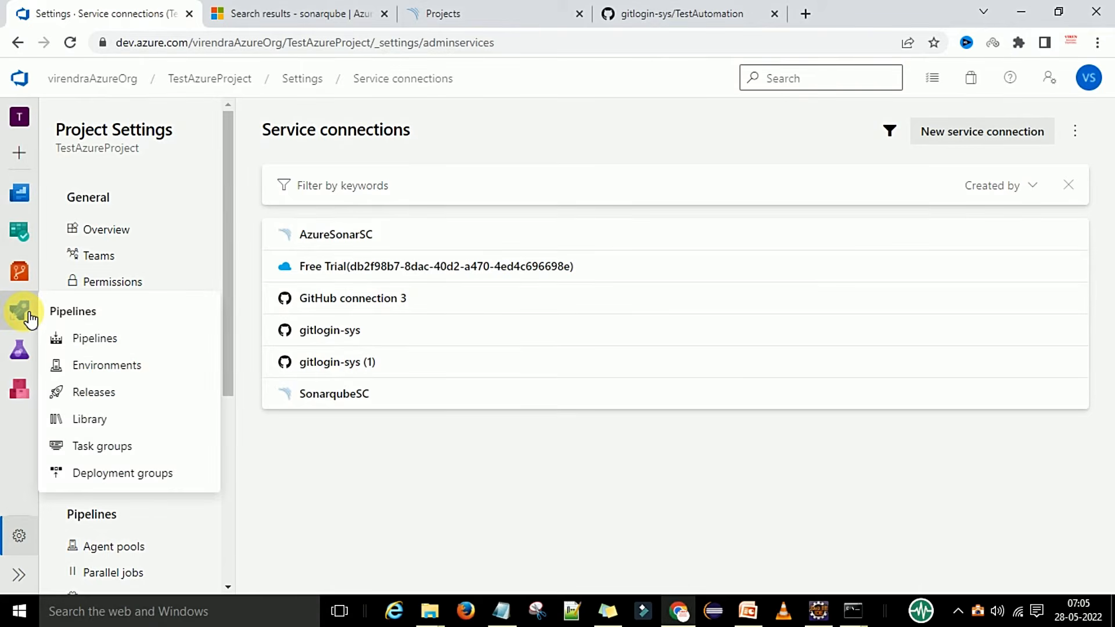
pyautogui.click(118, 346)
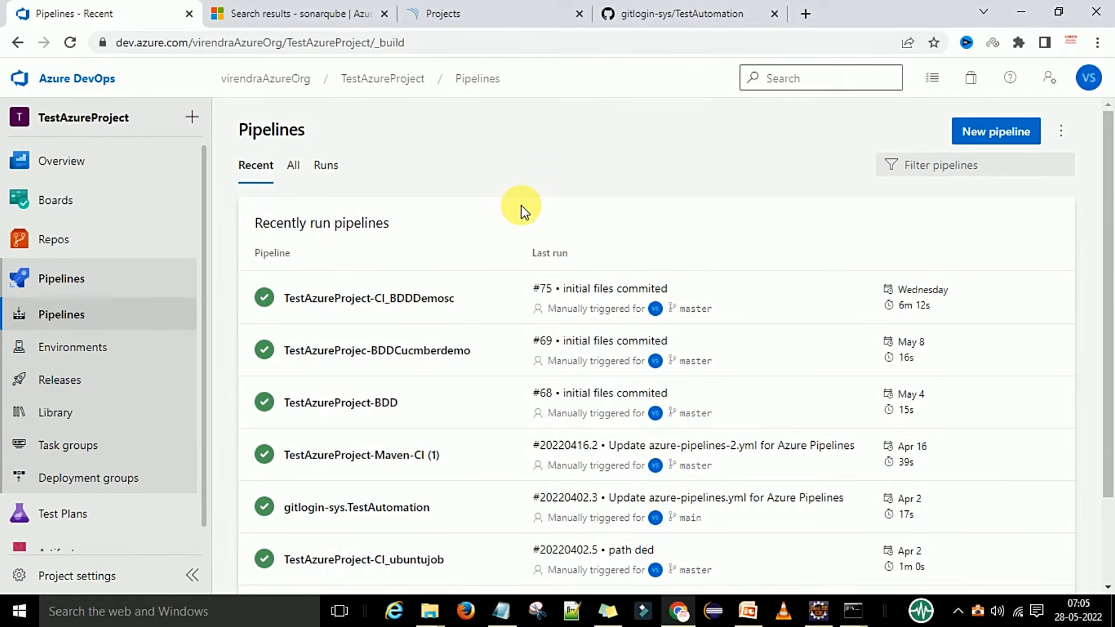
pyautogui.click(748, 610)
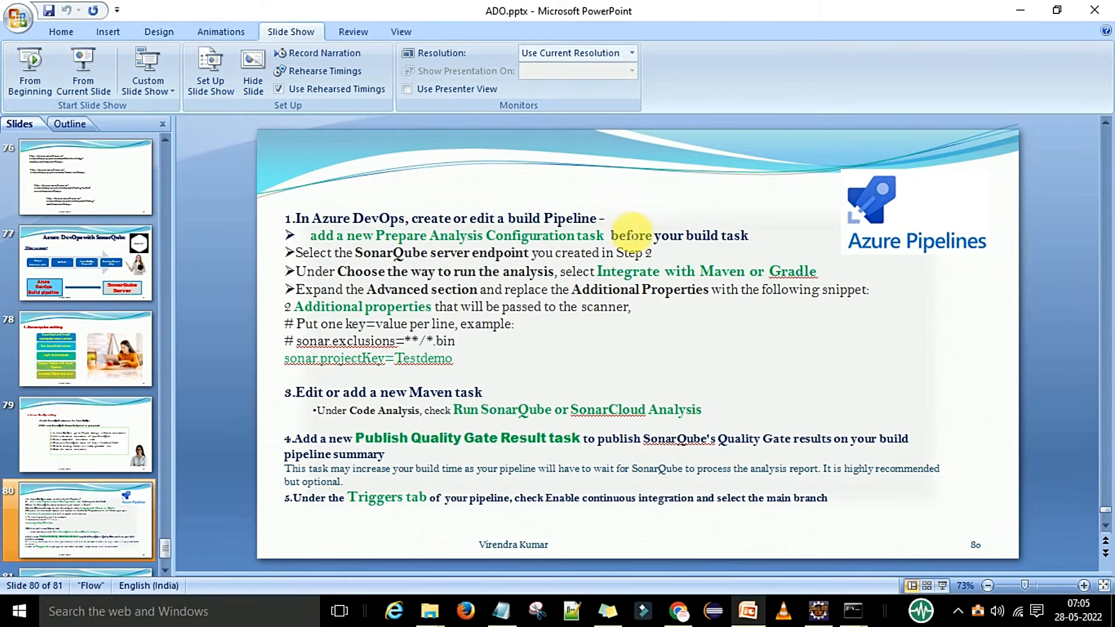
# Look over slide 80's build-pipeline steps, then return to the Azure DevOps Pipelines page.
pyautogui.click(624, 223)
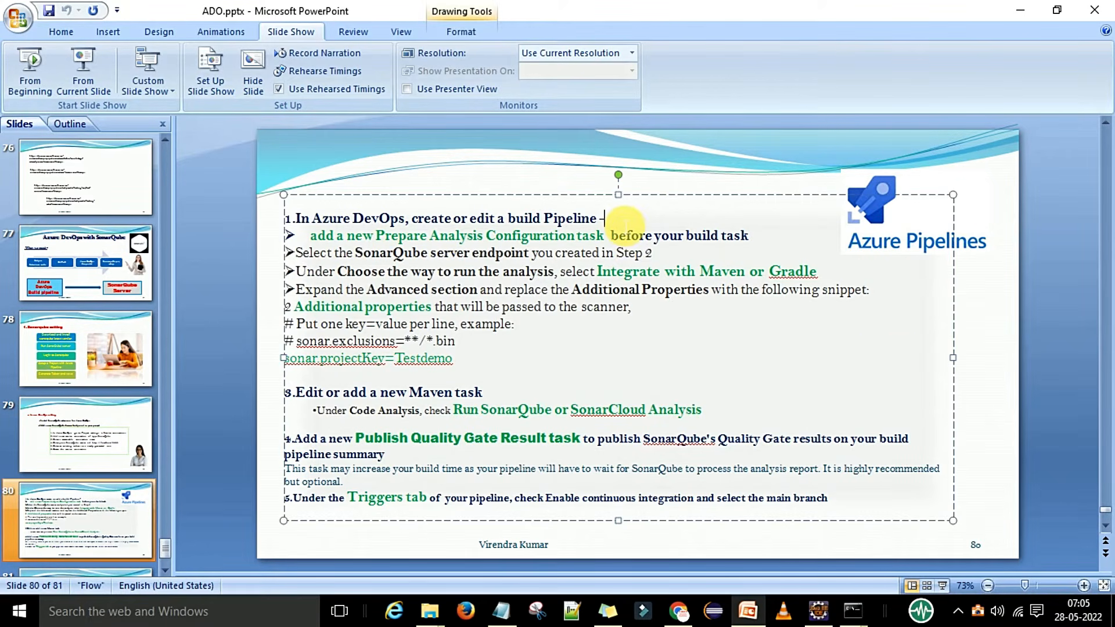
pyautogui.click(970, 334)
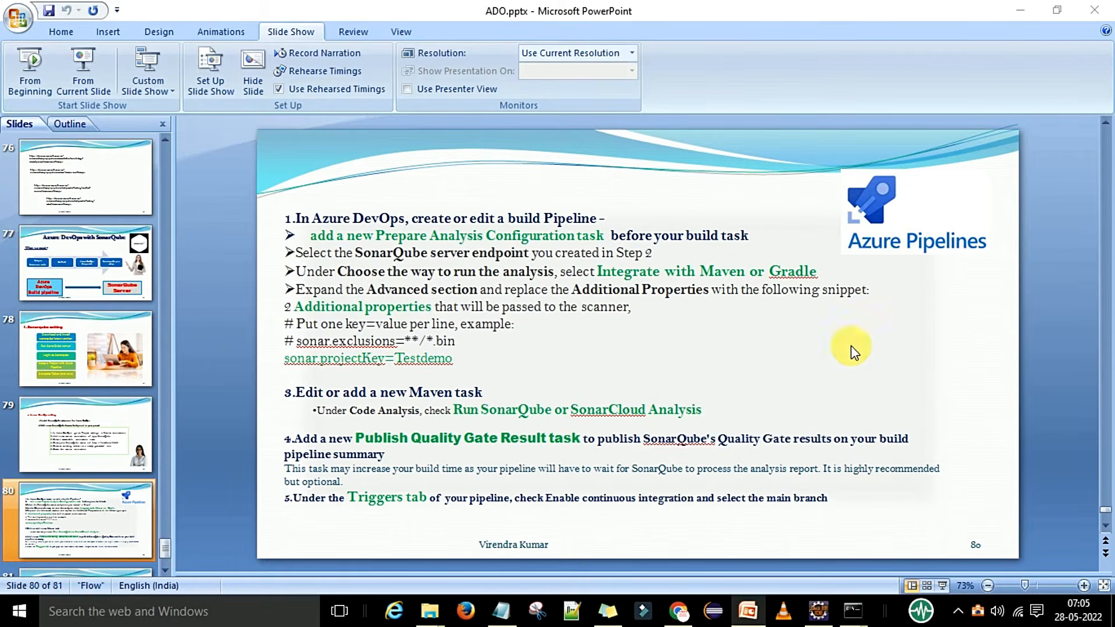
pyautogui.hotkey('alt', 'Tab')
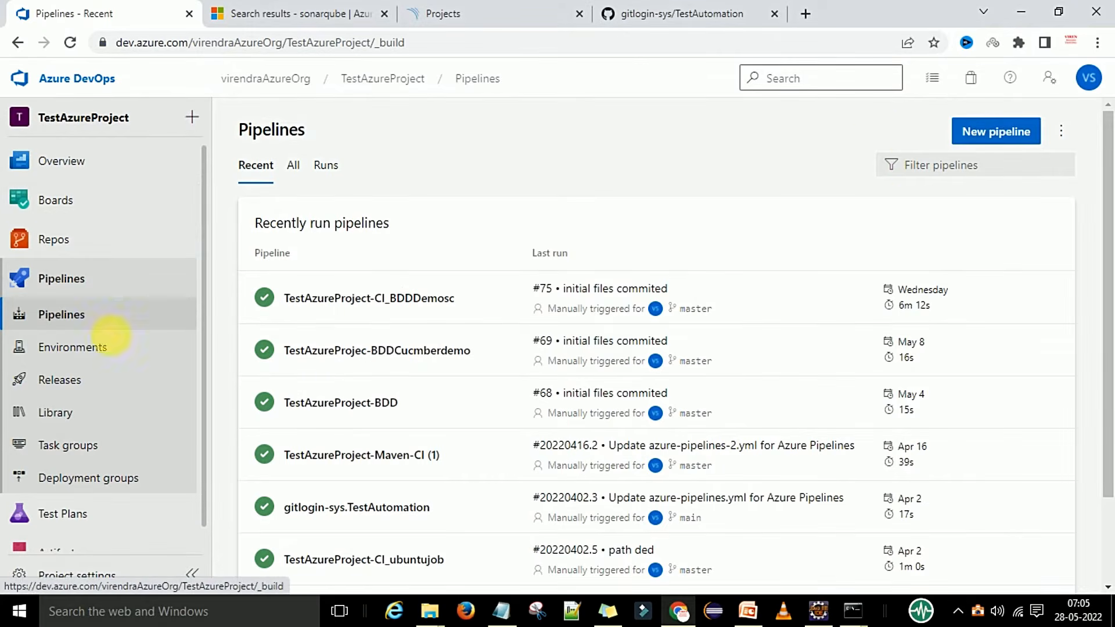
# Start a new pipeline in the classic editor with GitHub as the code source.
pyautogui.click(986, 140)
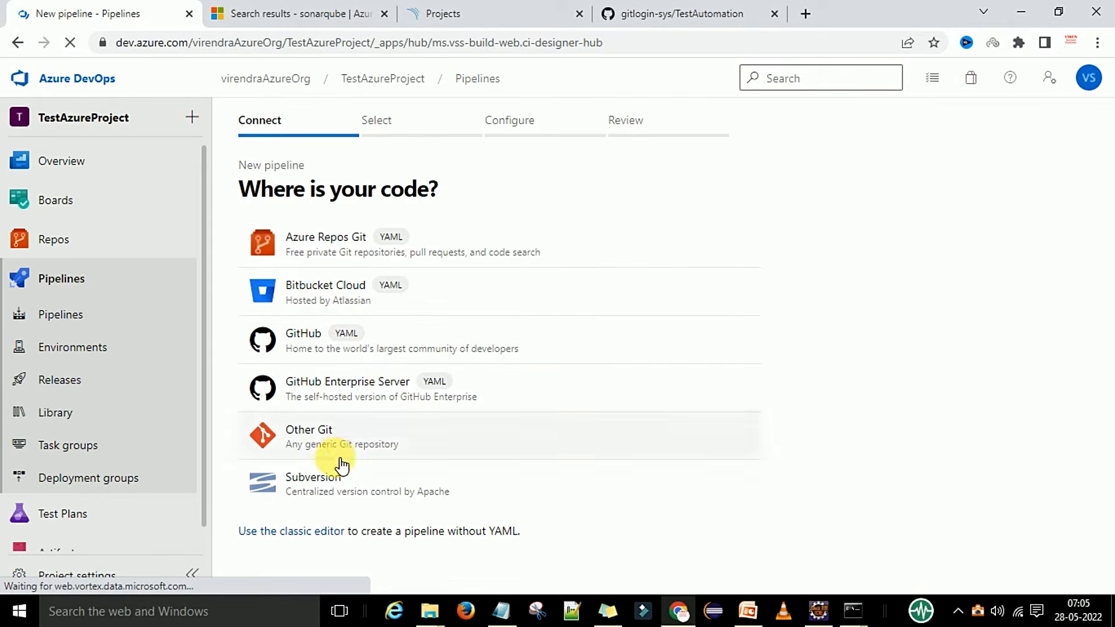
pyautogui.click(301, 535)
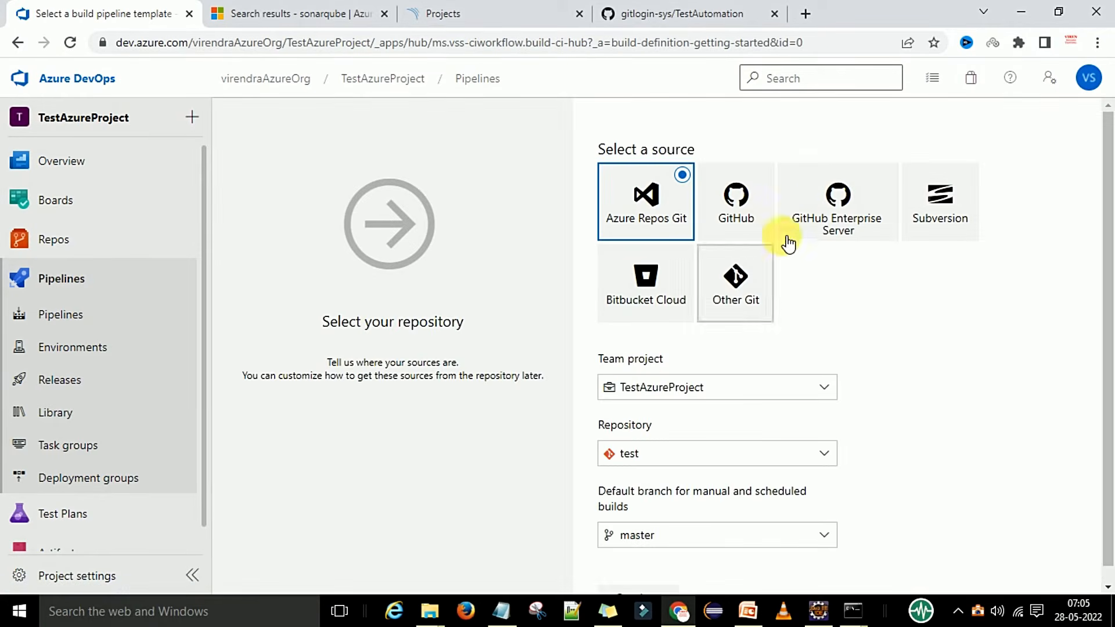
pyautogui.click(759, 220)
pyautogui.scroll(-1, 801, 400)
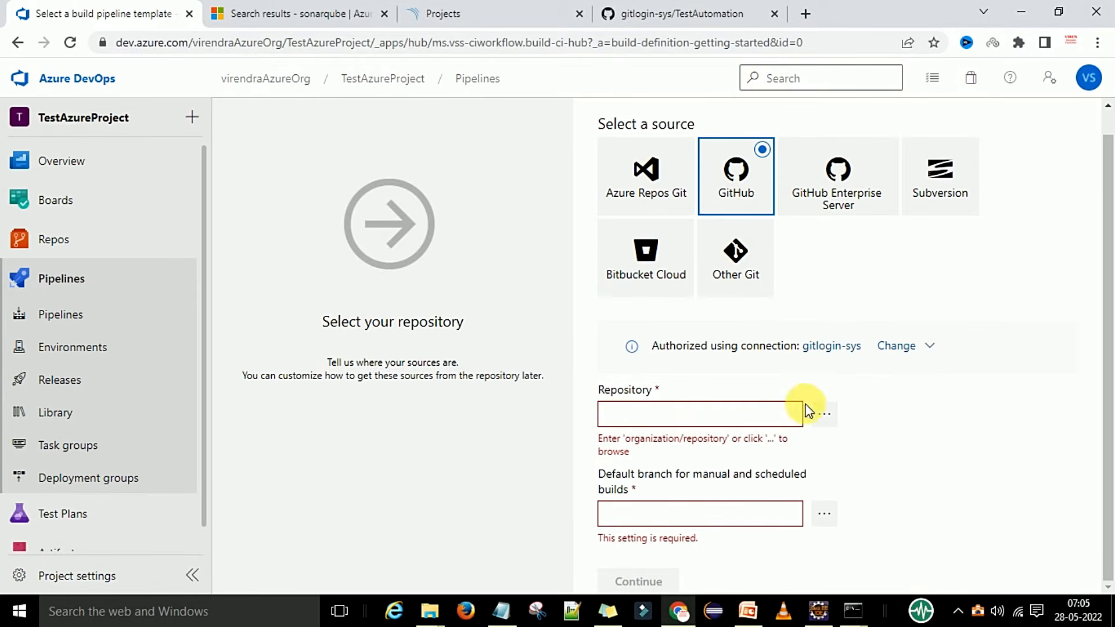
pyautogui.click(815, 412)
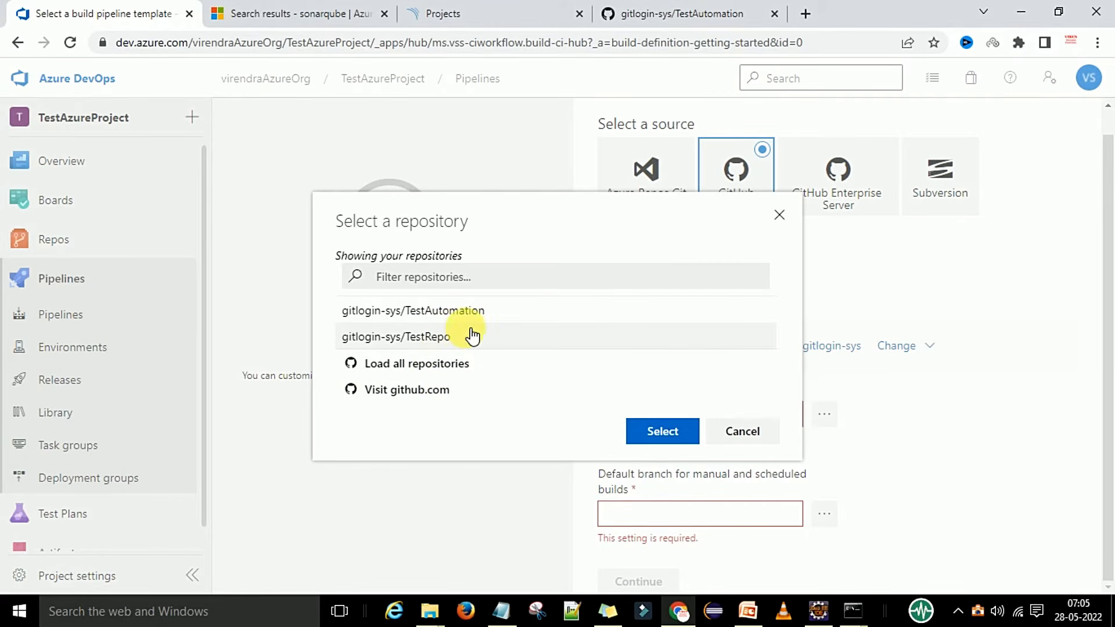
pyautogui.click(740, 430)
# Switch to GitHub connection 3, select the BDDCucumber repository, and continue to templates.
pyautogui.click(901, 348)
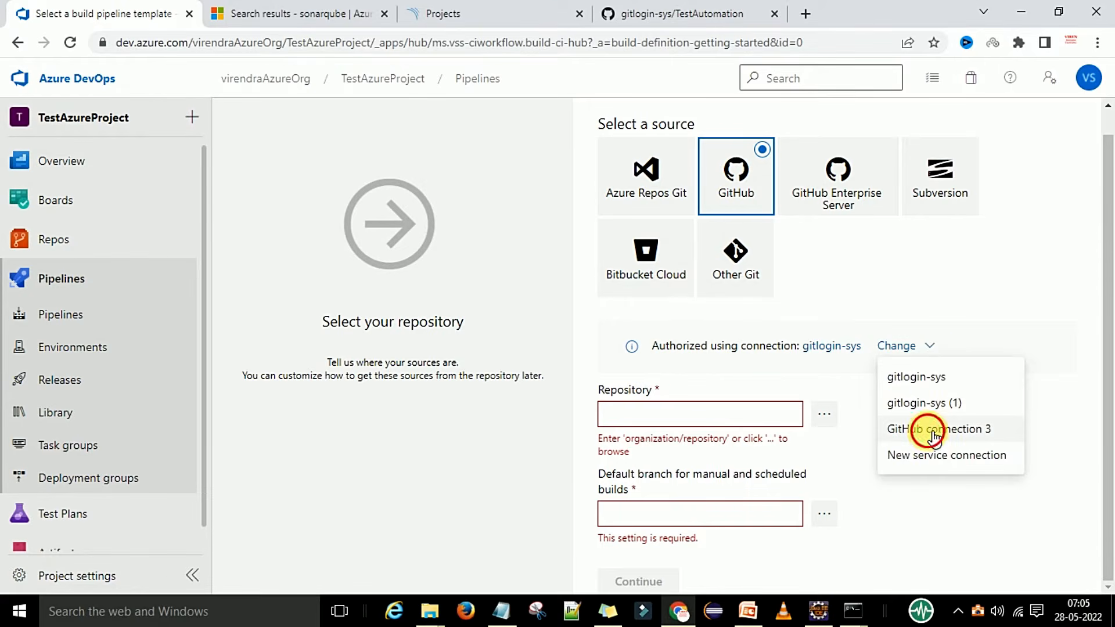
pyautogui.click(909, 429)
pyautogui.click(832, 416)
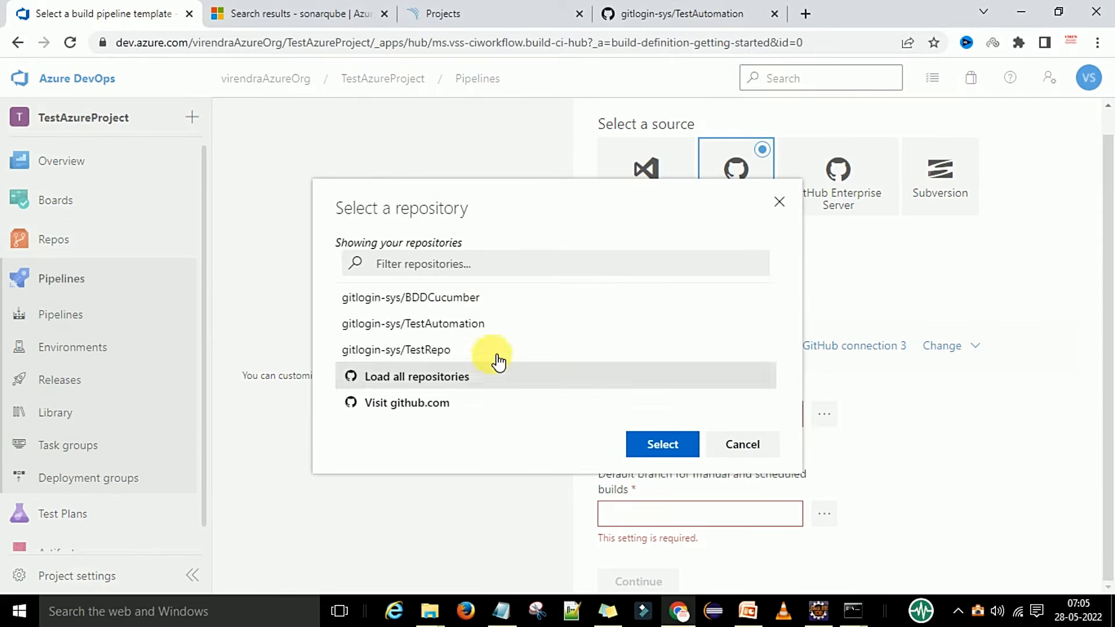
pyautogui.click(457, 300)
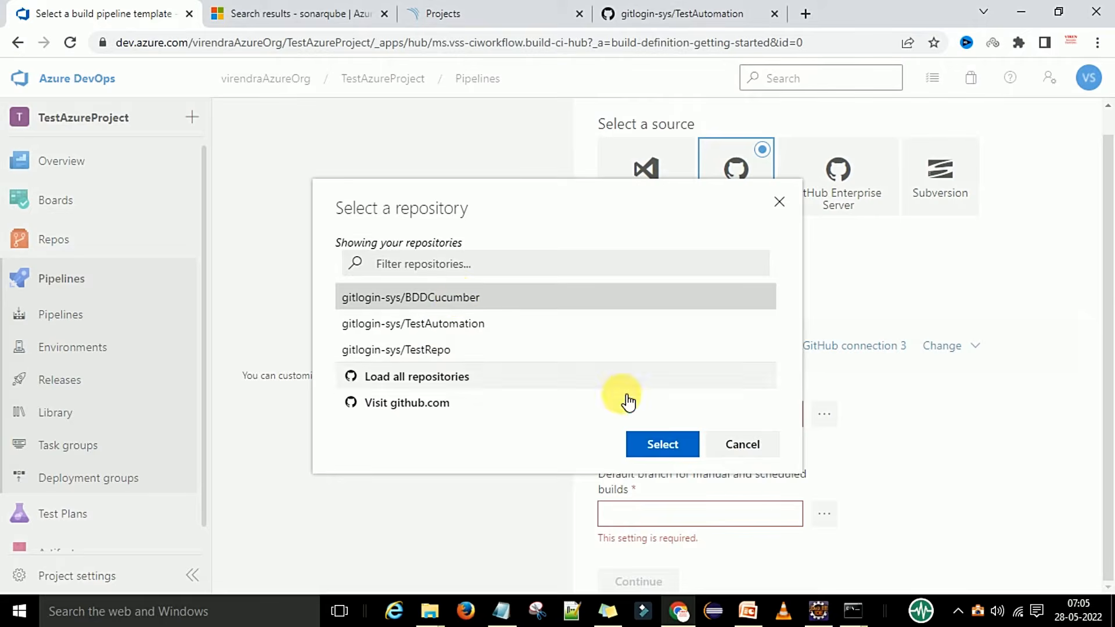
pyautogui.click(654, 443)
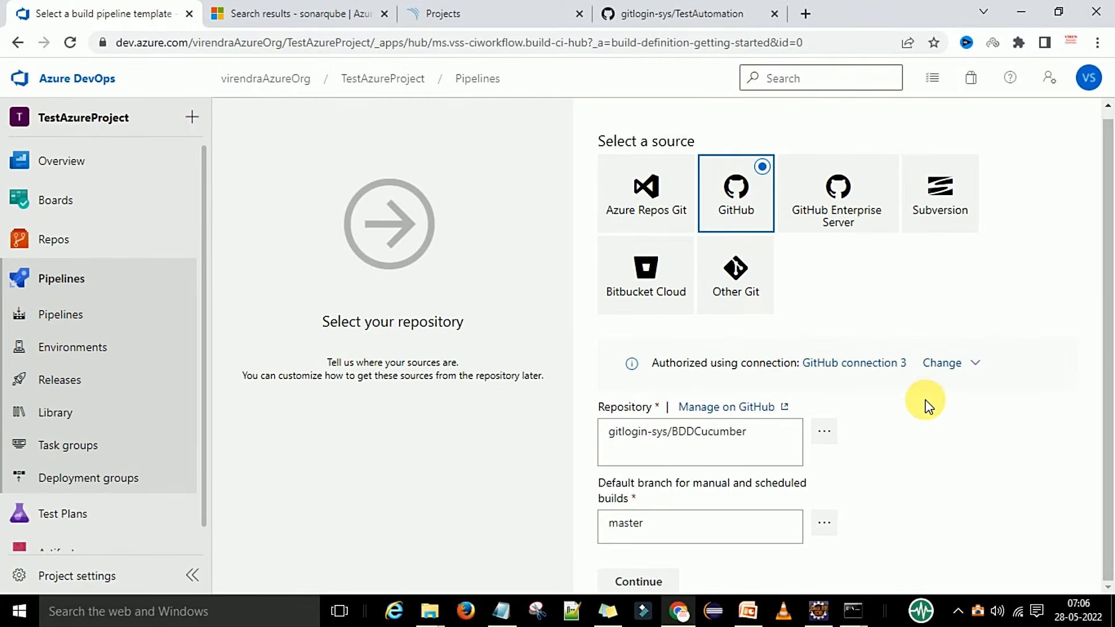
pyautogui.click(641, 582)
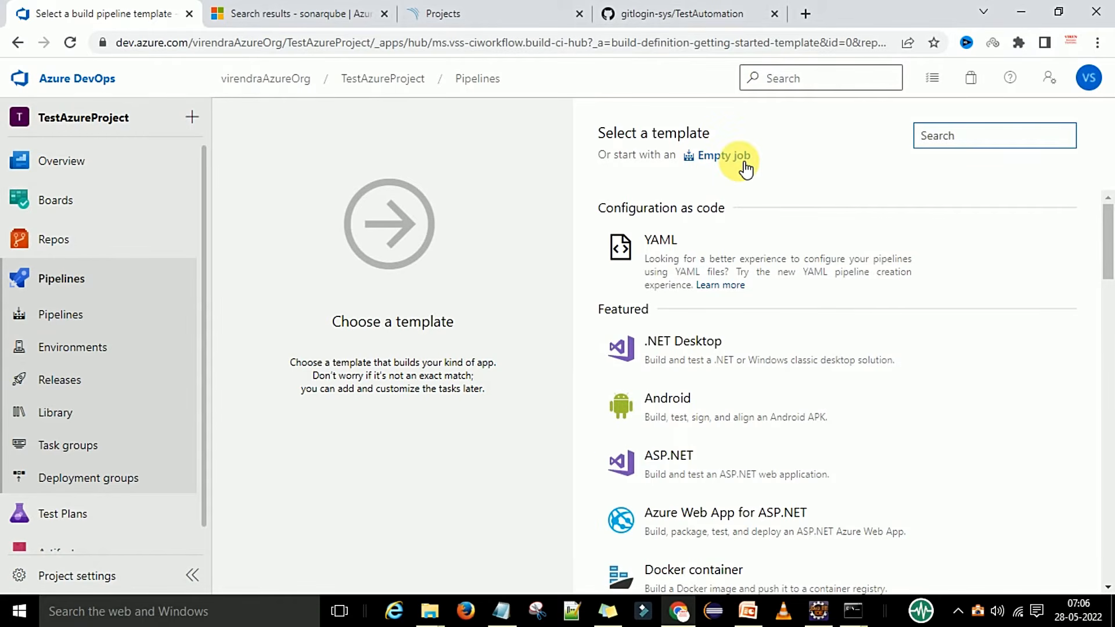
# Start from an Empty job named 'TestAzureProject-CI for sonarqube' on the Default agent pool.
pyautogui.click(745, 170)
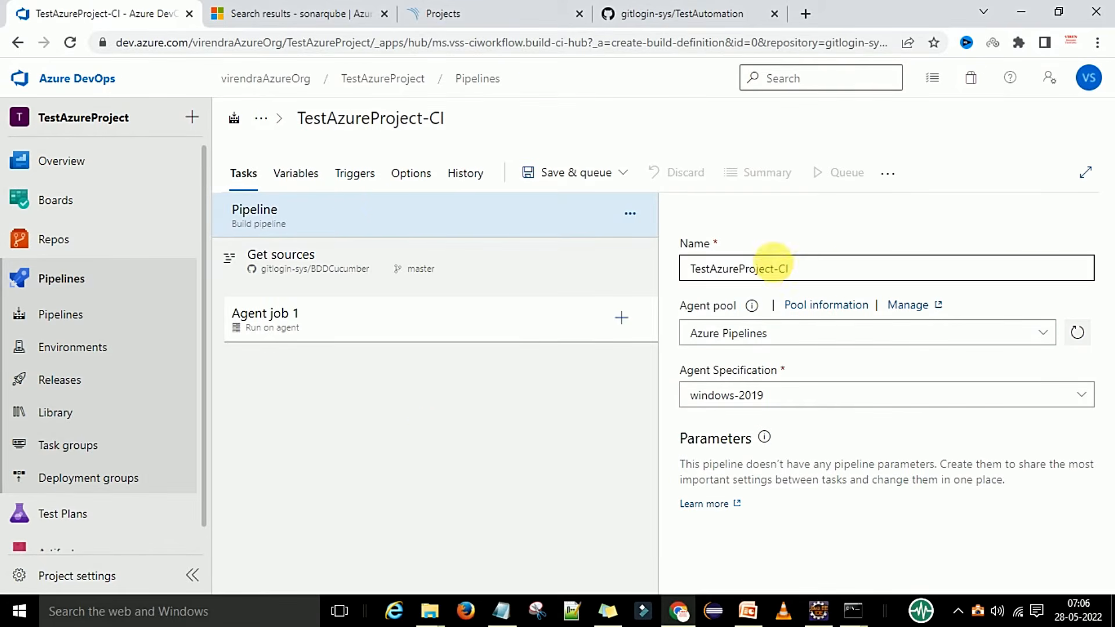
pyautogui.click(809, 272)
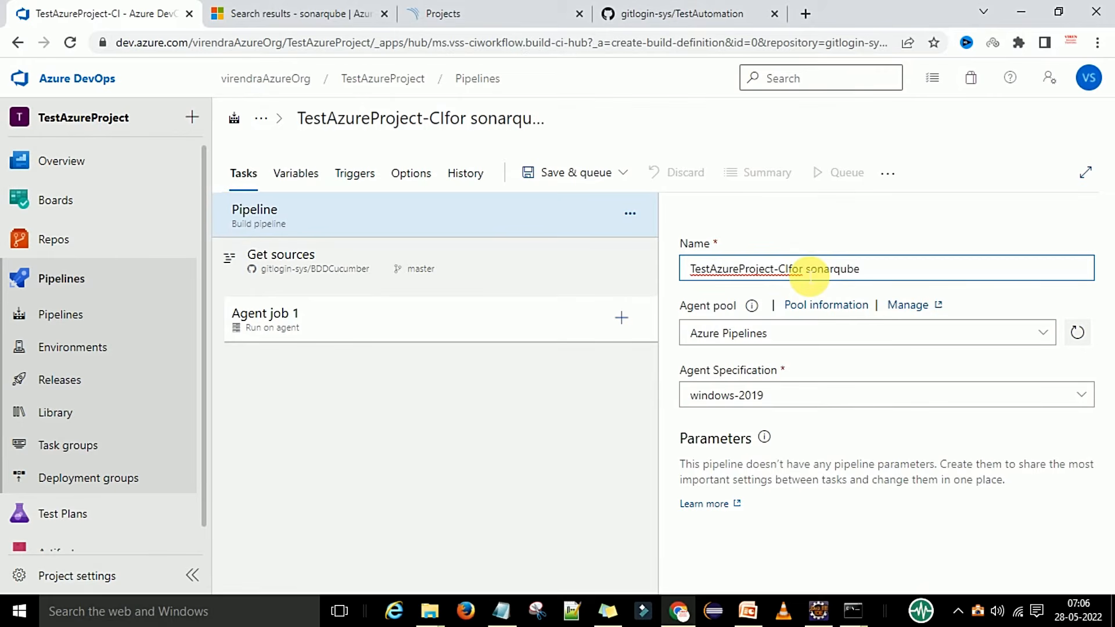
pyautogui.click(791, 271)
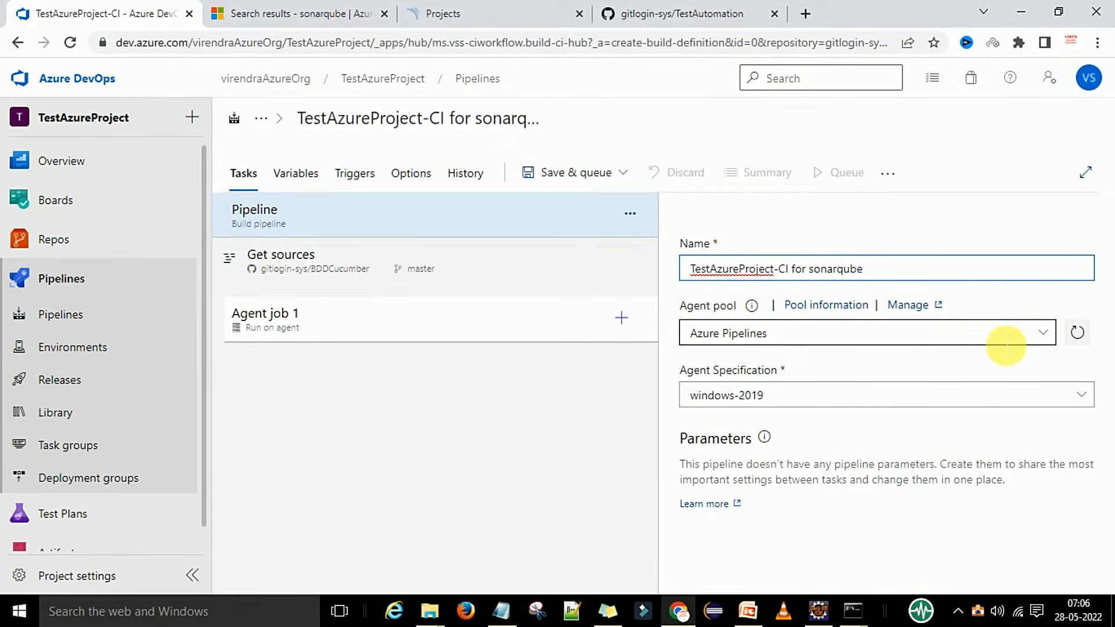
pyautogui.click(1039, 332)
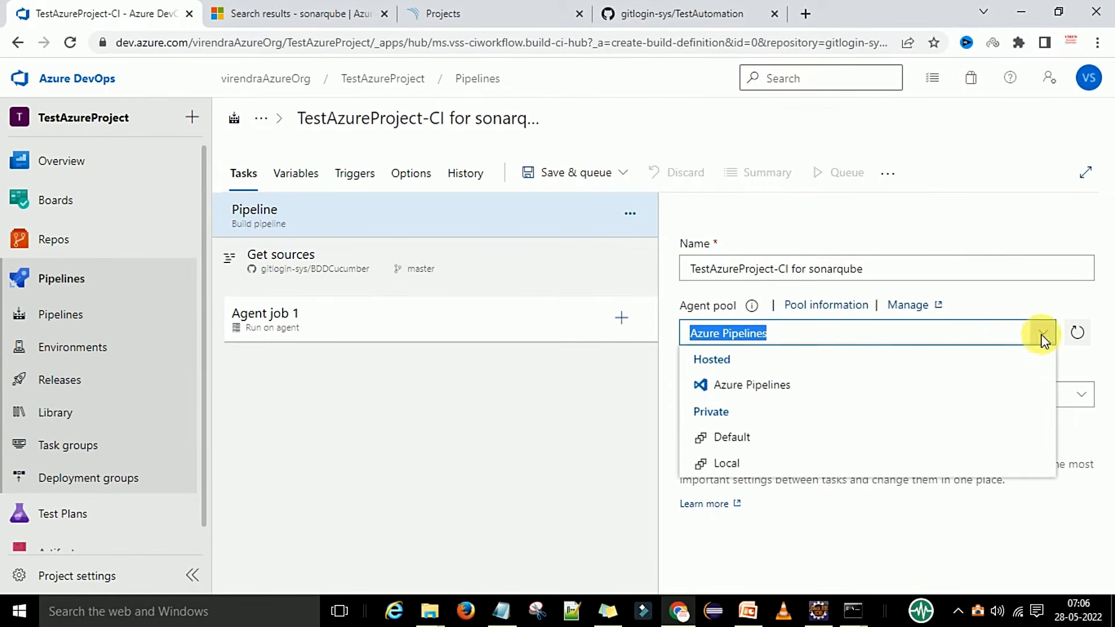
pyautogui.click(741, 439)
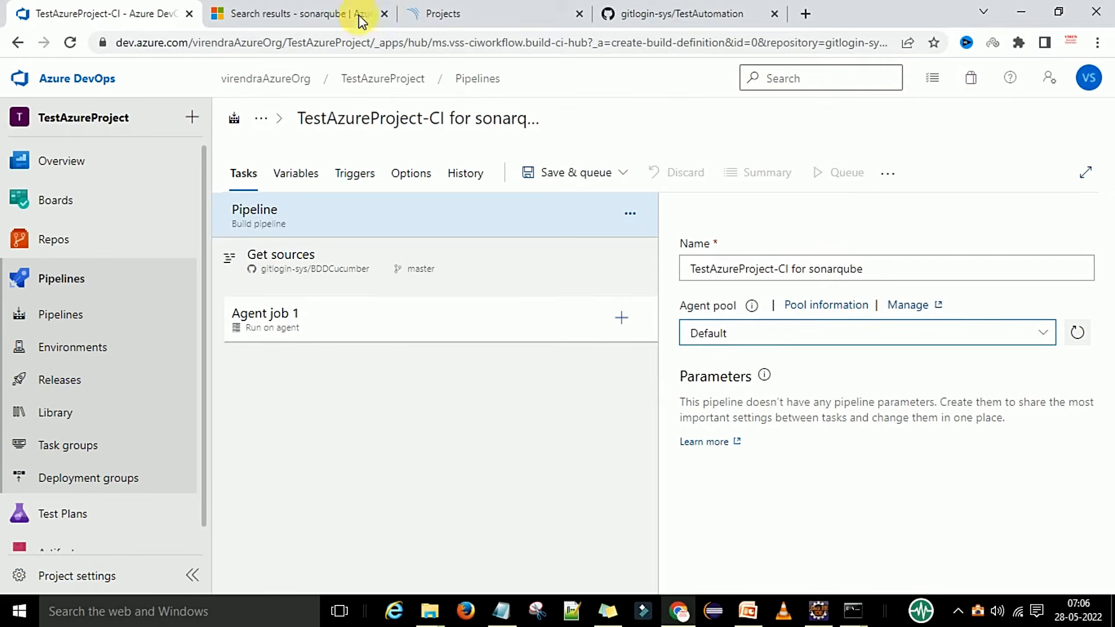
pyautogui.click(454, 17)
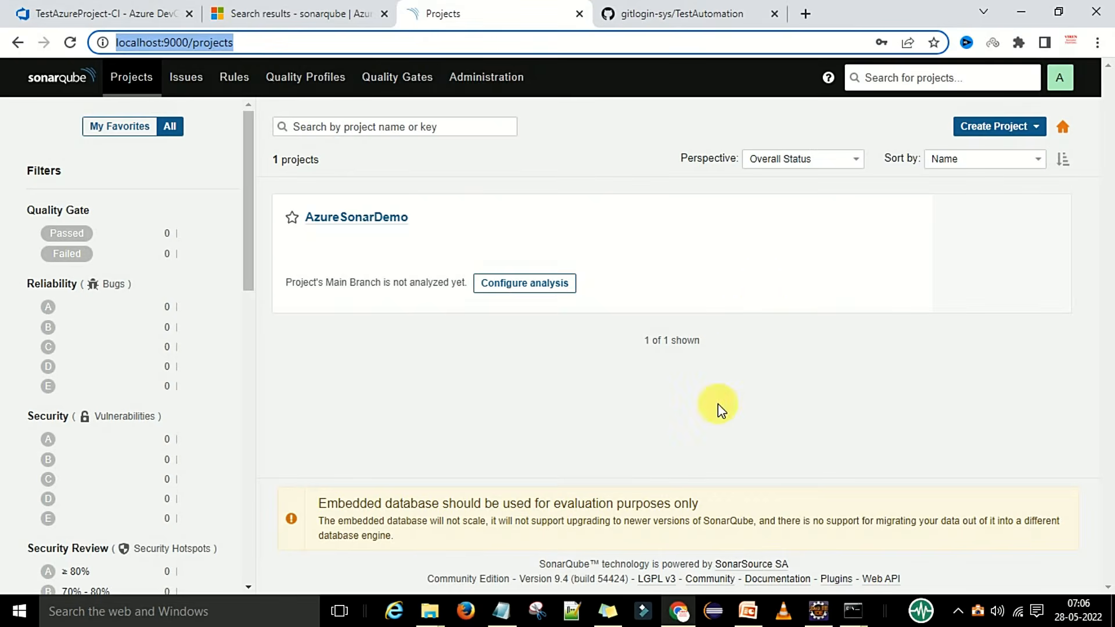
pyautogui.click(107, 15)
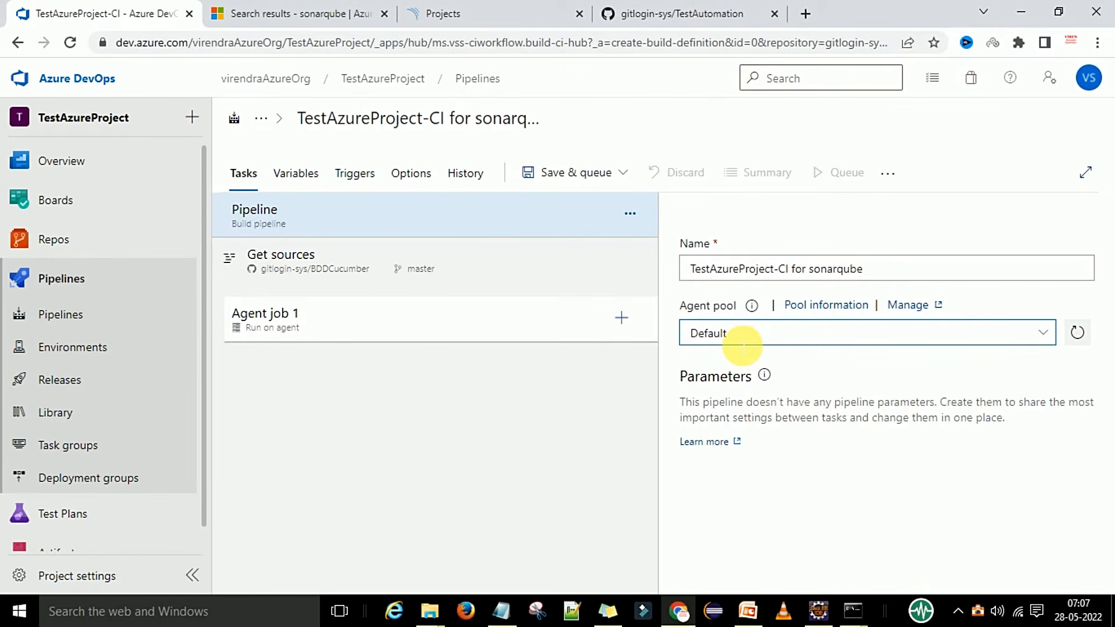
# Save the new build pipeline.
pyautogui.click(622, 173)
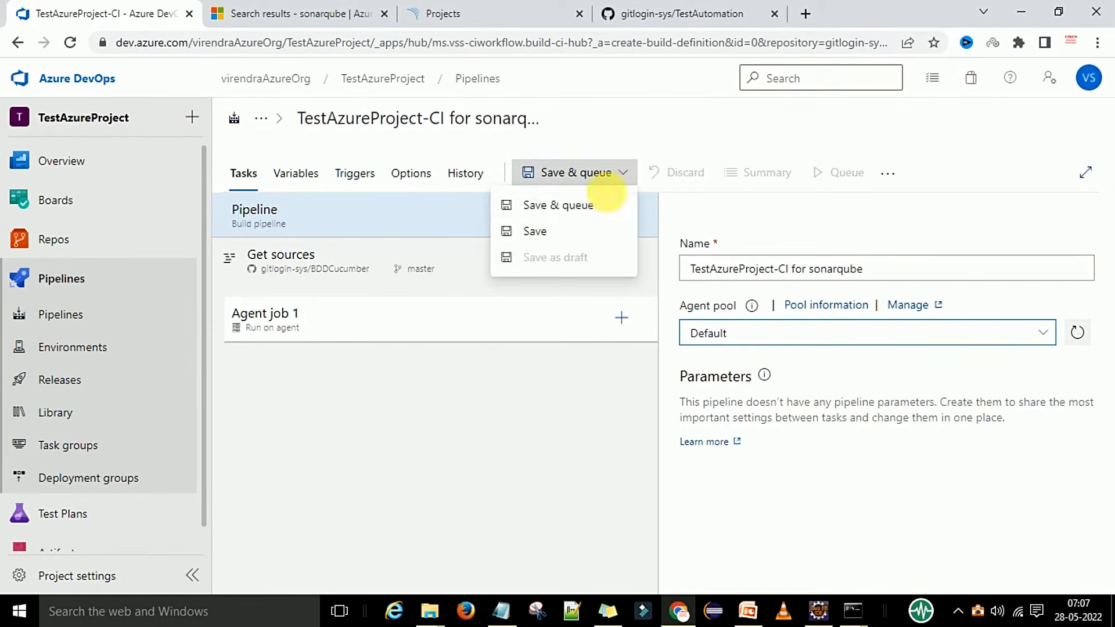
pyautogui.click(540, 232)
pyautogui.click(633, 418)
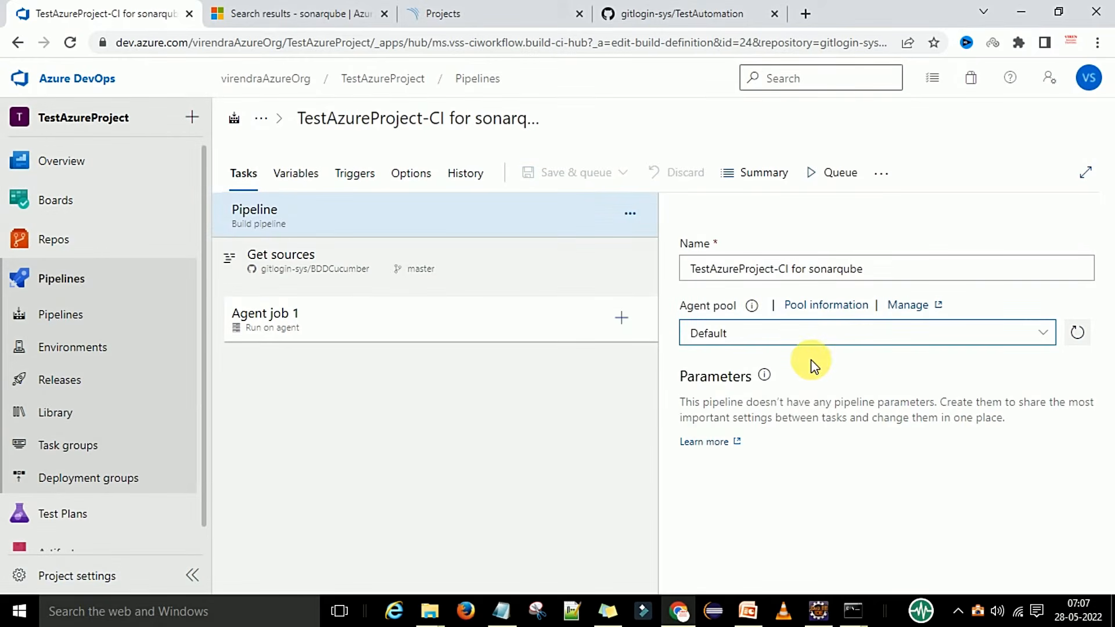
# Set the agent job to run even if a previous job has failed.
pyautogui.click(321, 269)
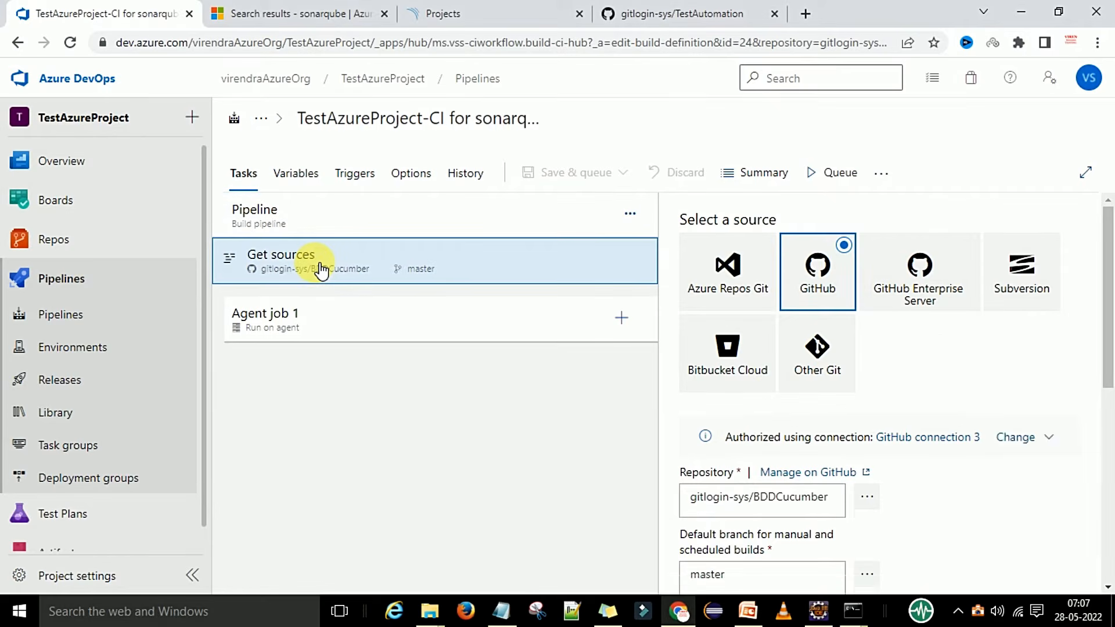
pyautogui.scroll(-4, 830, 447)
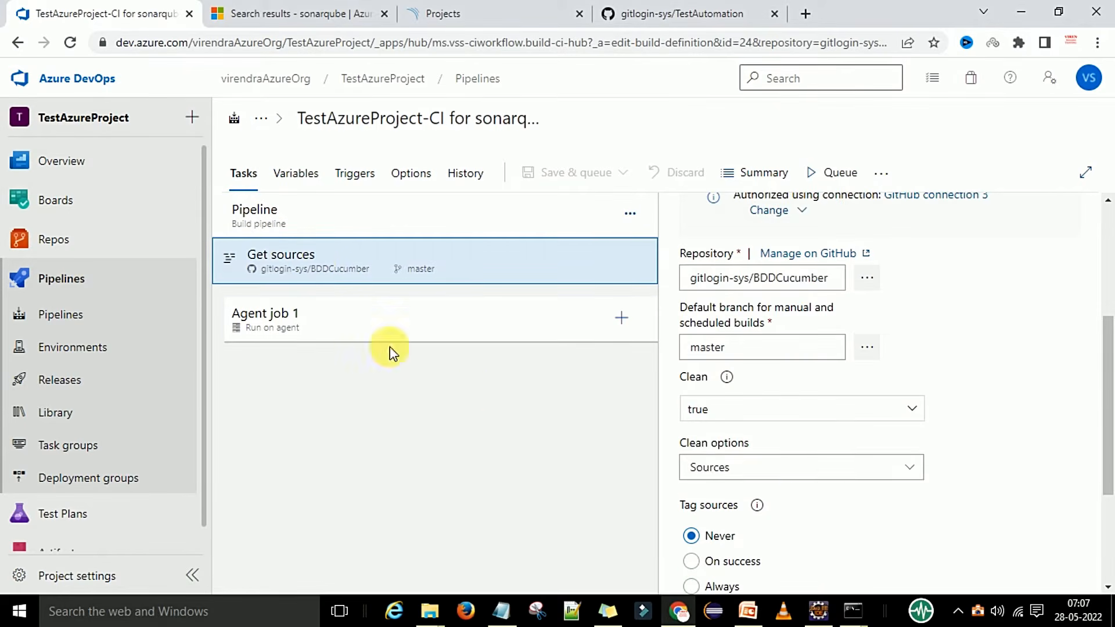
pyautogui.click(329, 328)
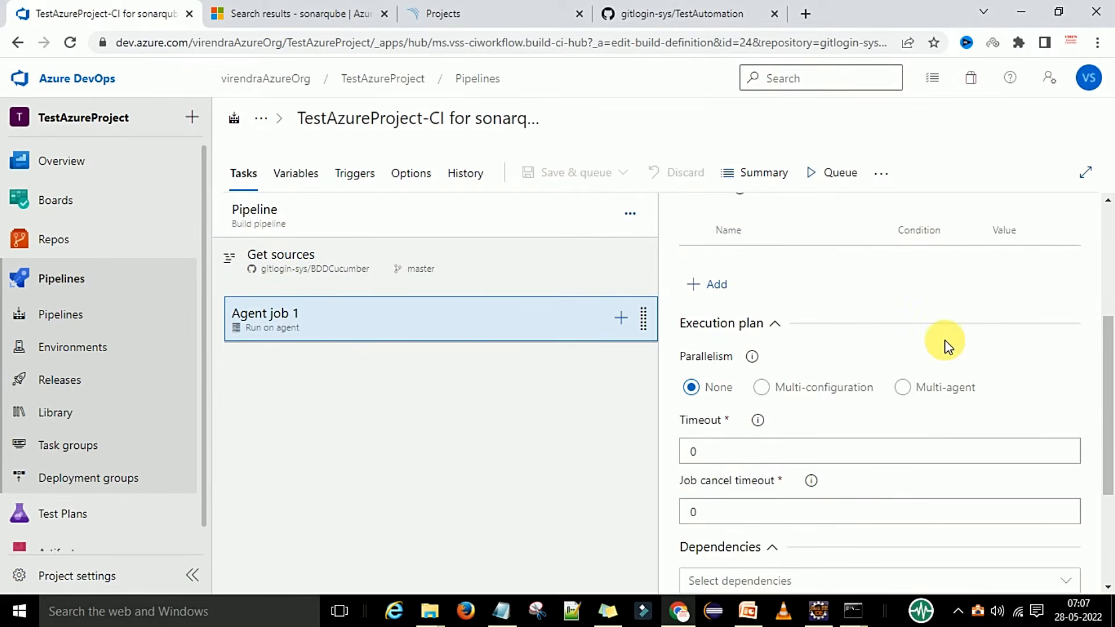
pyautogui.scroll(-2, 945, 340)
pyautogui.scroll(-3, 945, 341)
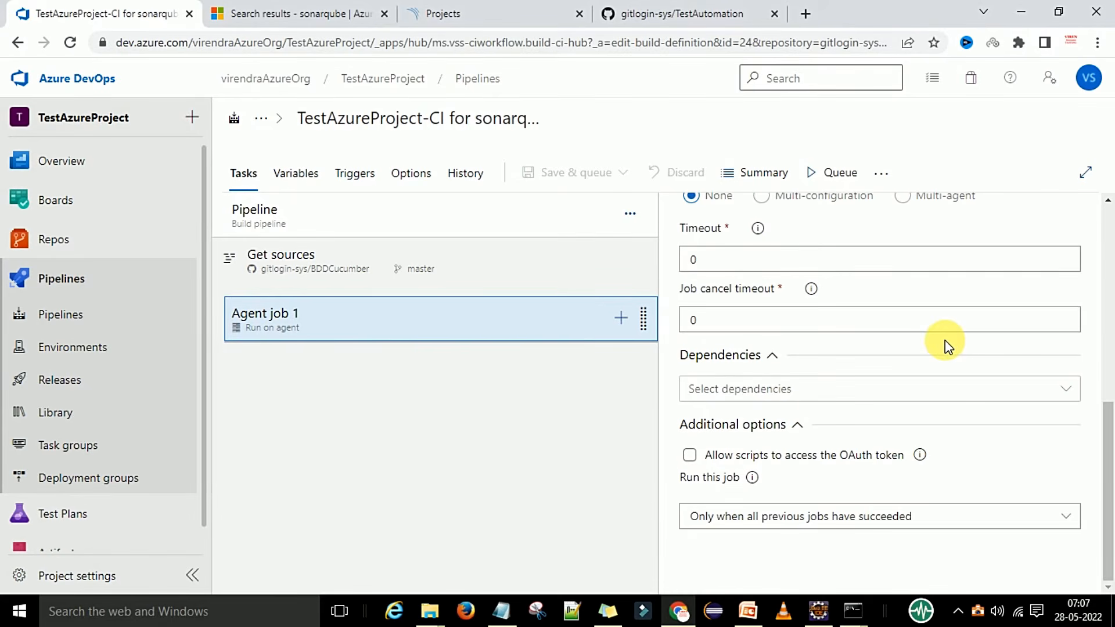
pyautogui.click(714, 519)
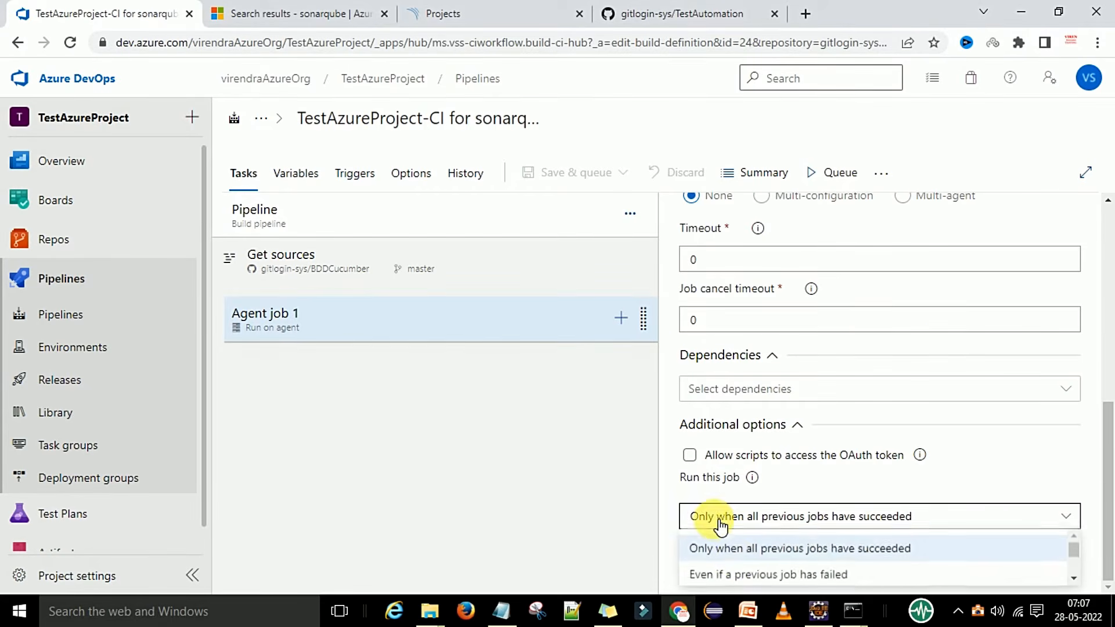
pyautogui.click(747, 578)
pyautogui.scroll(6, 871, 438)
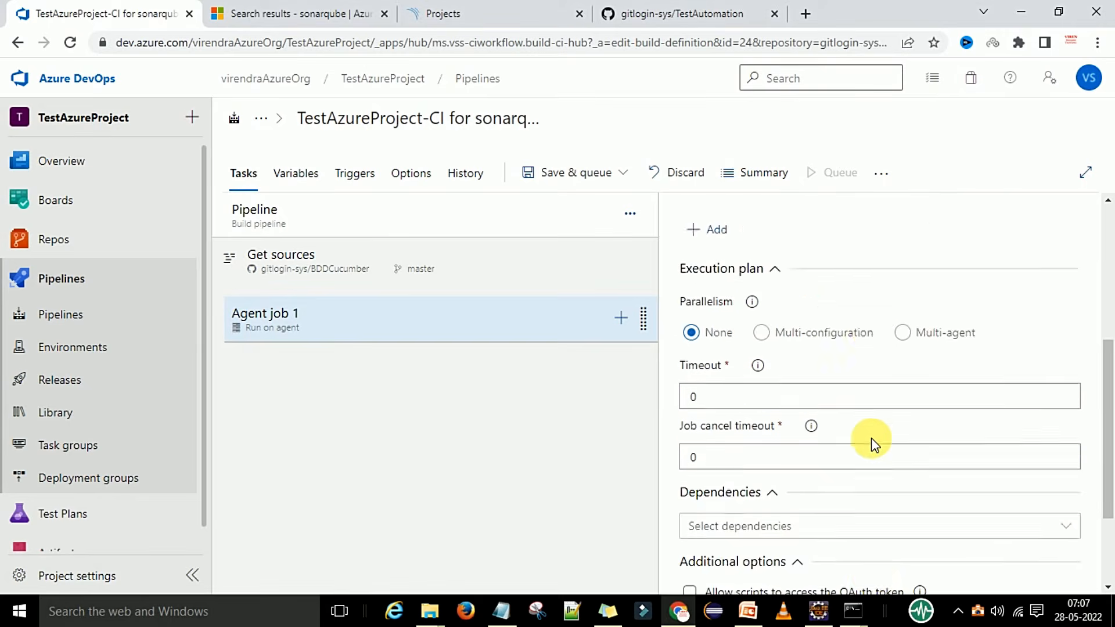
pyautogui.scroll(2, 871, 442)
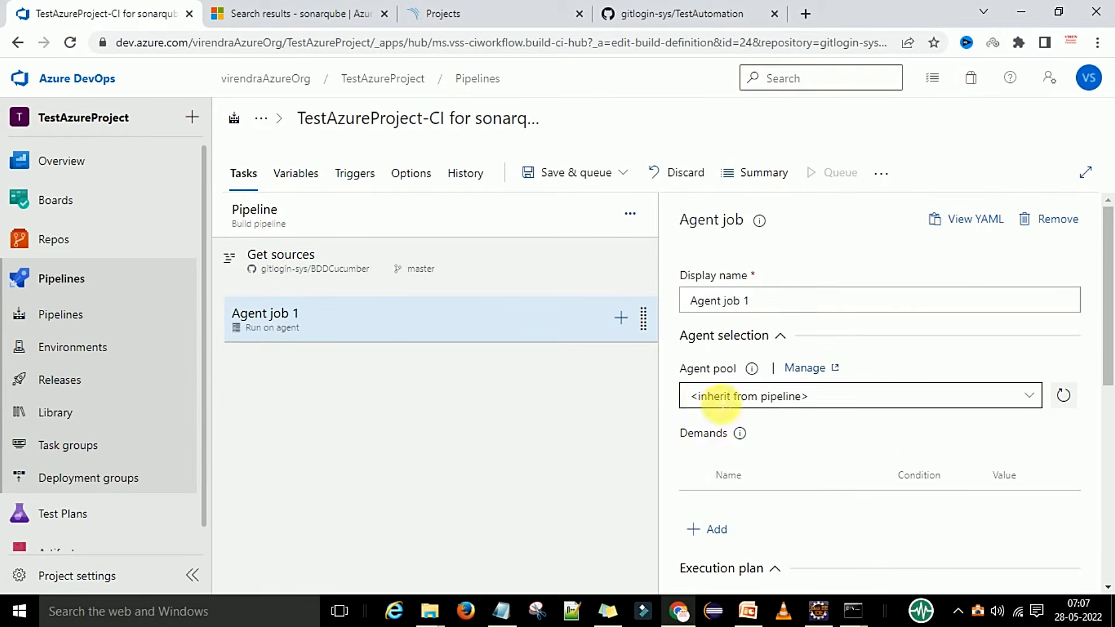
# Rename the agent job to 'Agent job for sonarqube' and save the pipeline again.
pyautogui.click(765, 306)
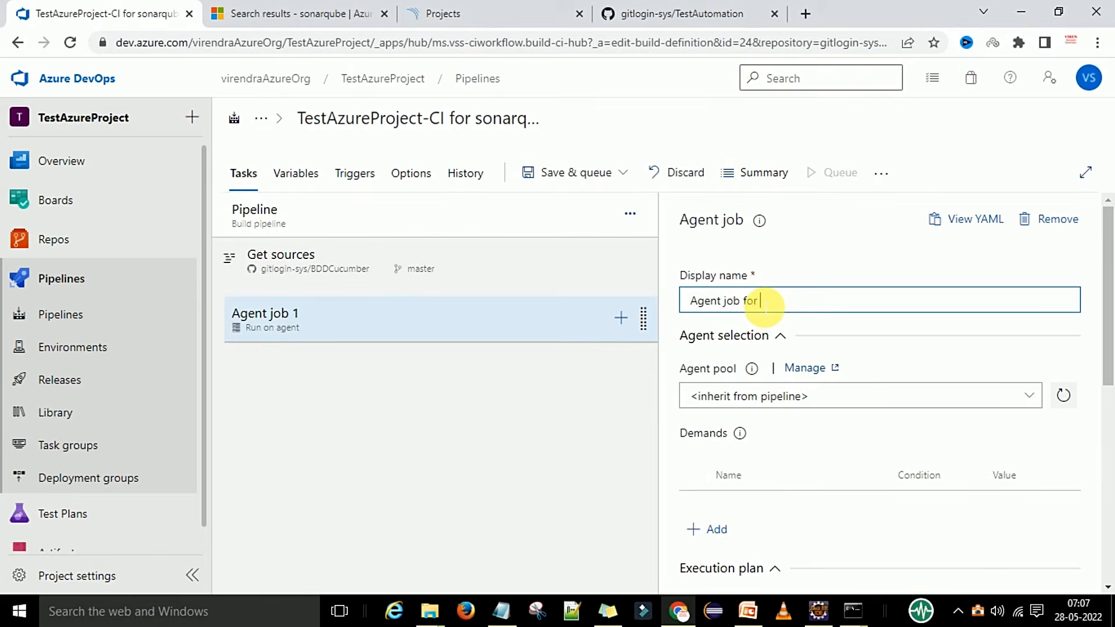
pyautogui.write('for sonarqube')
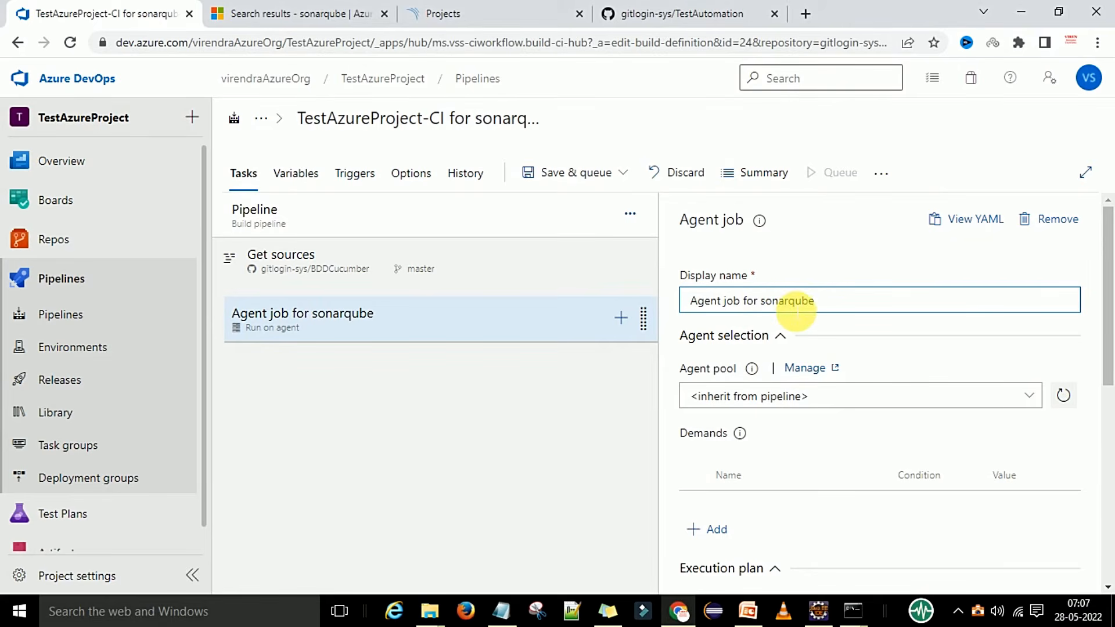
pyautogui.click(593, 173)
pyautogui.click(560, 232)
pyautogui.click(631, 393)
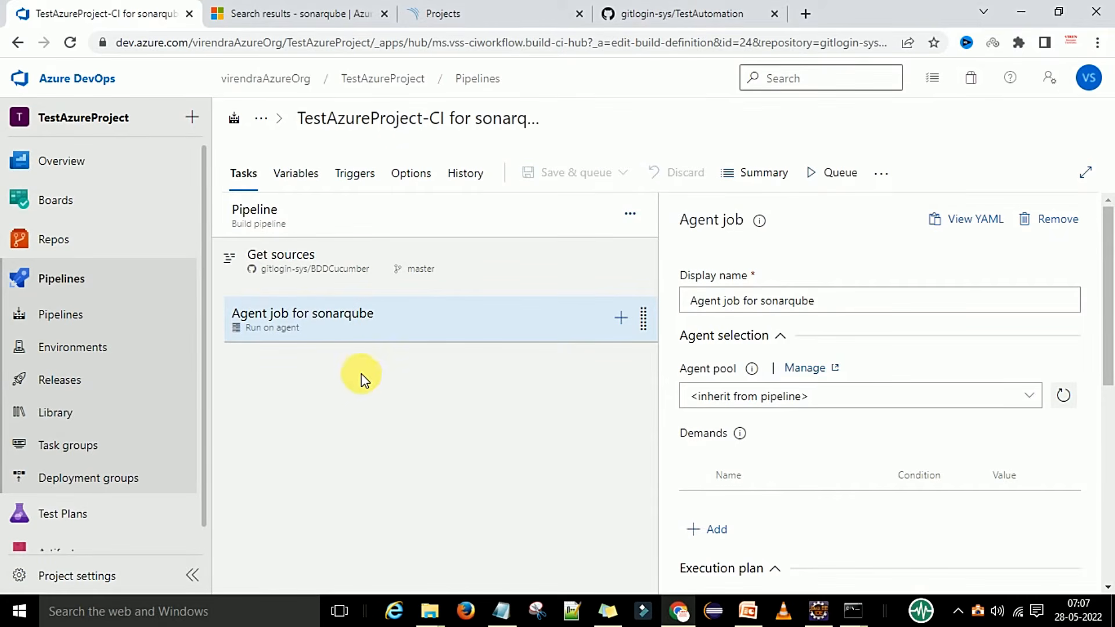
pyautogui.click(747, 611)
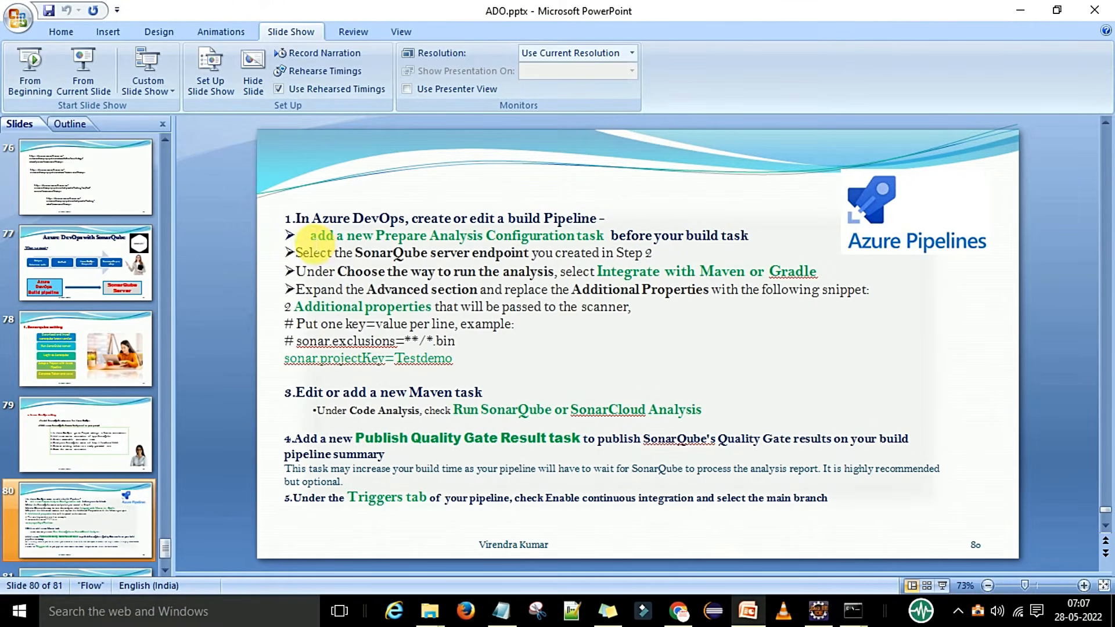
# Highlight slide 80's line about adding a Prepare Analysis Configuration task, then minimize PowerPoint.
pyautogui.moveTo(319, 238); pyautogui.dragTo(575, 236)
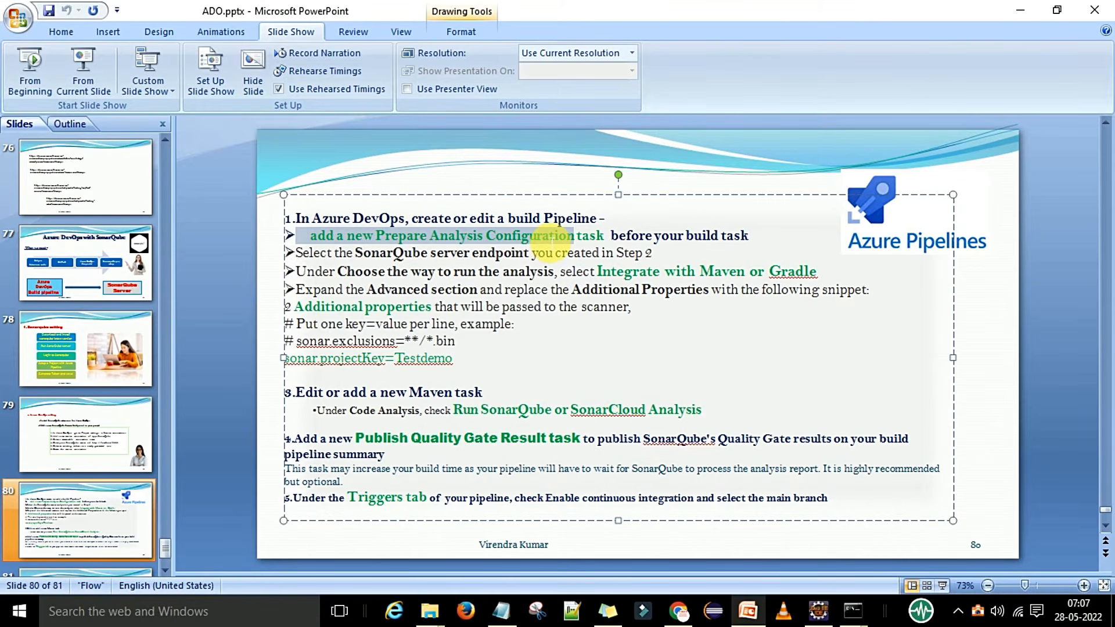
pyautogui.click(523, 235)
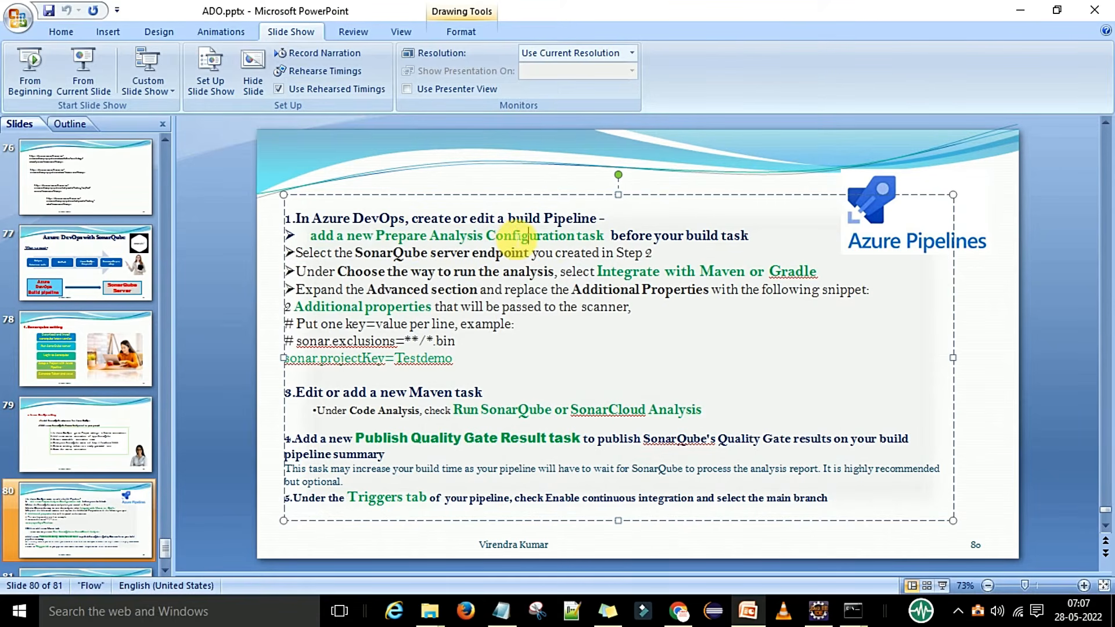
pyautogui.moveTo(377, 235); pyautogui.dragTo(549, 242)
pyautogui.hotkey('ctrl', 'c')
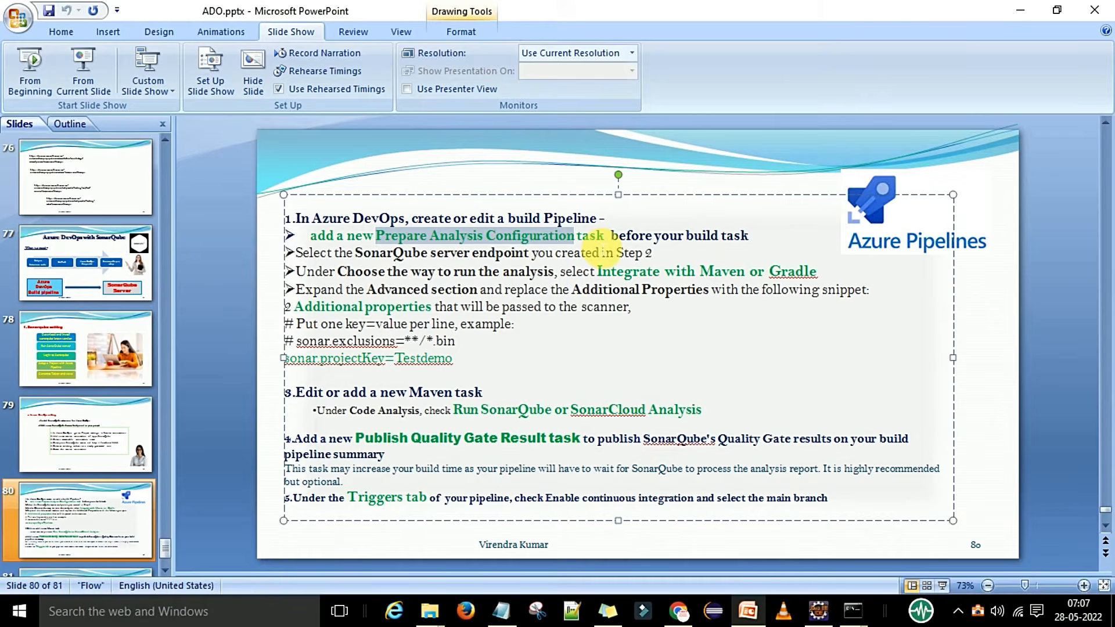
pyautogui.click(748, 615)
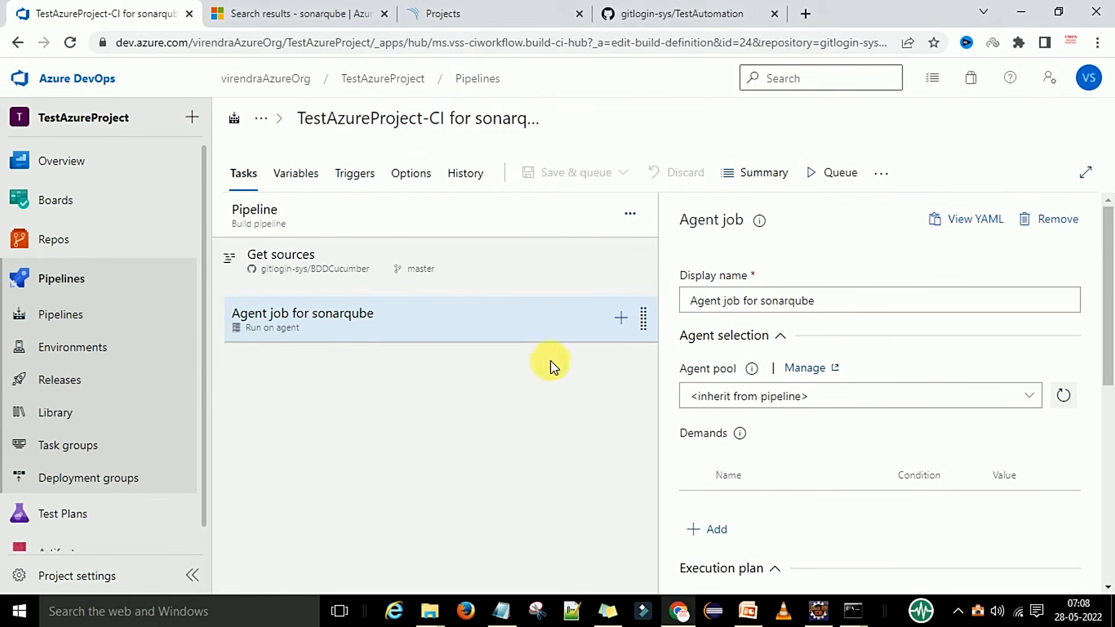
# Add the Prepare Analysis Configuration task to the agent job from the task catalogue.
pyautogui.click(621, 319)
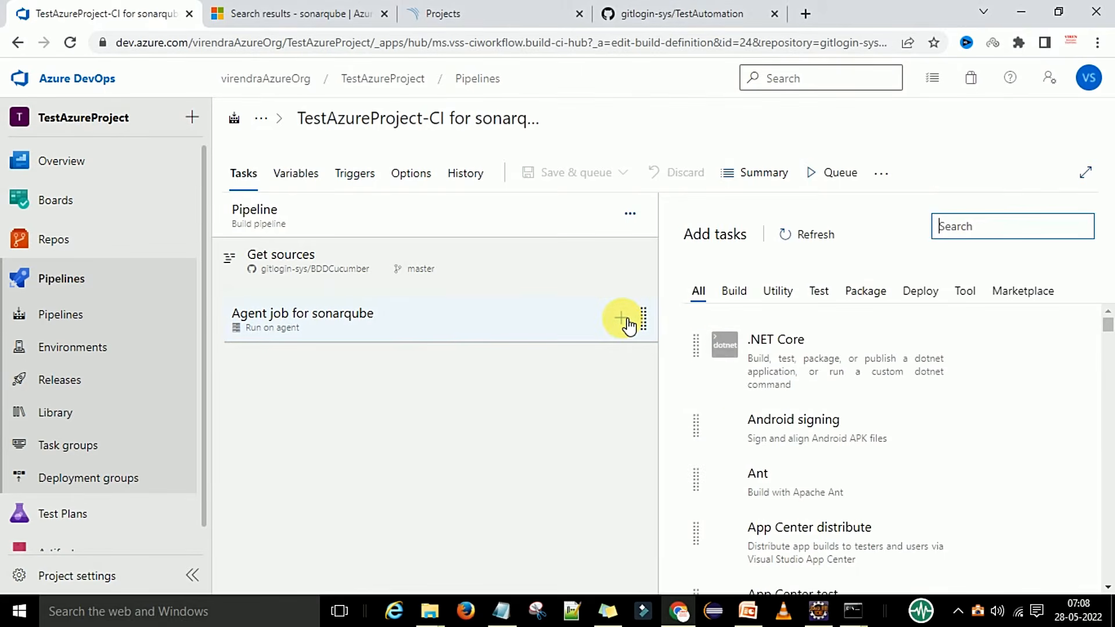
pyautogui.click(954, 228)
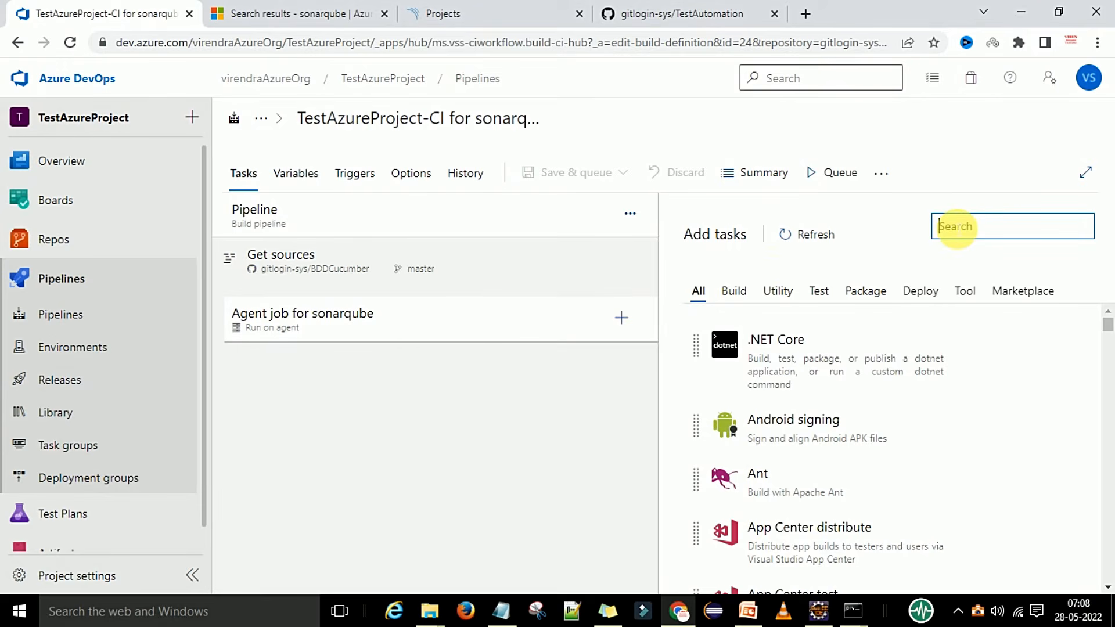
pyautogui.hotkey('ctrl', 'v')
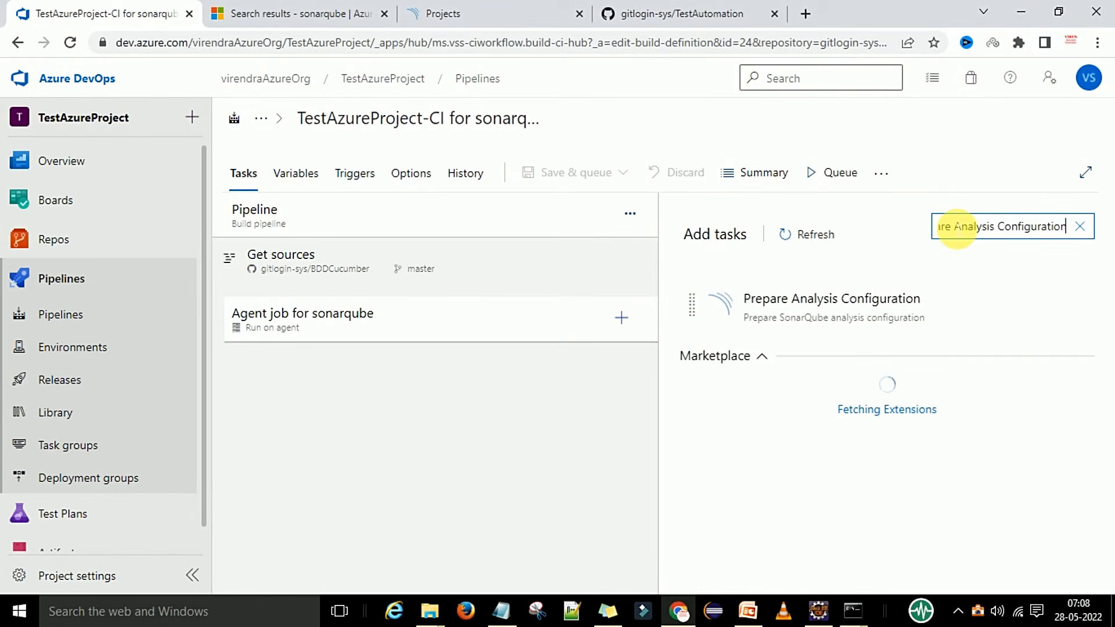
pyautogui.moveTo(780, 310)
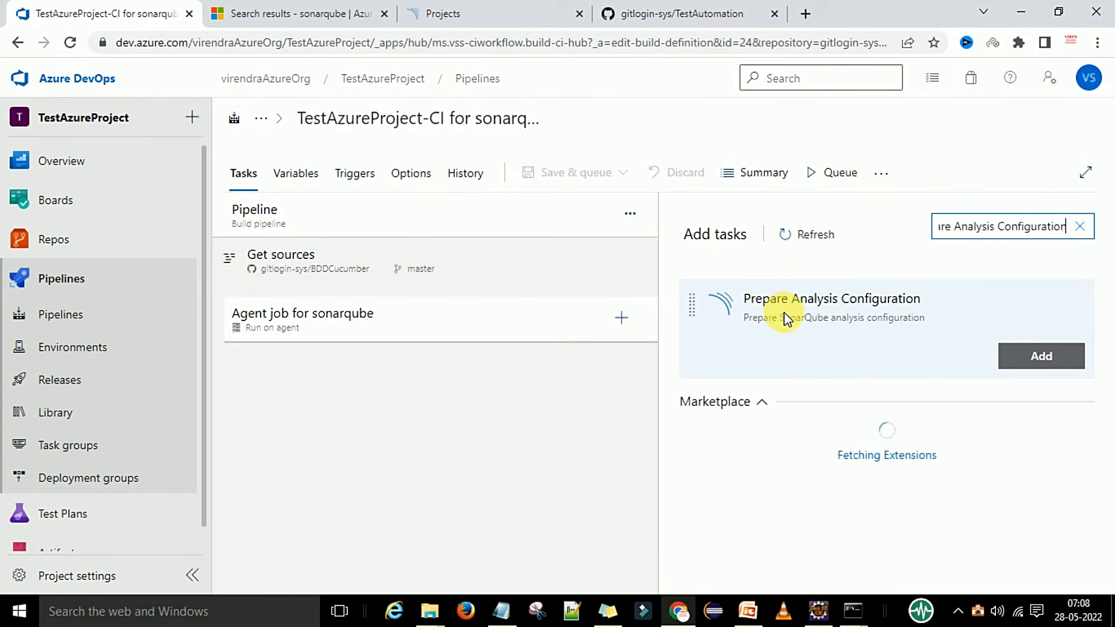
pyautogui.click(1015, 355)
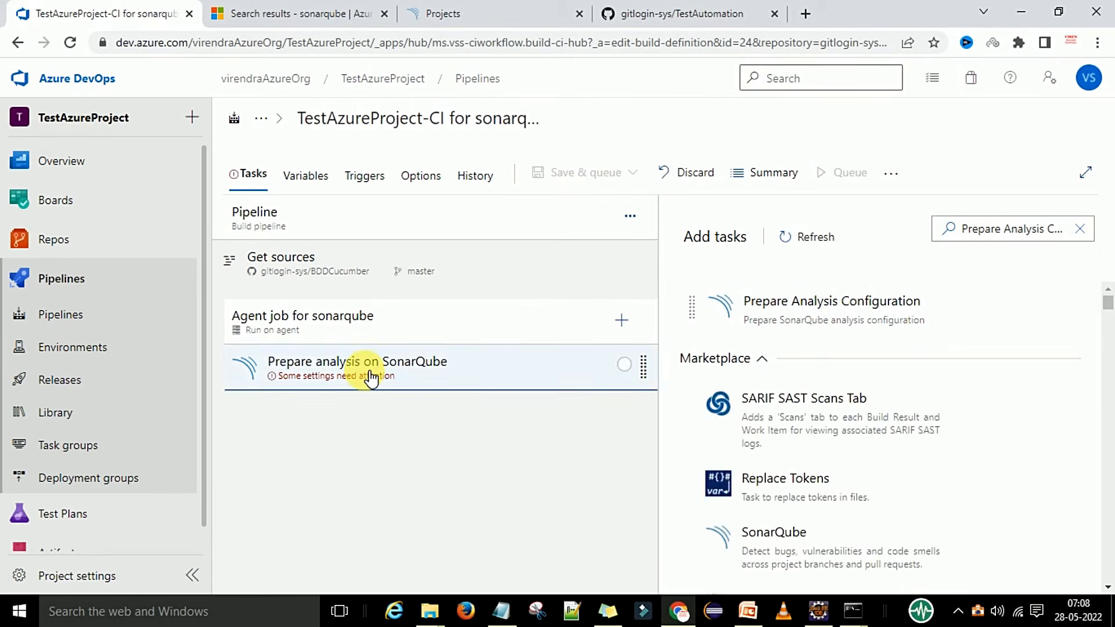
# Set the task to the AzureSonarSC endpoint with Maven or Gradle integration, exposing Additional Properties.
pyautogui.click(371, 379)
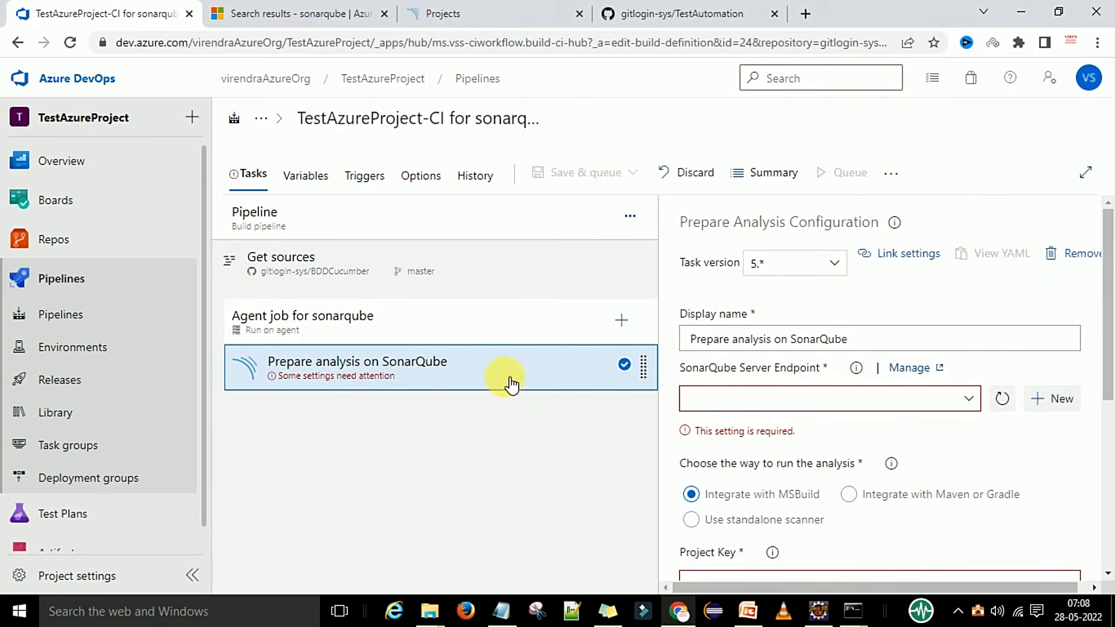
pyautogui.scroll(-1, 861, 318)
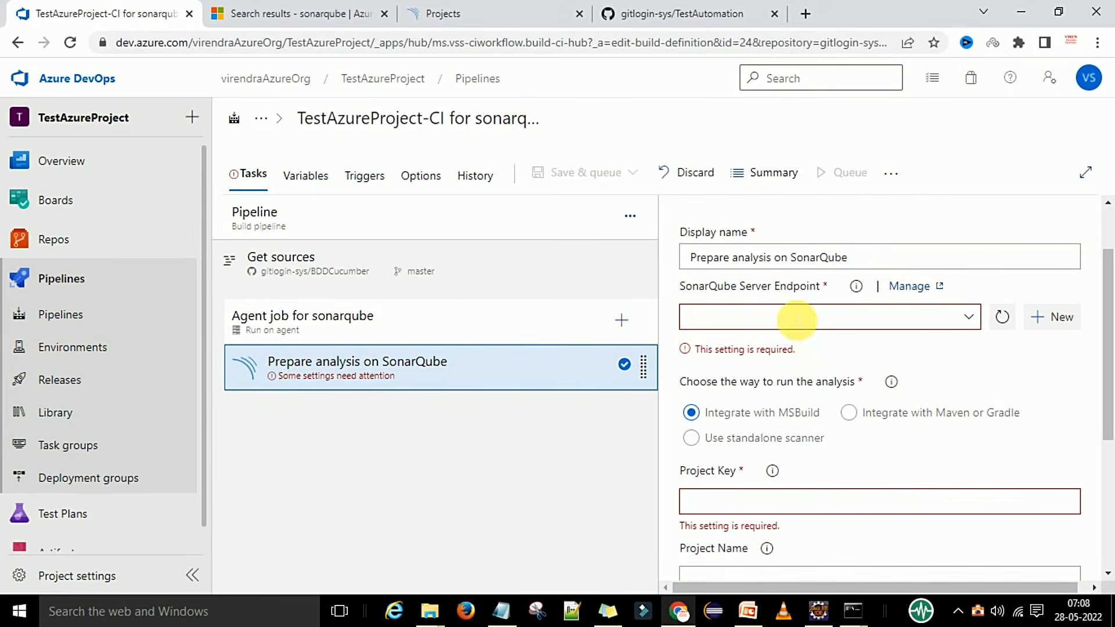
pyautogui.click(973, 316)
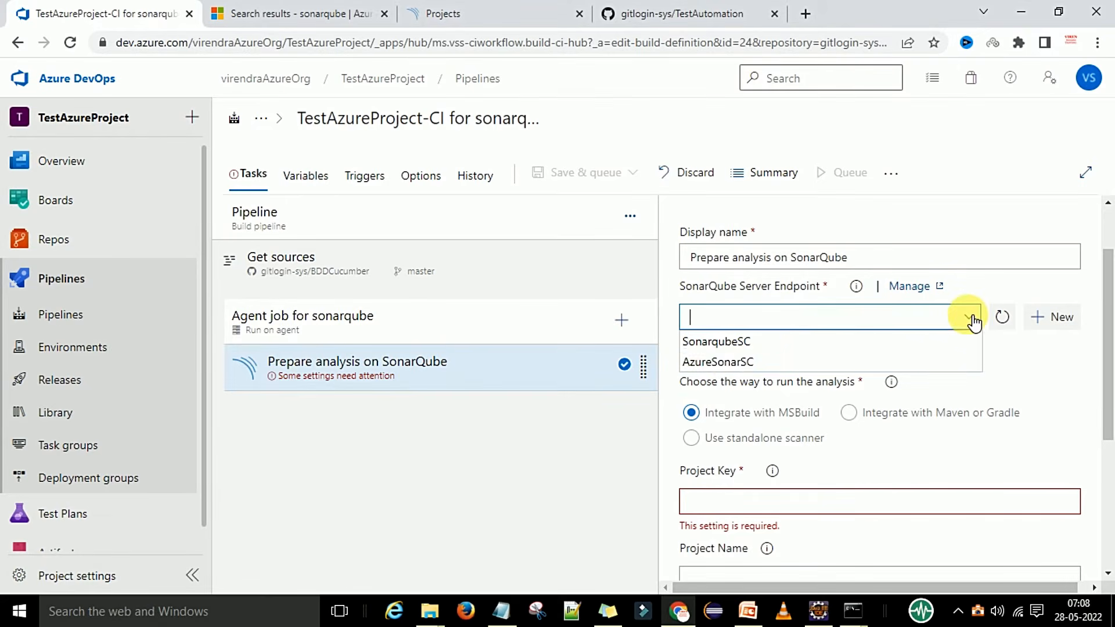
pyautogui.click(742, 363)
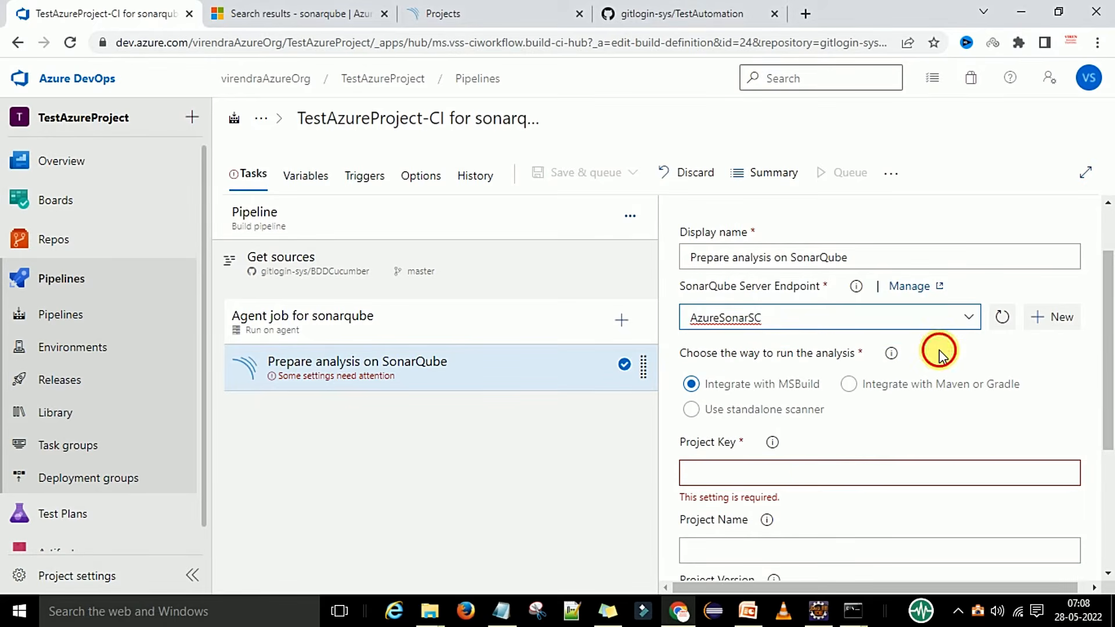
pyautogui.scroll(-1, 939, 349)
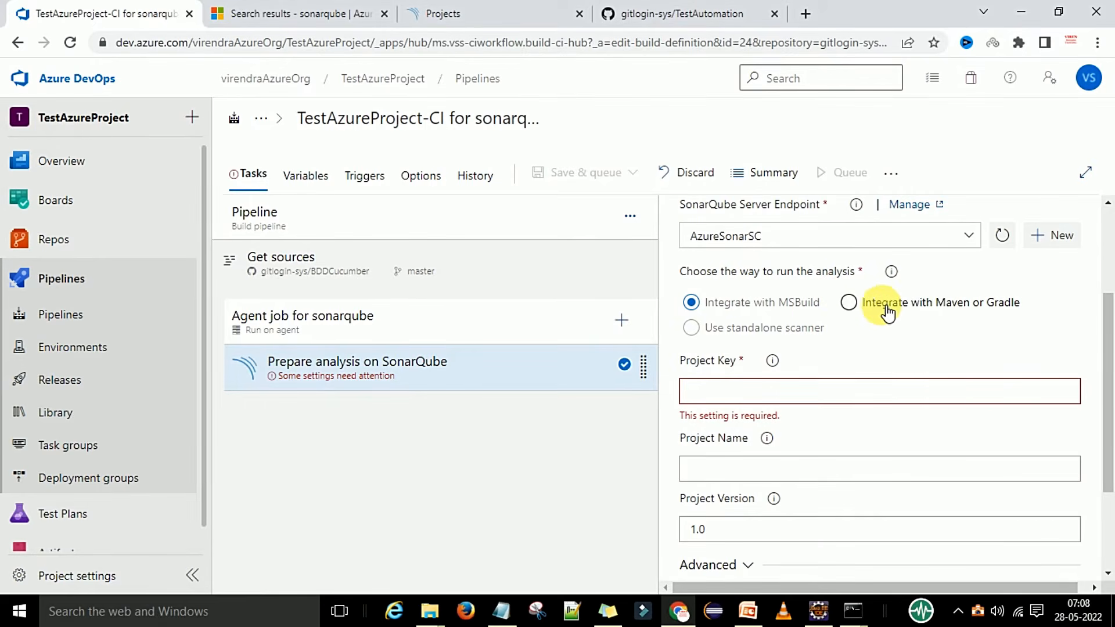
pyautogui.click(849, 302)
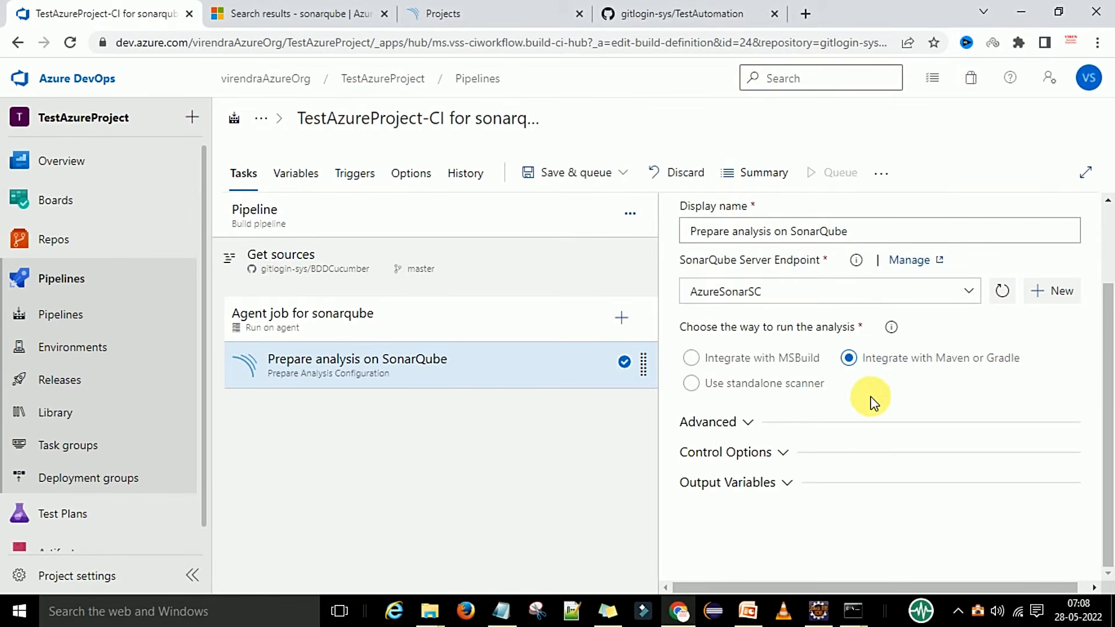
pyautogui.click(755, 429)
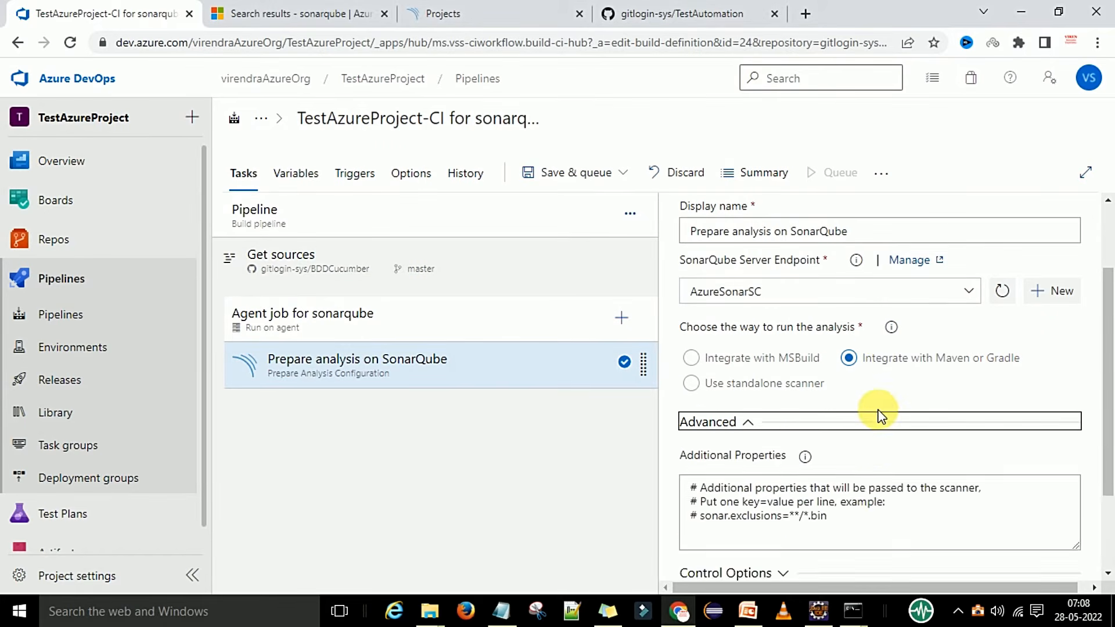
pyautogui.scroll(-2, 878, 412)
pyautogui.click(830, 400)
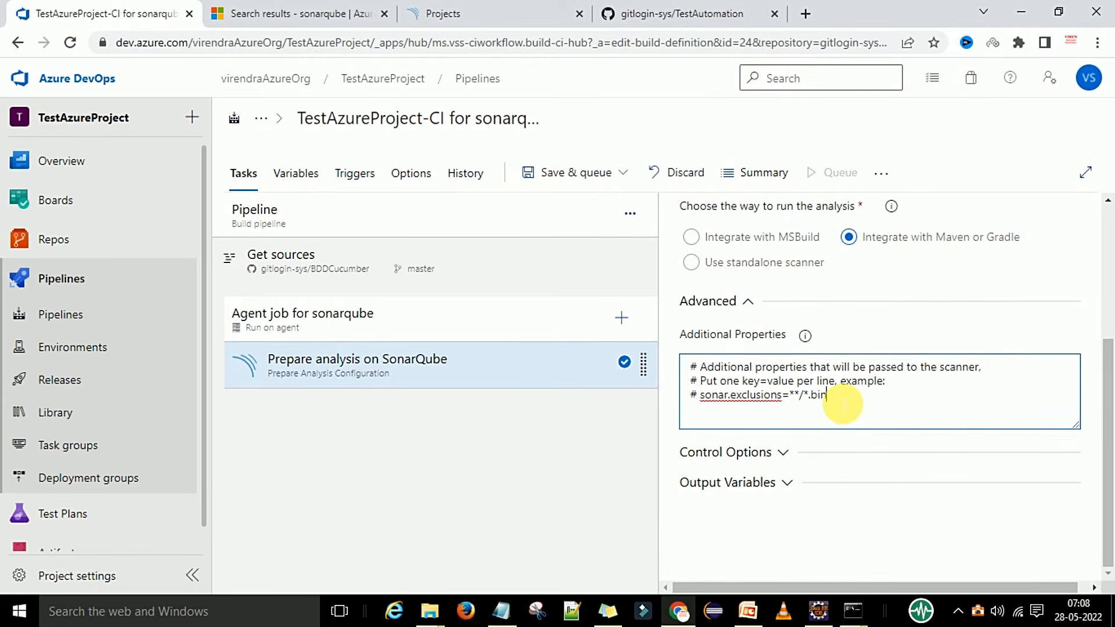
# Copy the sonar.projectKey=Testdemo line from slide 80 and start a new line in Additional Properties.
pyautogui.click(747, 611)
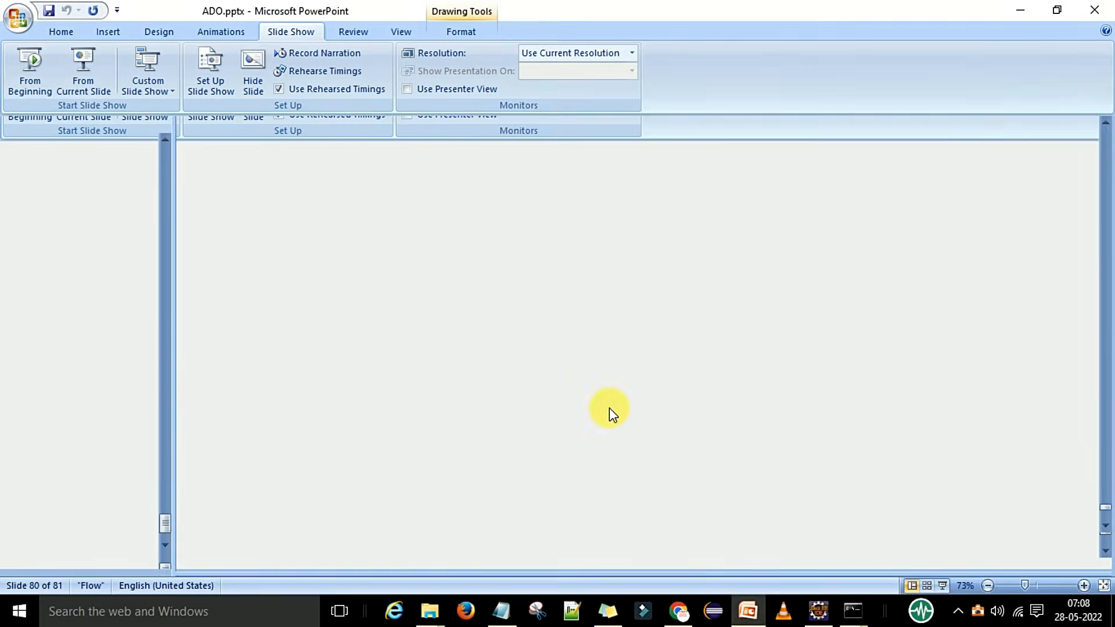
pyautogui.click(575, 365)
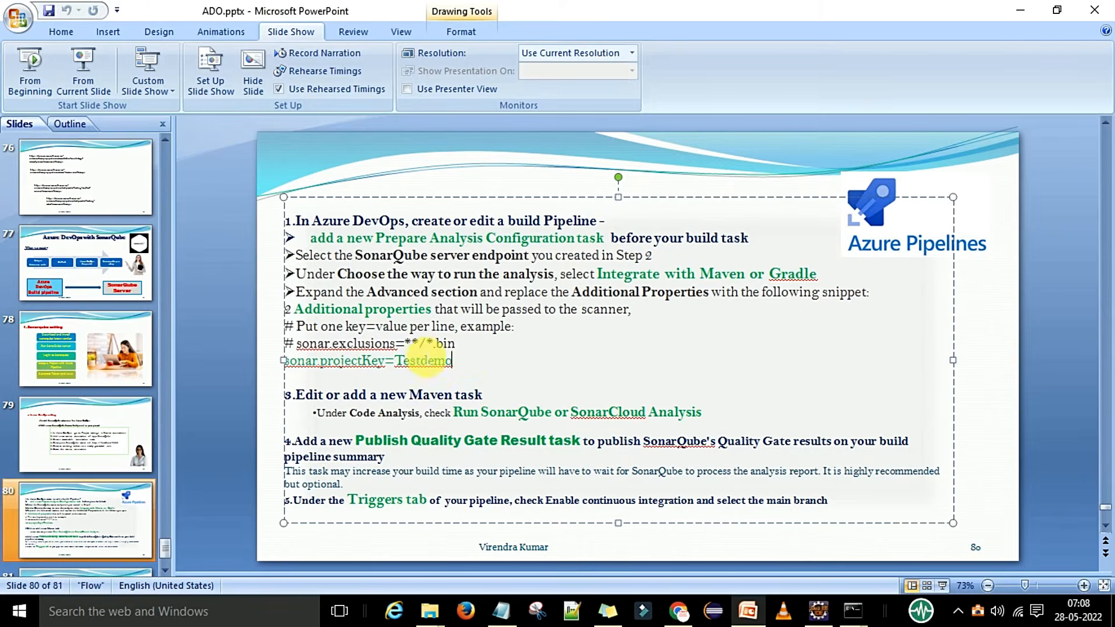
pyautogui.moveTo(456, 361); pyautogui.dragTo(285, 363)
pyautogui.hotkey('ctrl', 'c')
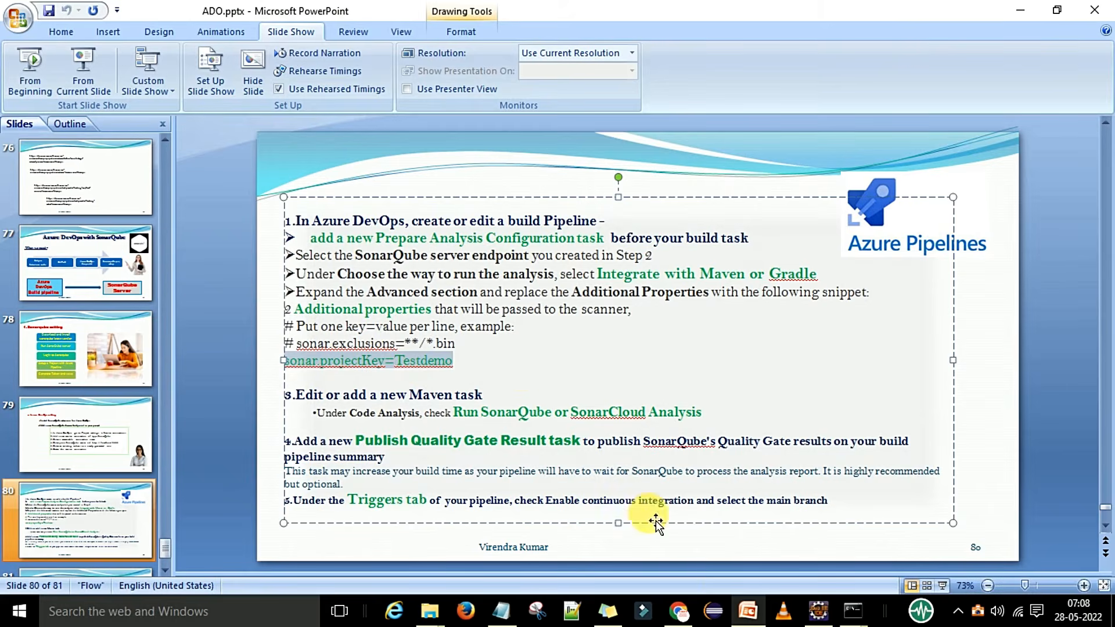
pyautogui.click(678, 610)
pyautogui.click(735, 422)
pyautogui.click(736, 421)
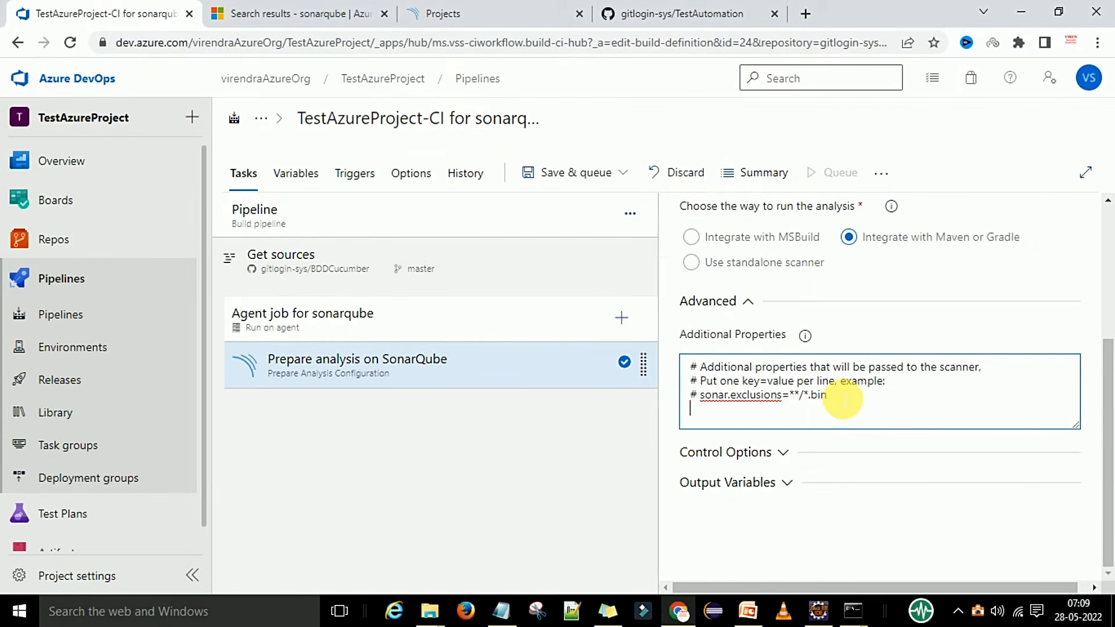
# Paste the project key into Additional Properties, editing it to sonar.projectKey=TestSonarDemo.
pyautogui.hotkey('ctrl', 'v')
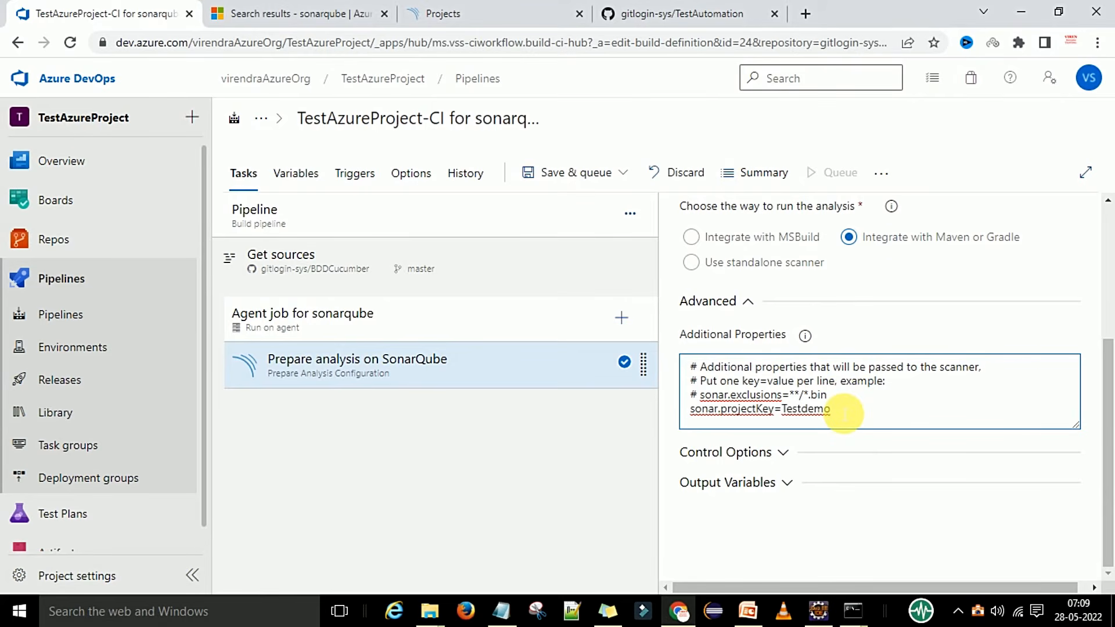
pyautogui.press('BackSpace')
pyautogui.press('BackSpace')
pyautogui.press('BackSpace')
pyautogui.write('SonarD')
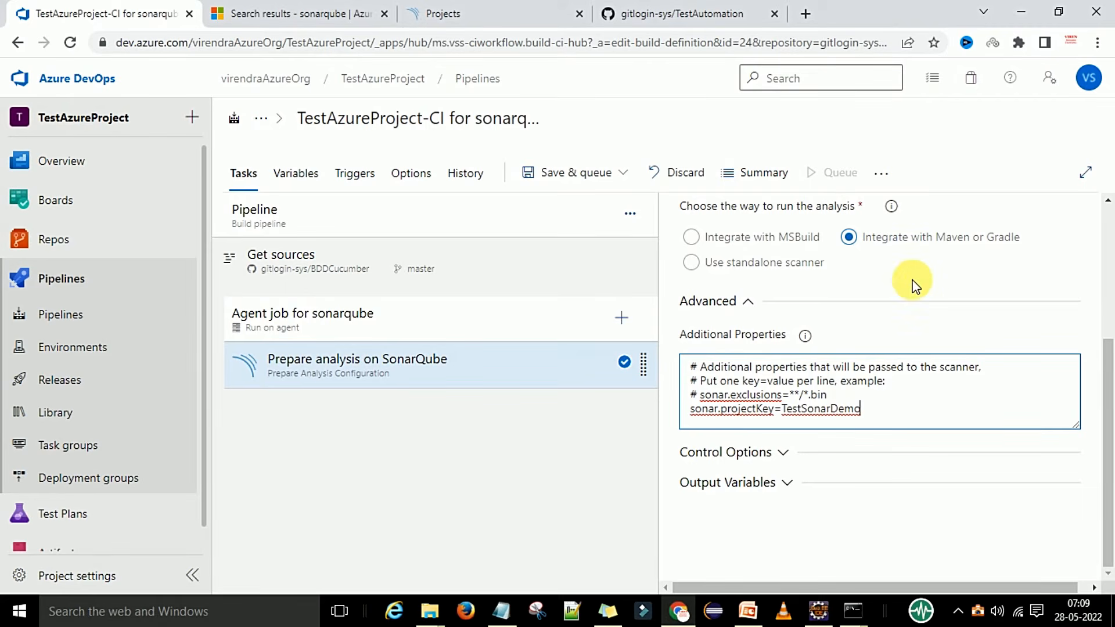
# Save the build pipeline with the configured SonarQube task.
pyautogui.click(620, 171)
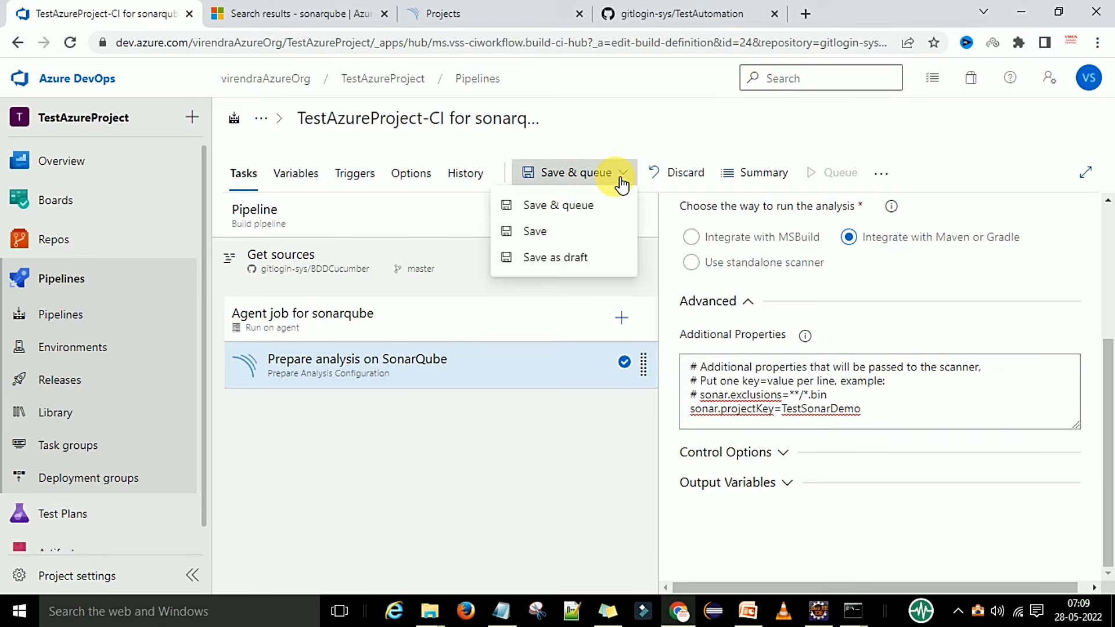
pyautogui.click(550, 230)
pyautogui.click(632, 393)
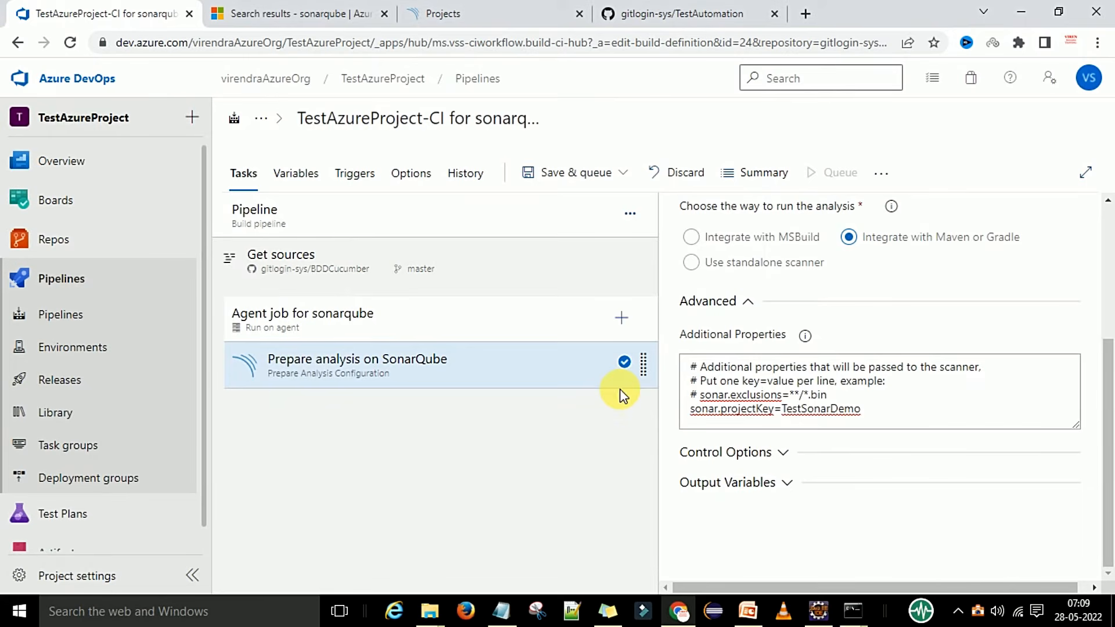
# Review the Maven task steps on PowerPoint slide 80, then return to the pipeline editor.
pyautogui.click(747, 611)
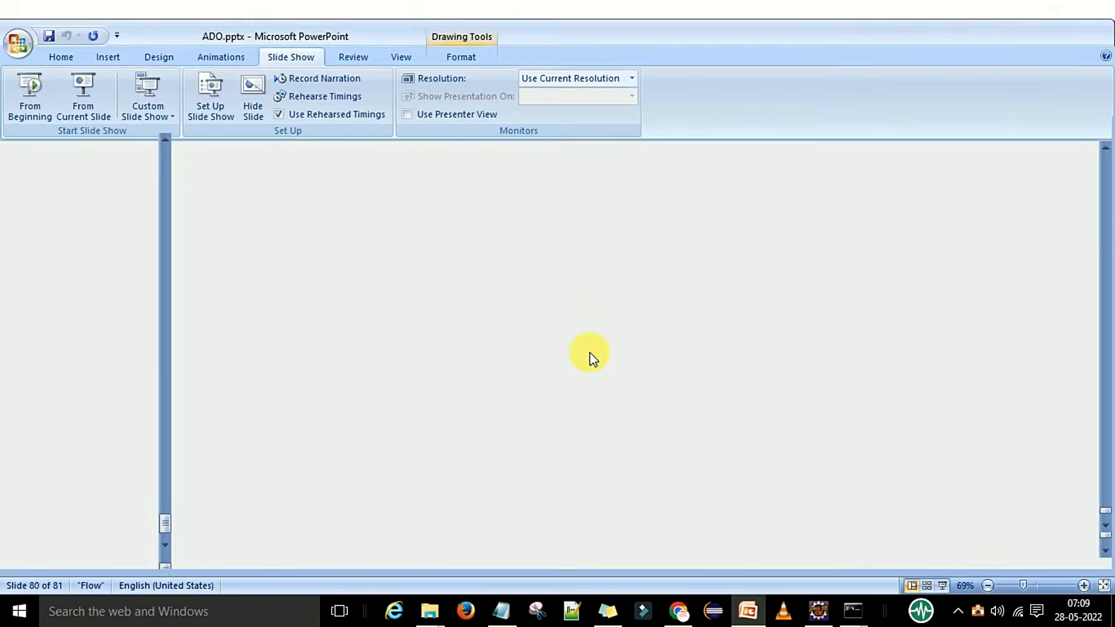
pyautogui.click(522, 366)
pyautogui.scroll(-1, 552, 366)
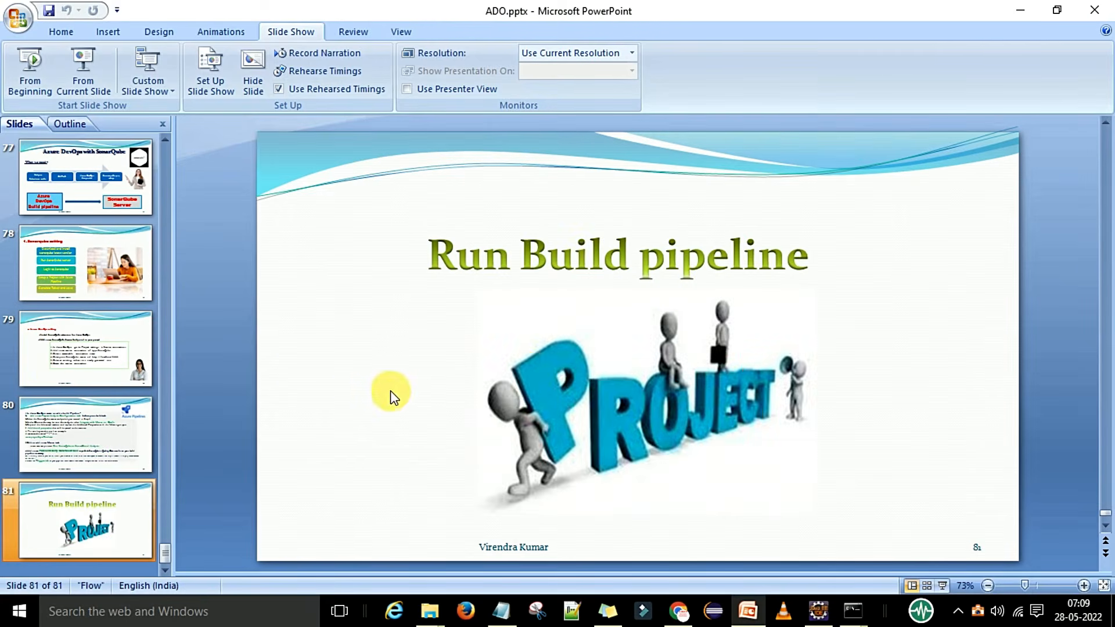
pyautogui.scroll(1, 391, 393)
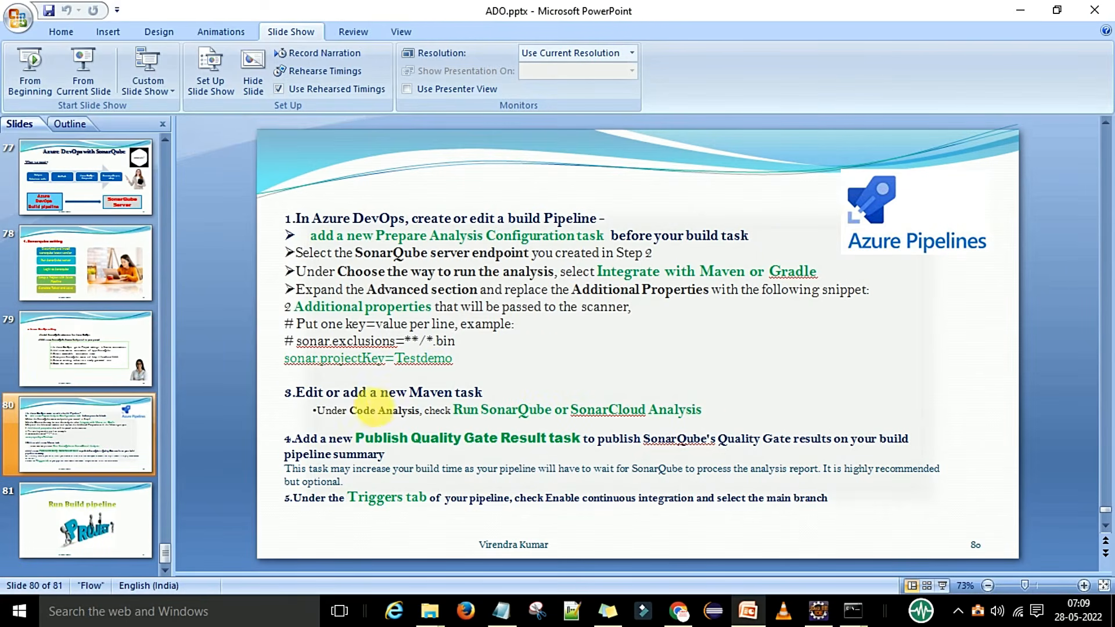
pyautogui.hotkey('alt', 'Tab')
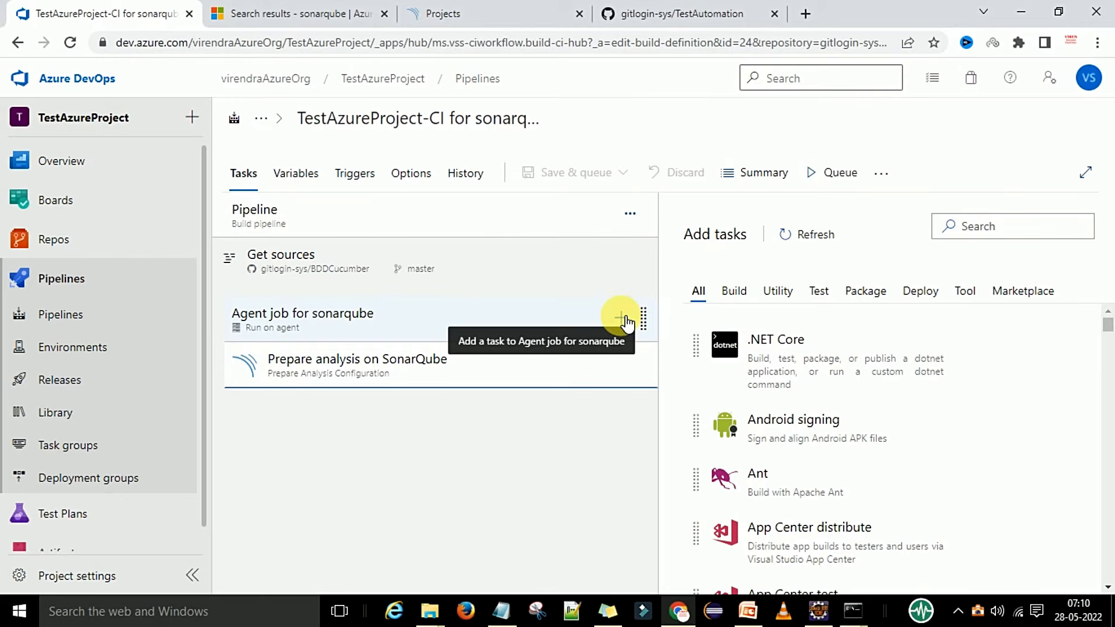
# Search the task catalogue for 'Maven', add the Maven task, and open the new Maven pom.xml task.
pyautogui.click(971, 229)
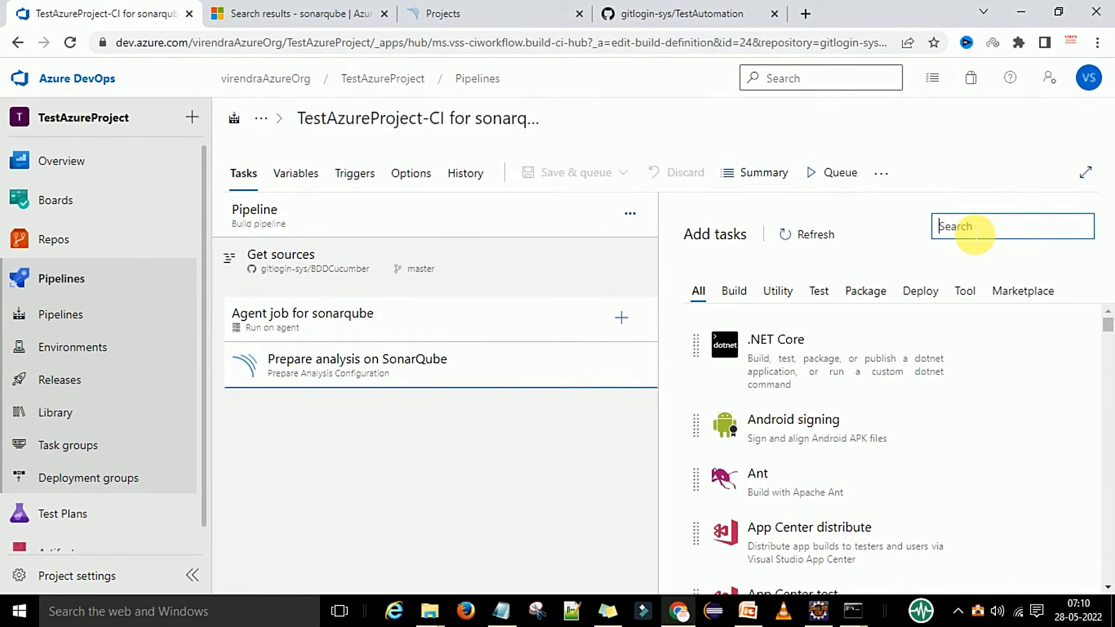
pyautogui.write('Maven')
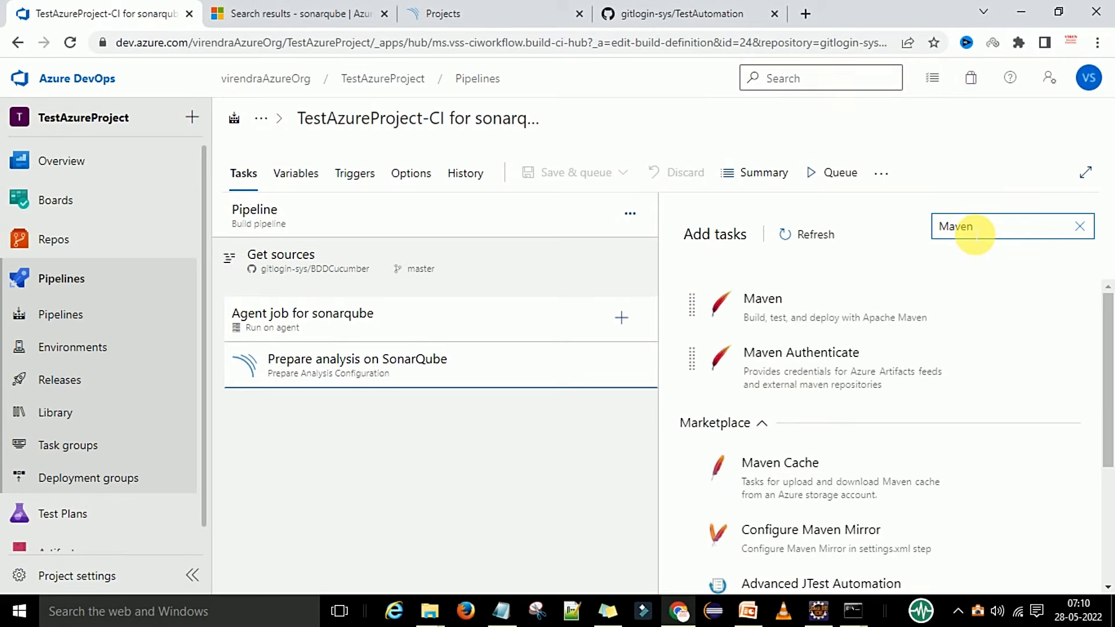
pyautogui.moveTo(864, 321)
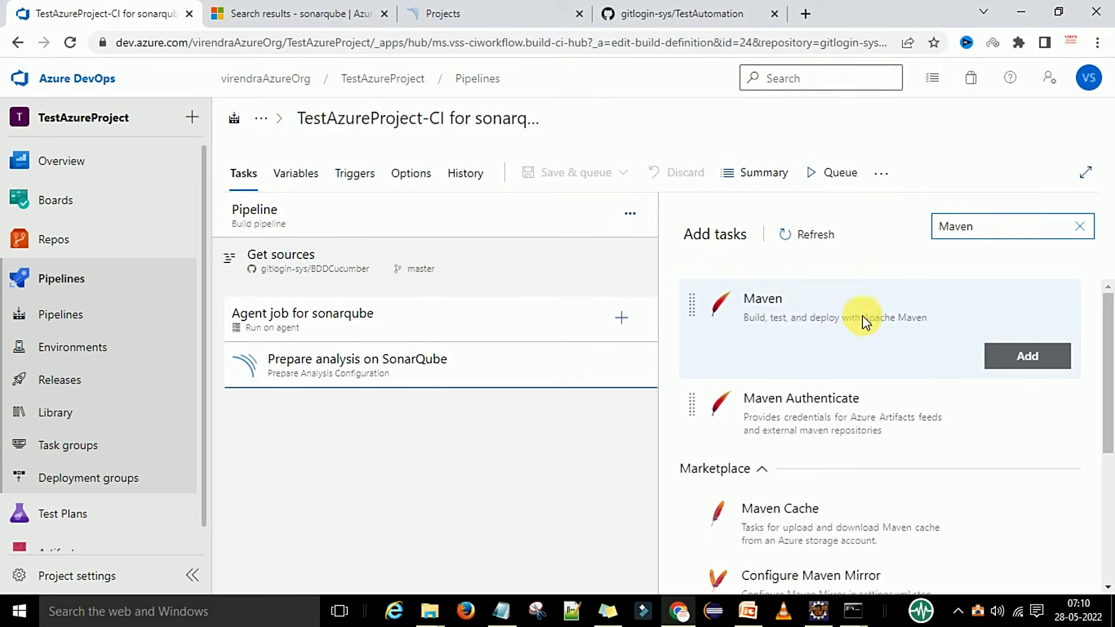
pyautogui.click(1029, 363)
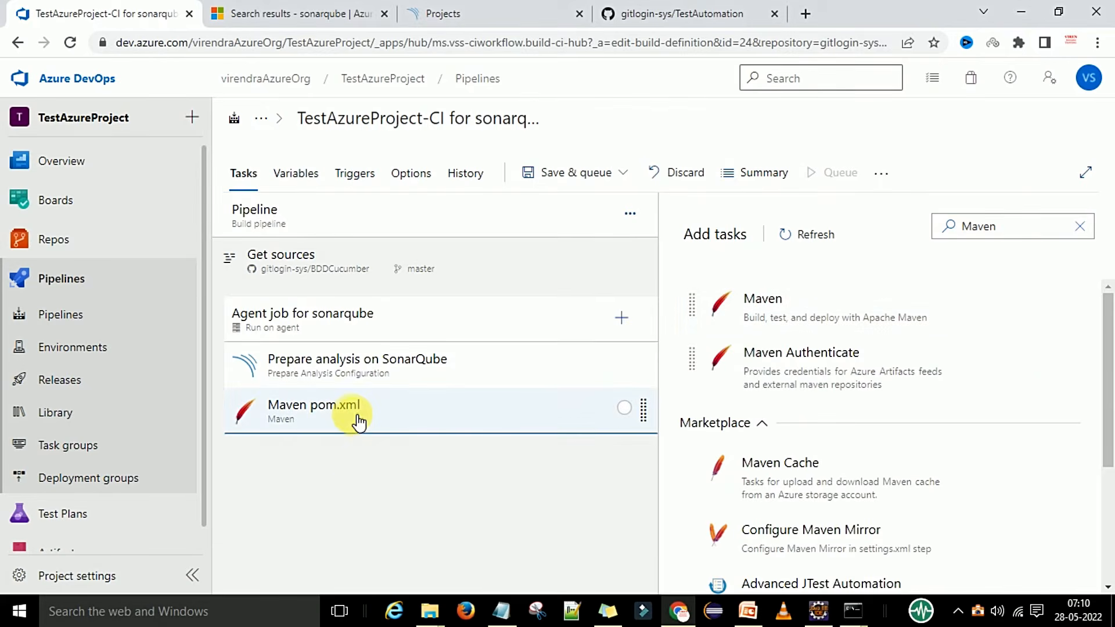
pyautogui.click(356, 418)
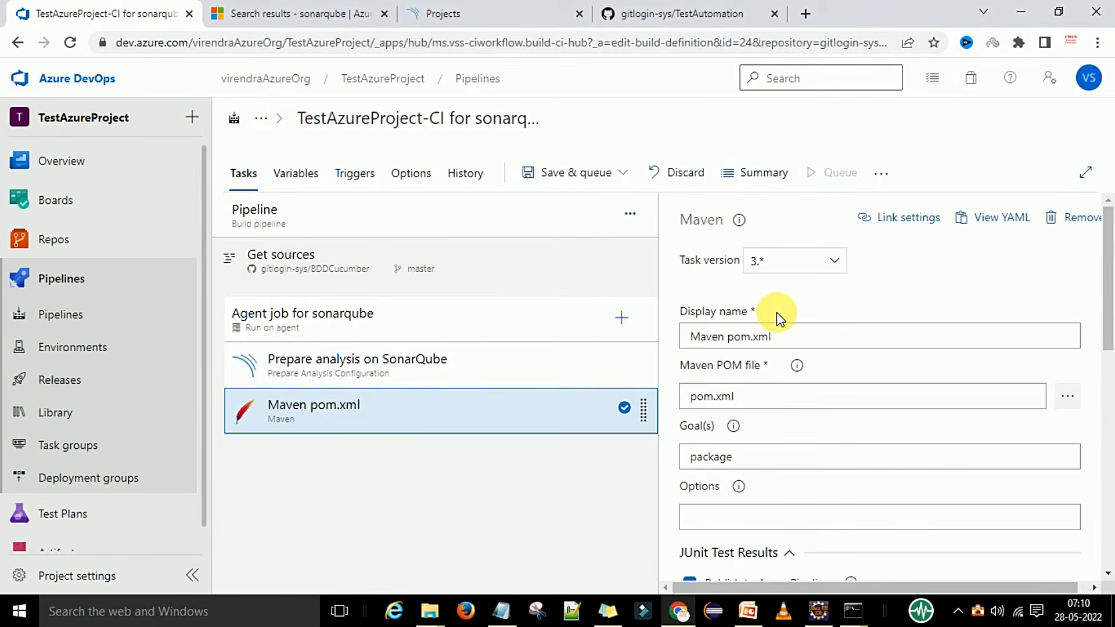
# Set the Maven task's code coverage tool to JaCoCo.
pyautogui.click(778, 337)
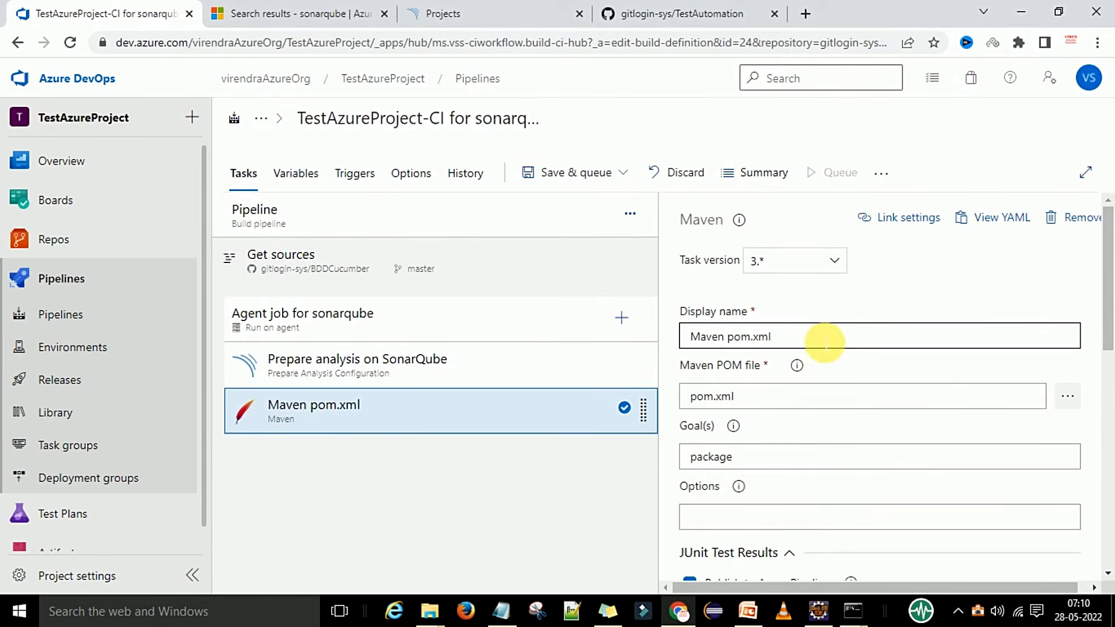
pyautogui.scroll(-2, 830, 343)
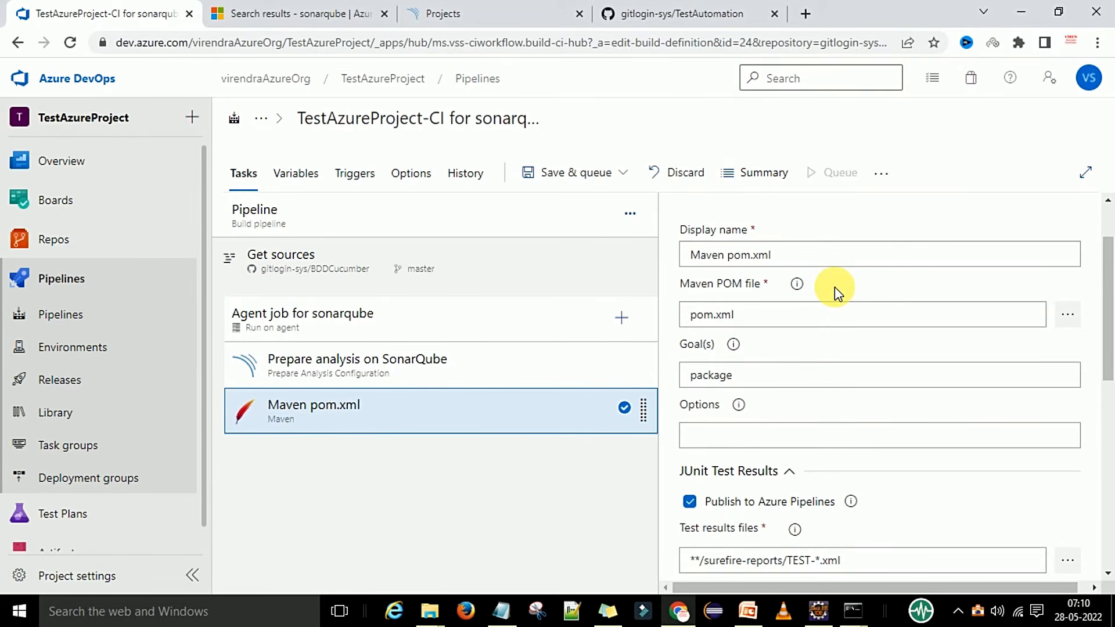
pyautogui.scroll(-2, 762, 318)
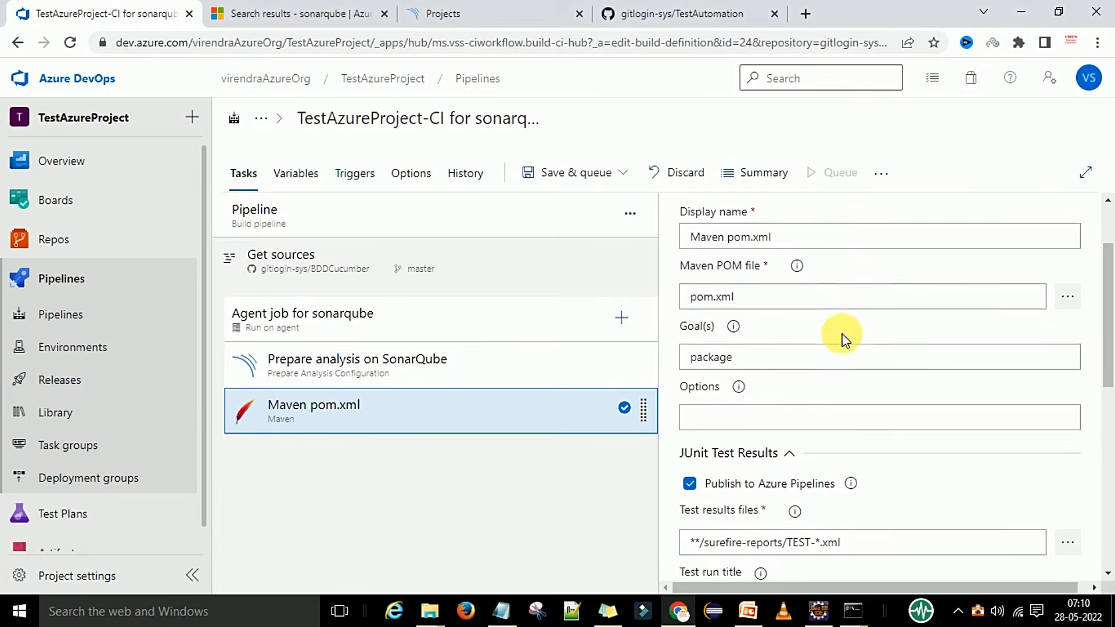
pyautogui.scroll(-1, 755, 325)
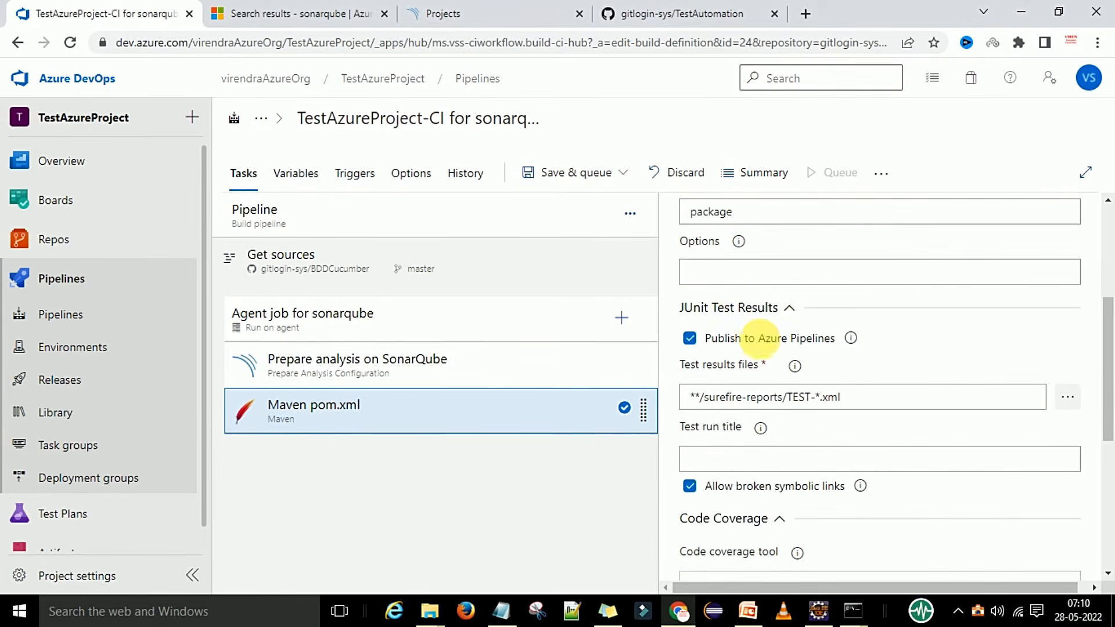
pyautogui.scroll(-3, 794, 325)
pyautogui.scroll(-1, 795, 344)
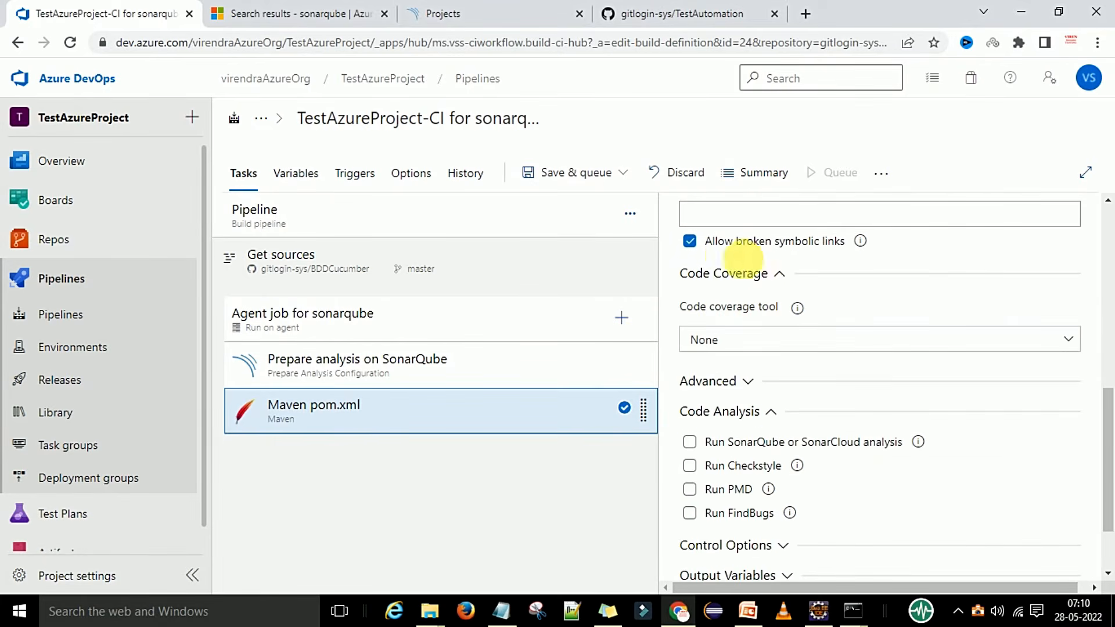
pyautogui.click(758, 346)
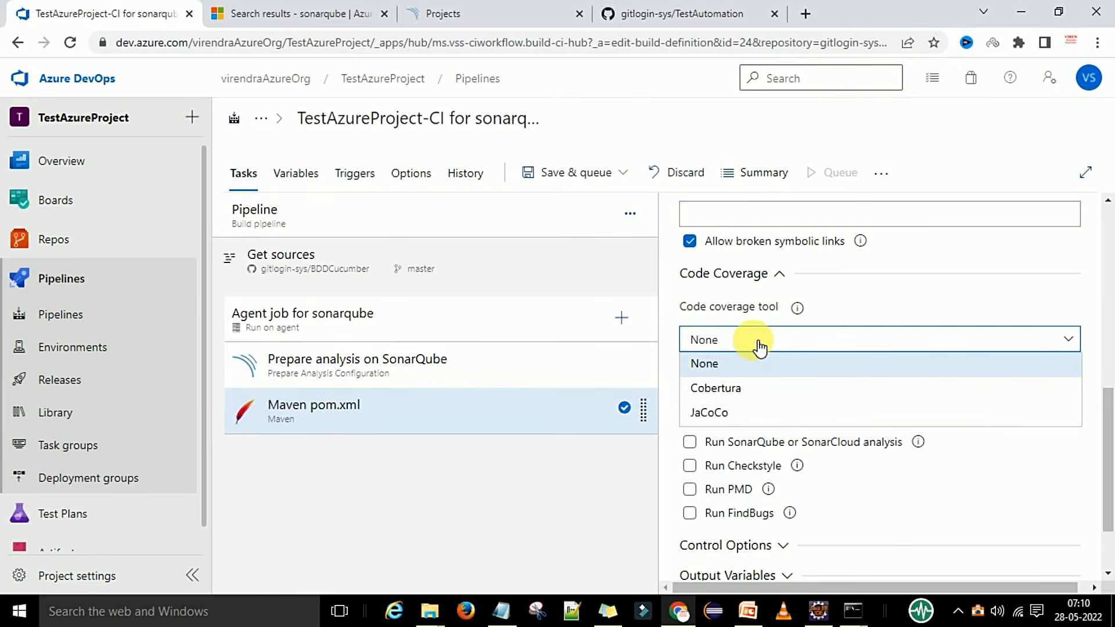
pyautogui.click(736, 414)
# Expand the Maven task's Advanced section to show the Java and Maven options.
pyautogui.scroll(-2, 883, 324)
pyautogui.scroll(-4, 882, 324)
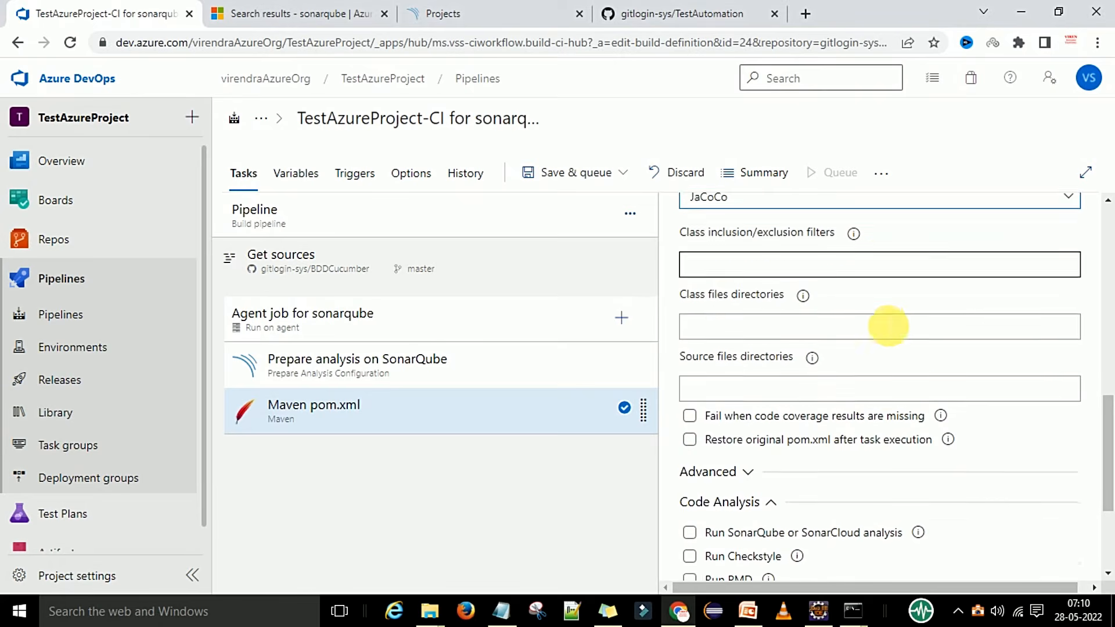
pyautogui.scroll(-2, 838, 359)
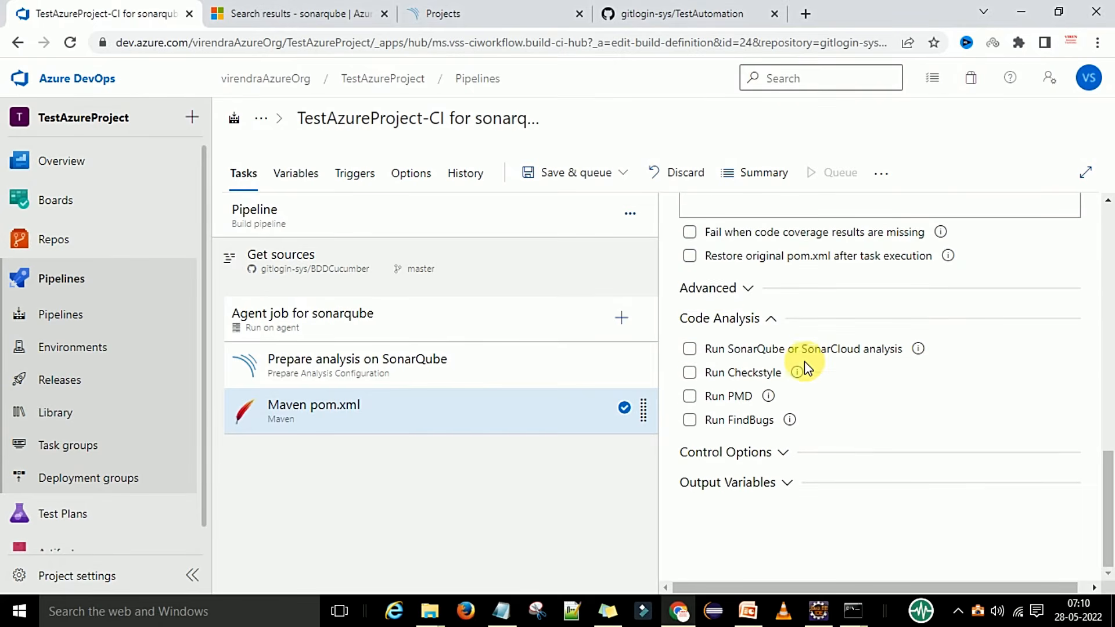
pyautogui.click(722, 290)
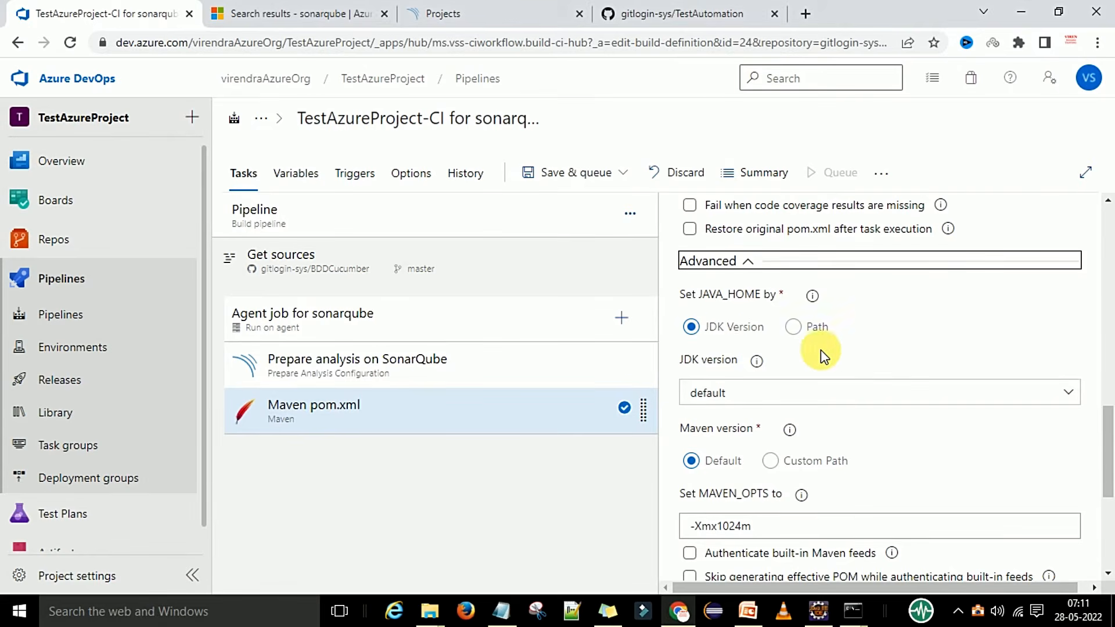
# Keep the default JDK version and check Run SonarQube or SonarCloud analysis.
pyautogui.scroll(-2, 755, 322)
pyautogui.click(755, 322)
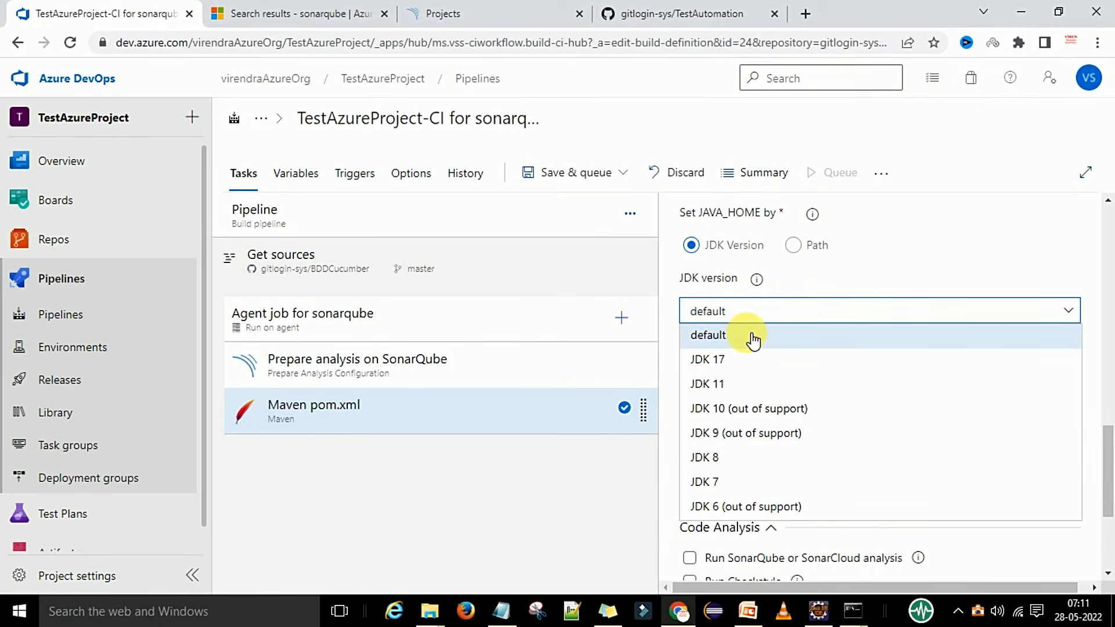
pyautogui.click(753, 342)
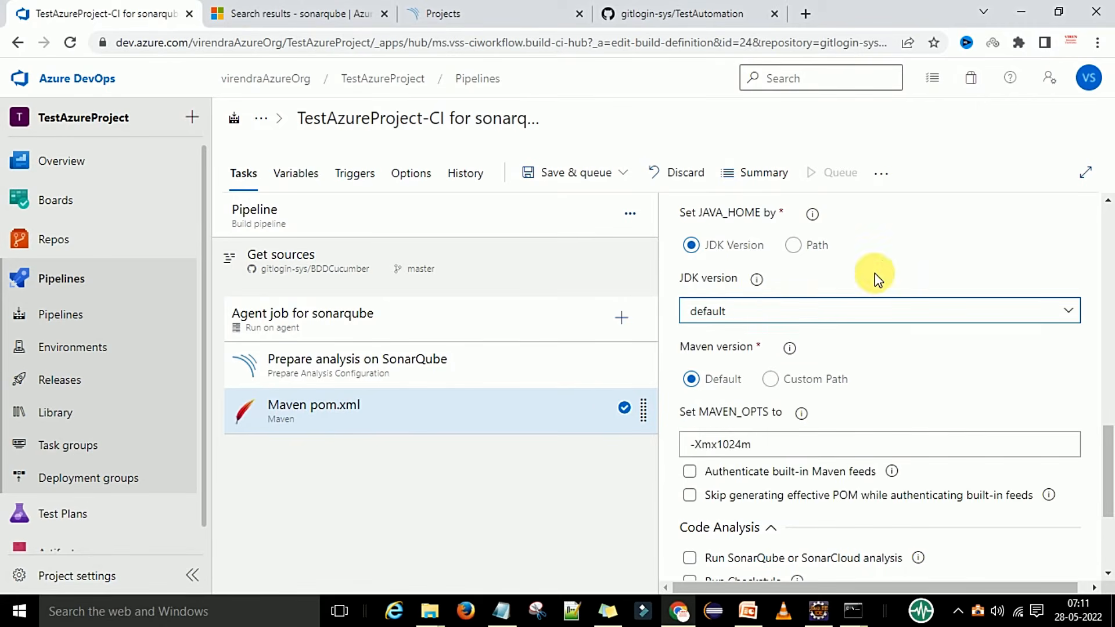
pyautogui.scroll(-2, 875, 272)
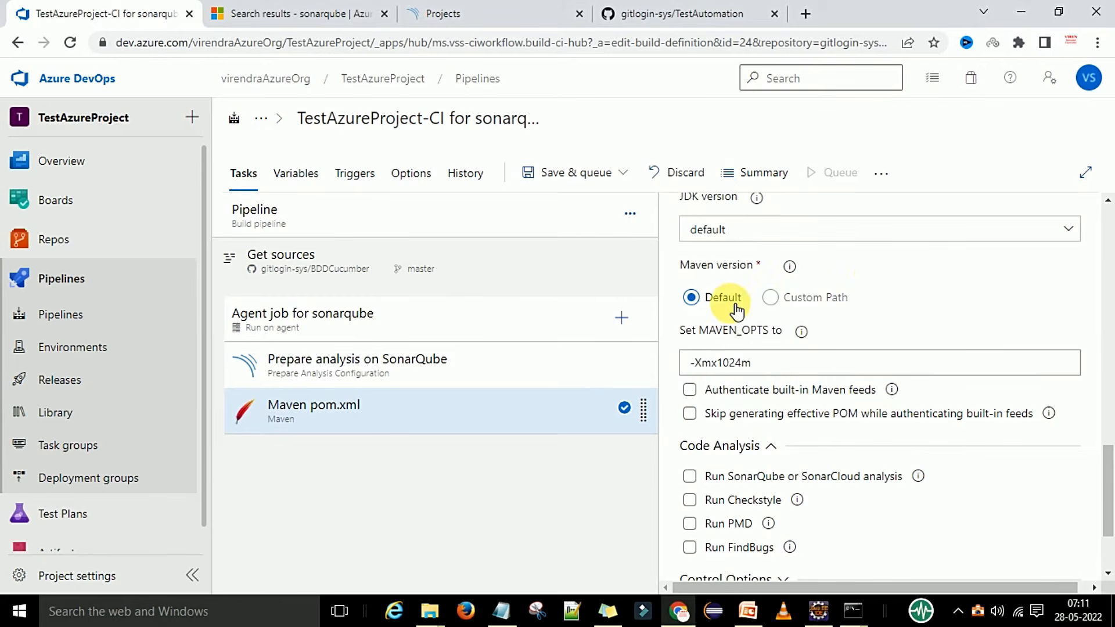
pyautogui.scroll(-3, 939, 325)
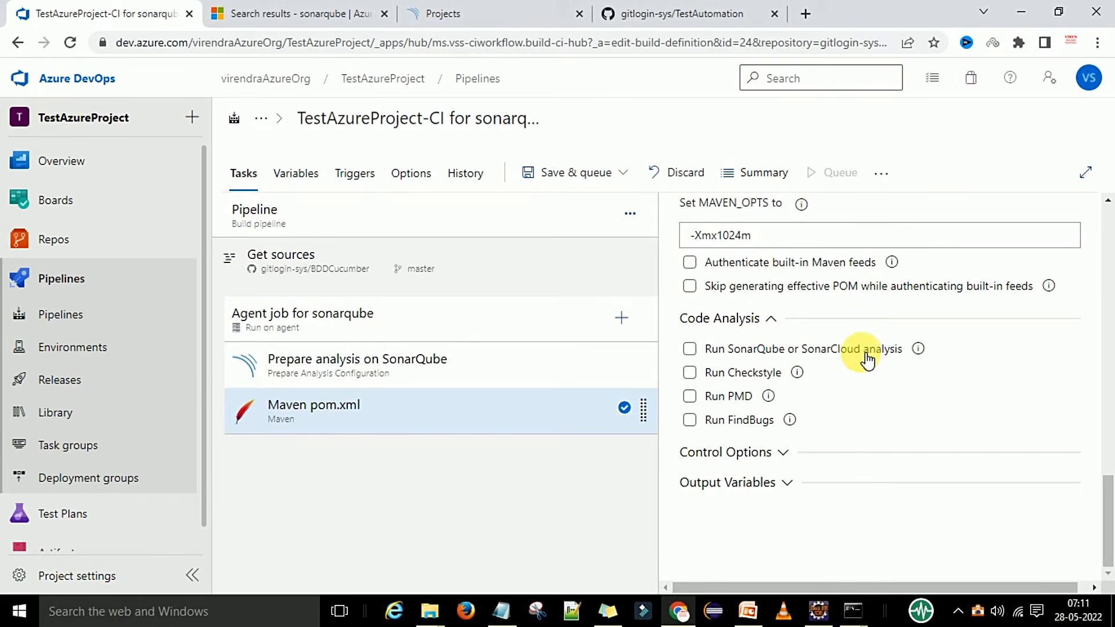
pyautogui.click(691, 349)
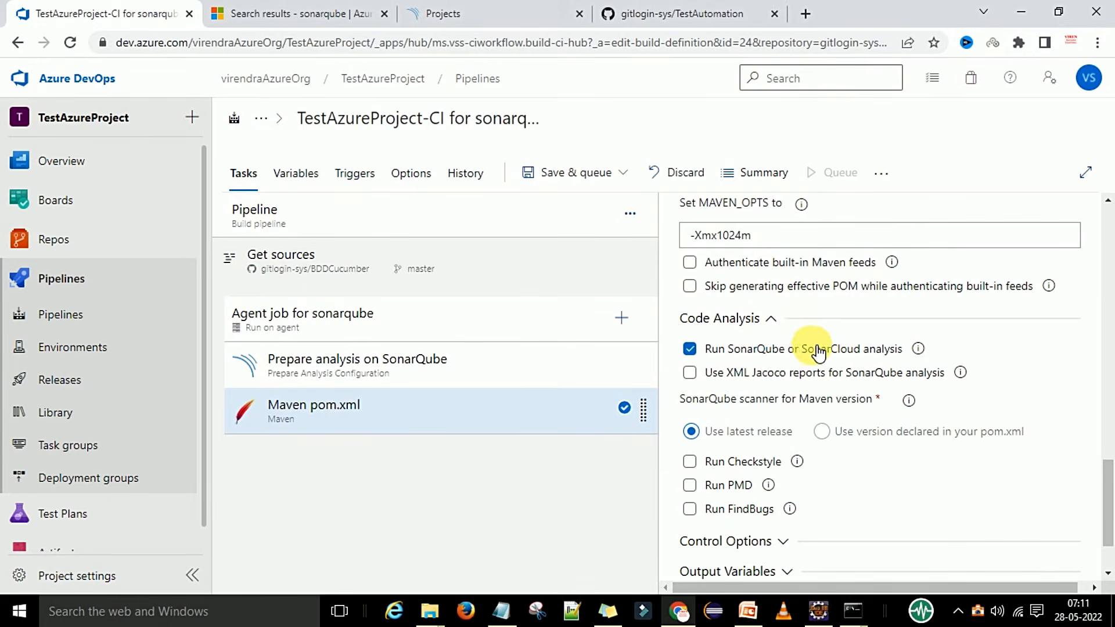
pyautogui.scroll(-2, 830, 349)
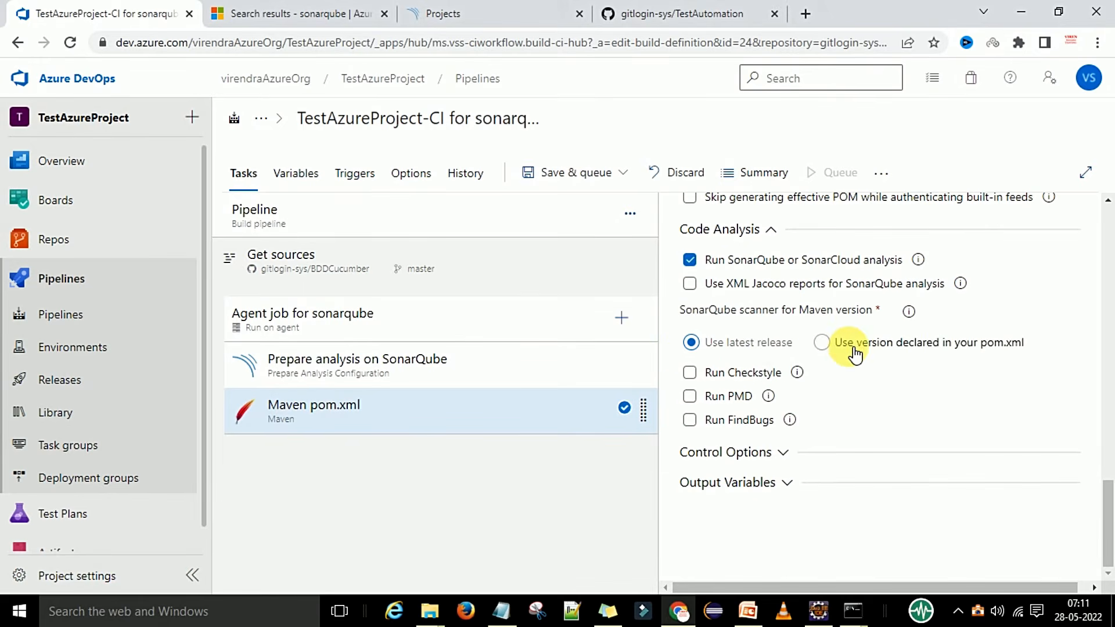
# Check the Maven step on the PowerPoint slide, then return to the pipeline editor.
pyautogui.click(748, 611)
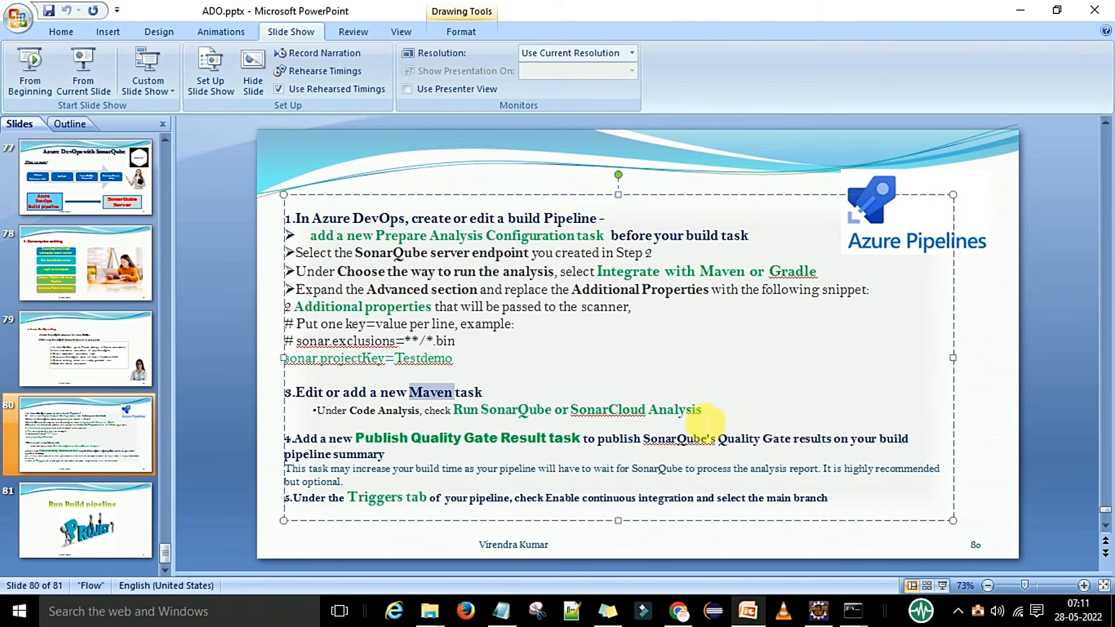
pyautogui.click(725, 415)
pyautogui.hotkey('alt', 'Tab')
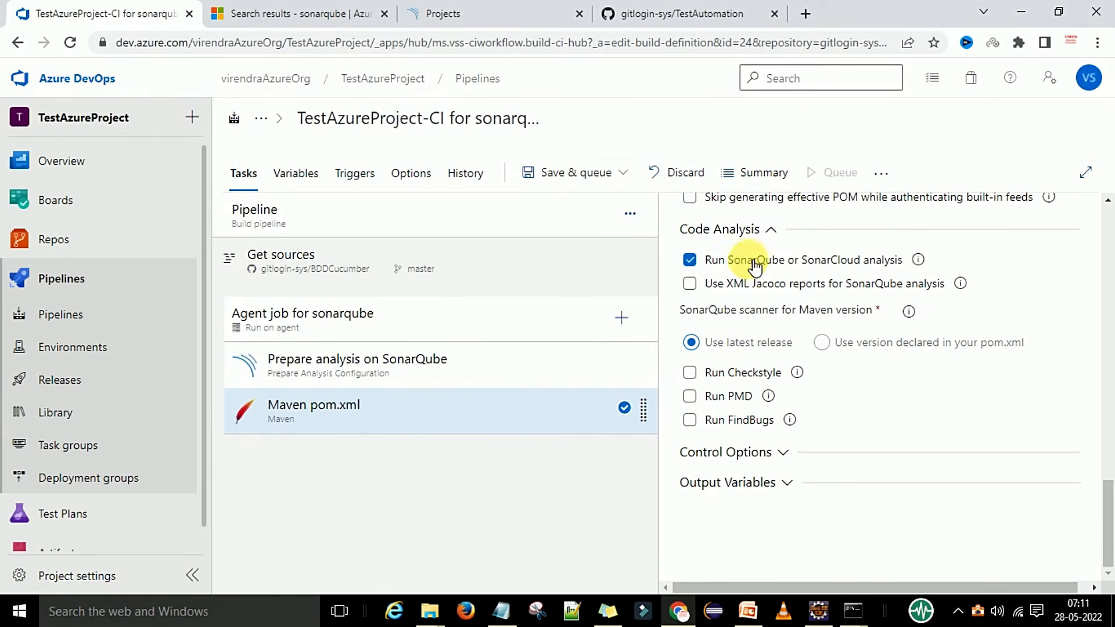
# Save the build pipeline without queuing a build, then bring PowerPoint's slide 80 back up.
pyautogui.click(615, 173)
pyautogui.click(546, 233)
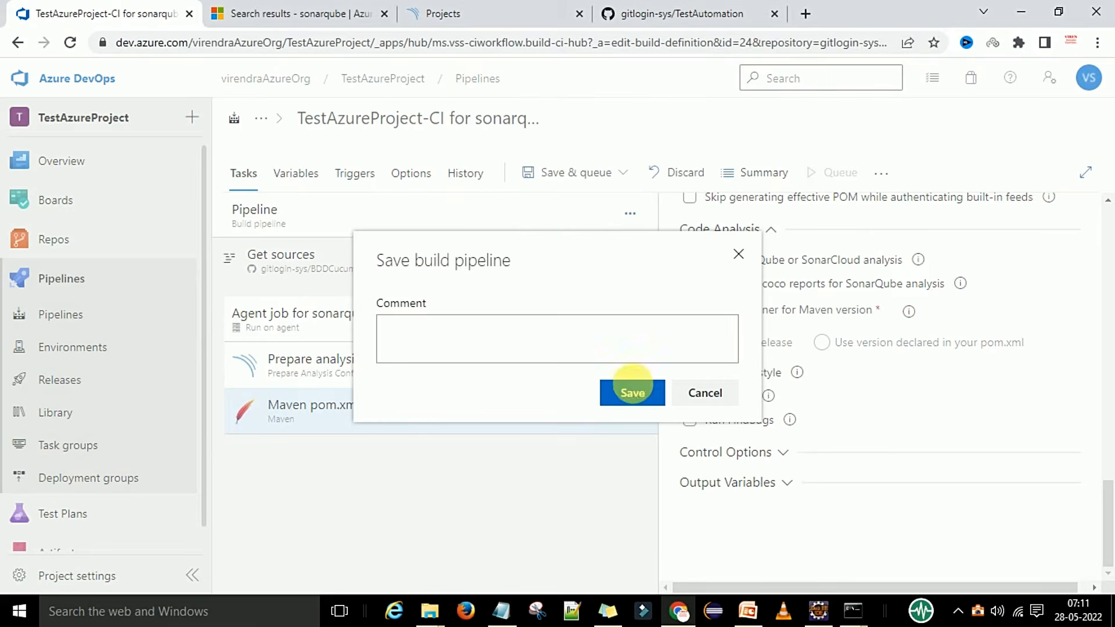
pyautogui.click(630, 392)
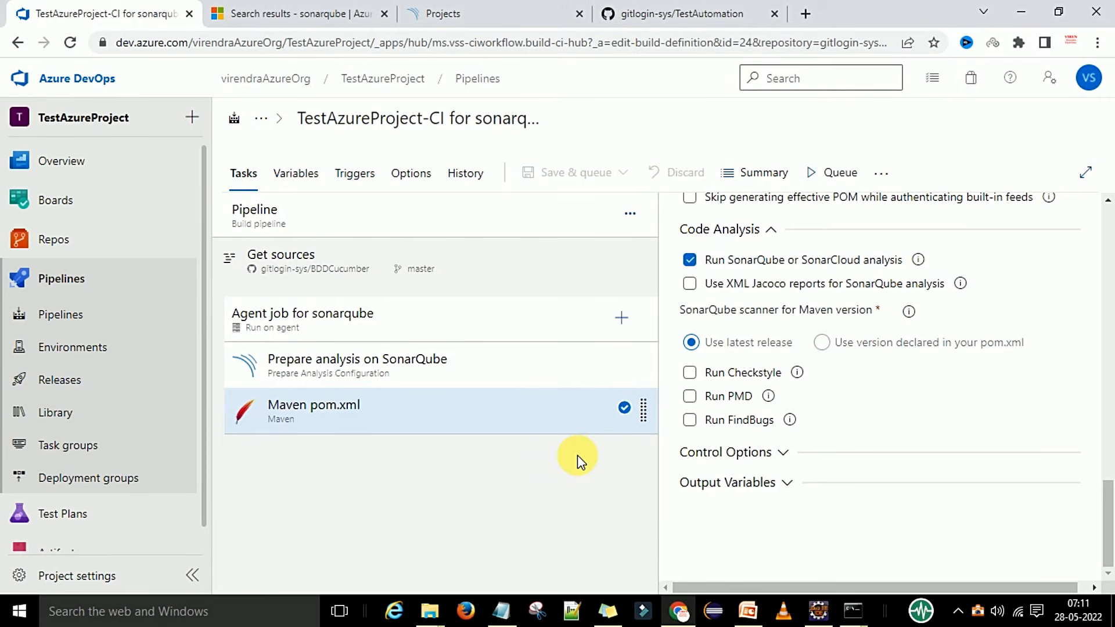
pyautogui.click(746, 610)
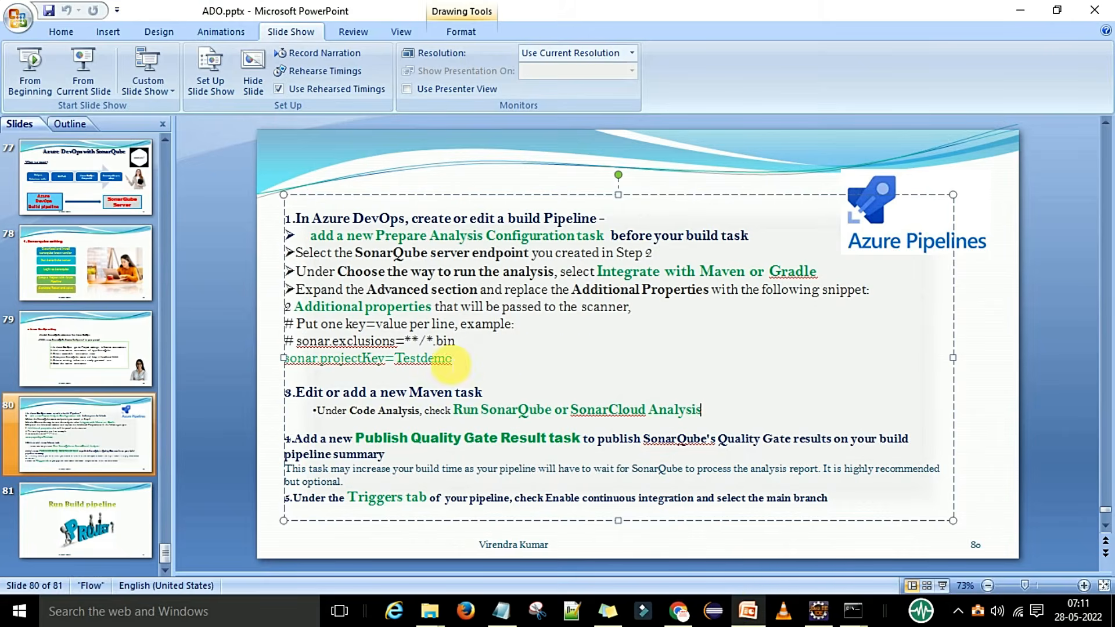
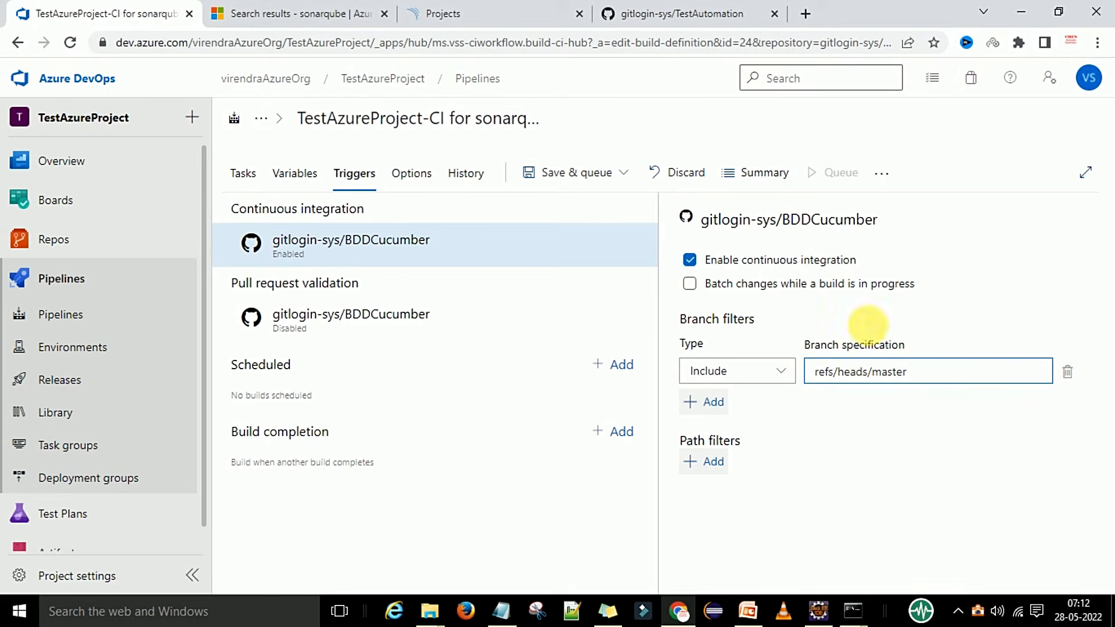
# Save the sonarqube CI pipeline without queuing a run.
pyautogui.click(623, 174)
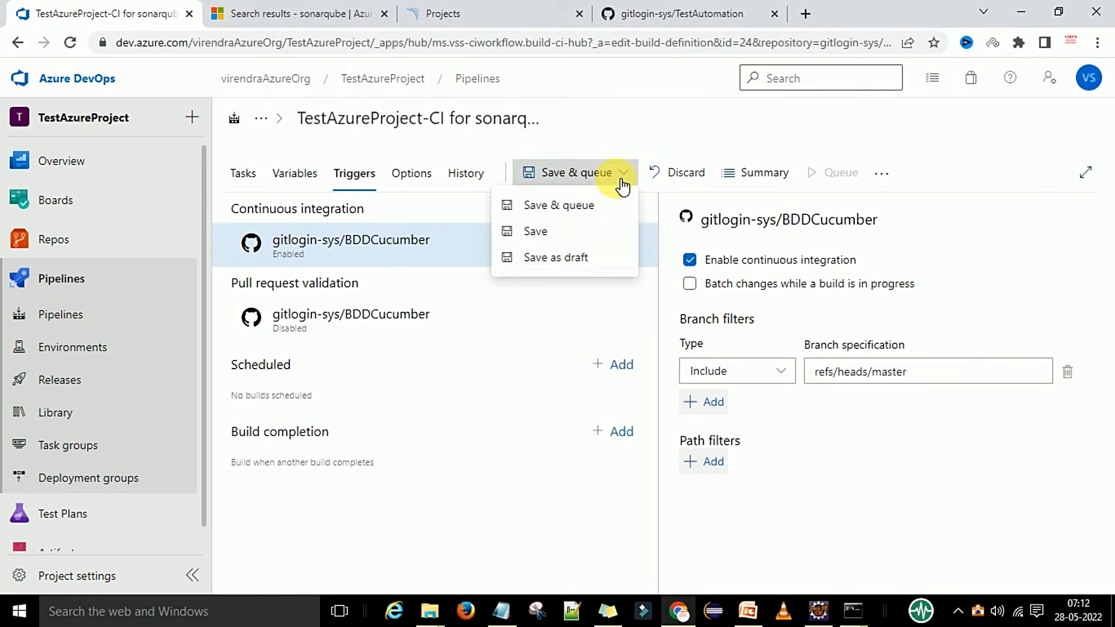
pyautogui.click(575, 233)
pyautogui.click(624, 399)
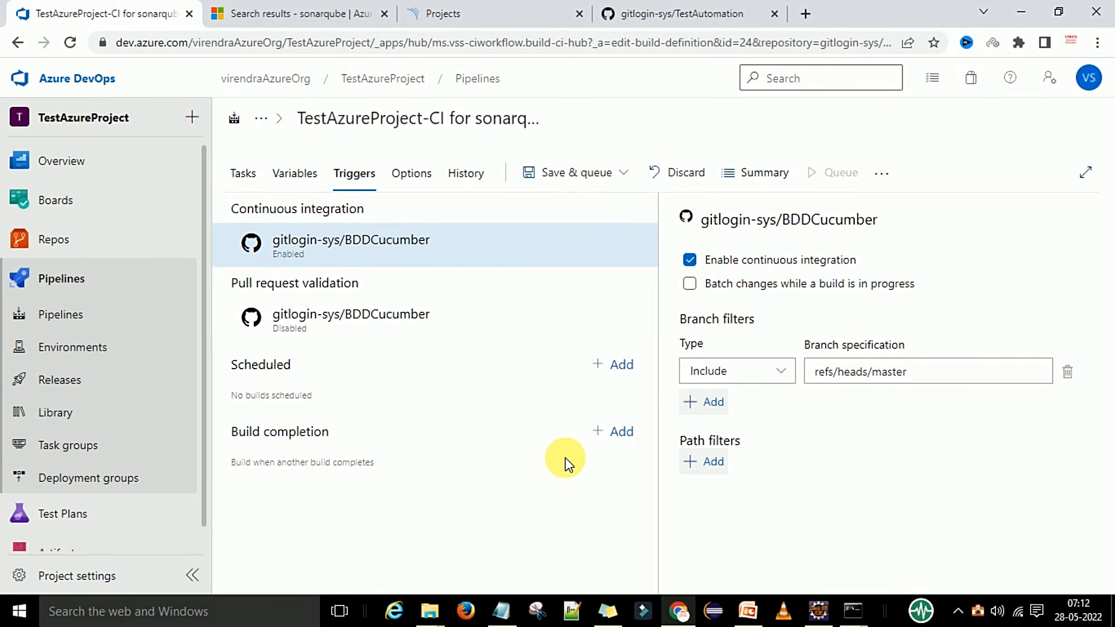
# Review the repository, agent job, Prepare analysis on SonarQube, Maven pom.xml and Publish Quality Gate Result settings.
pyautogui.click(250, 180)
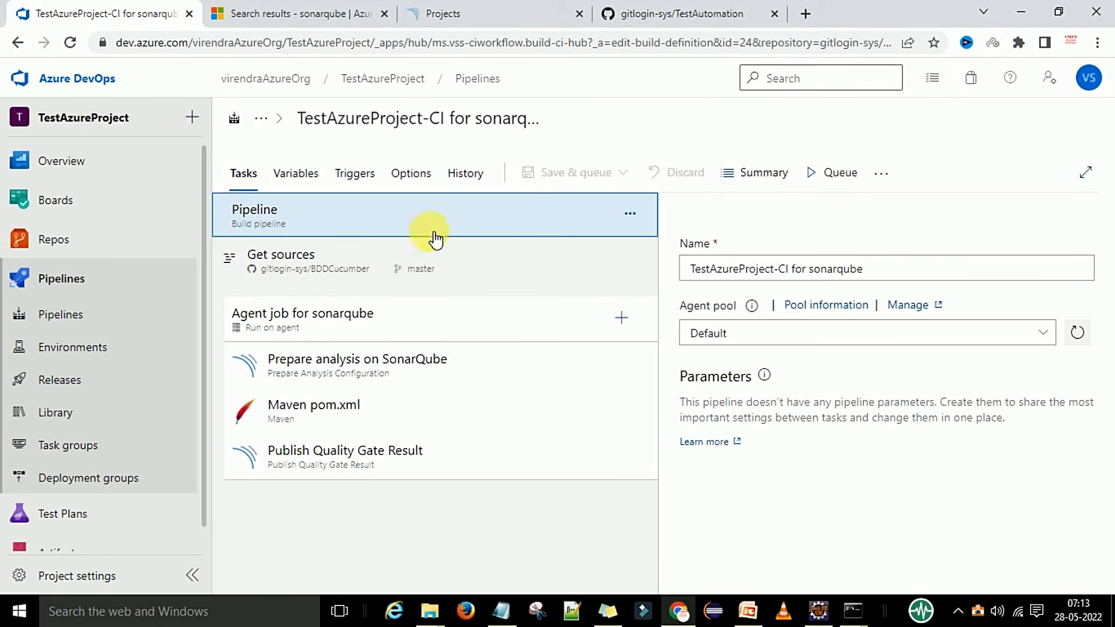
pyautogui.click(341, 276)
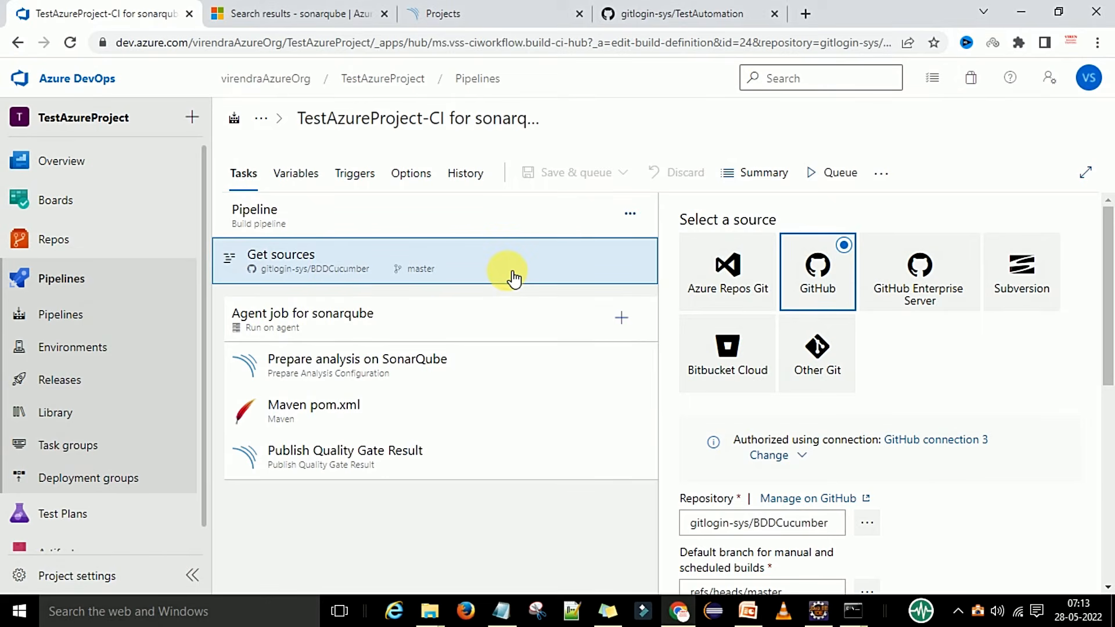
pyautogui.click(416, 325)
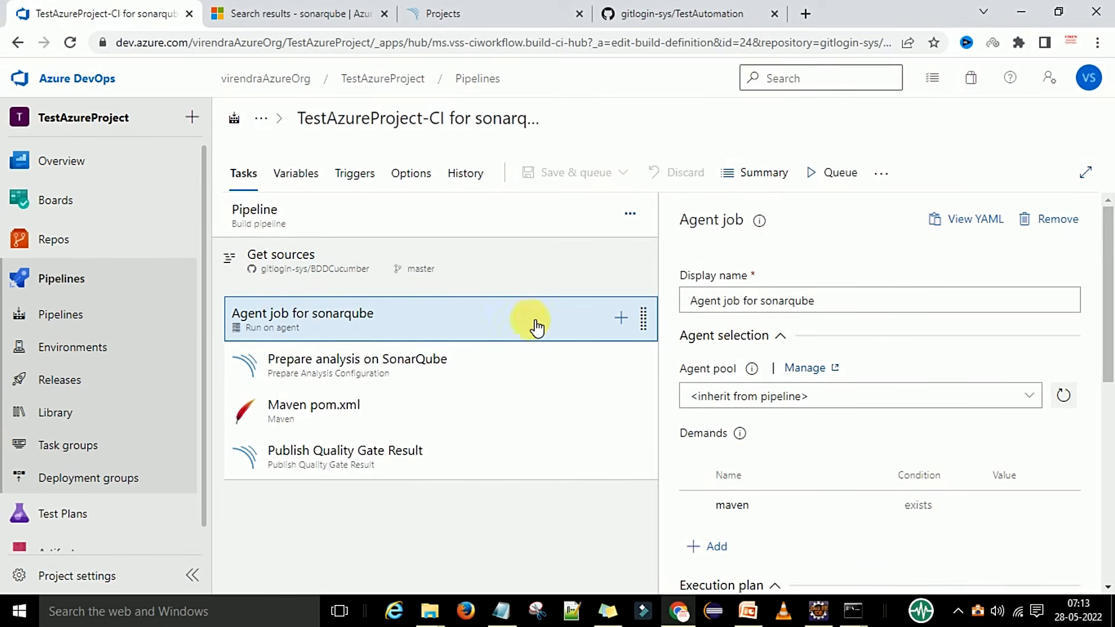
pyautogui.click(453, 381)
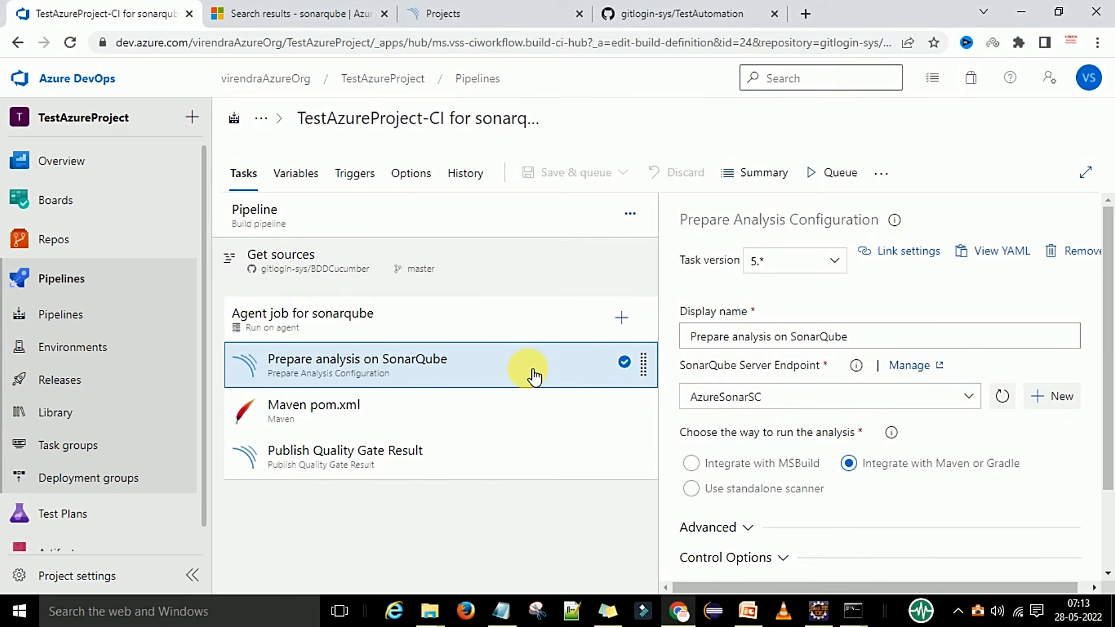
pyautogui.click(408, 427)
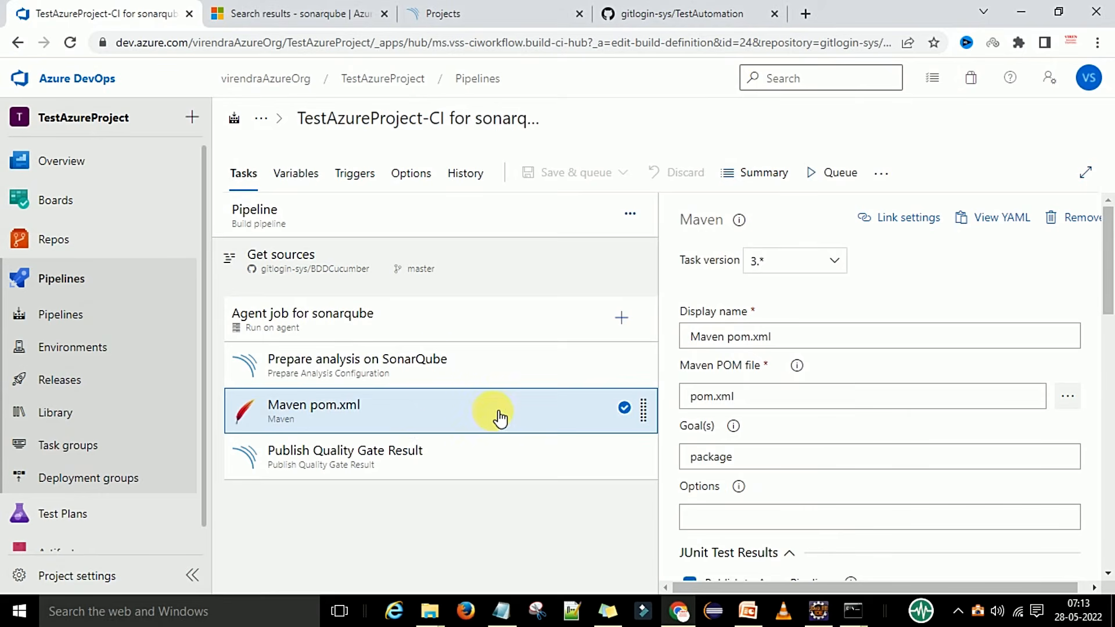
pyautogui.click(471, 372)
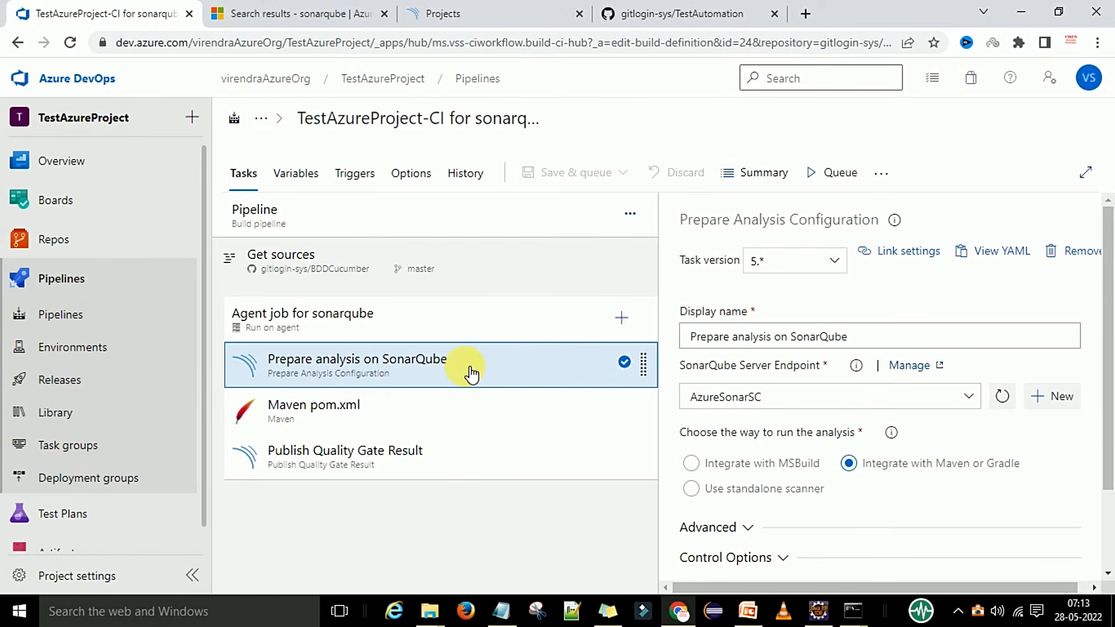
pyautogui.click(444, 462)
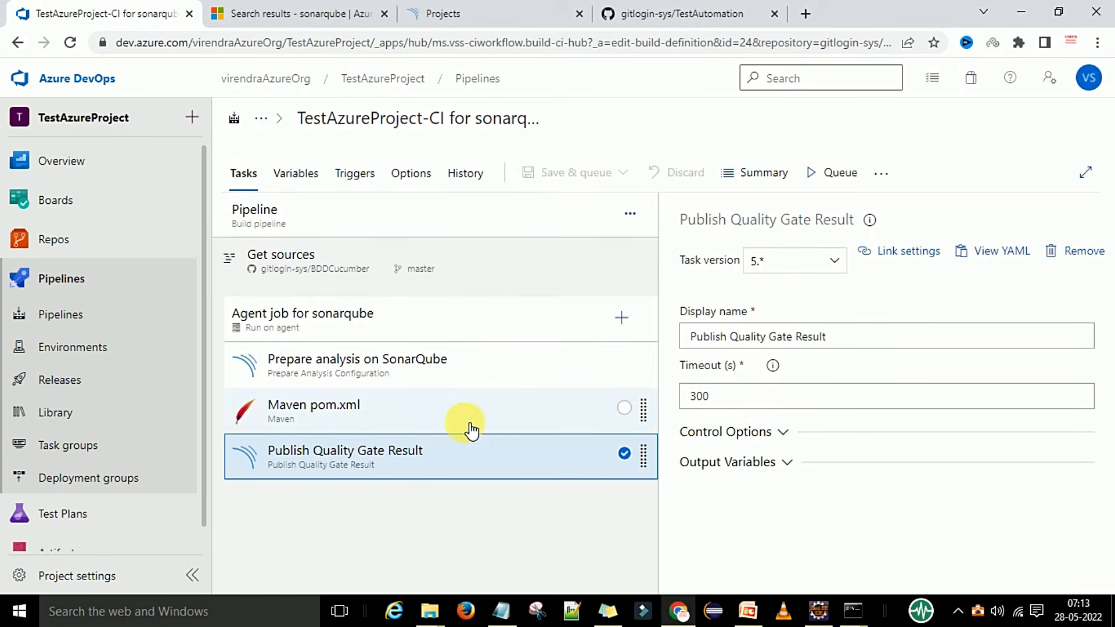
# Look through the presentation slides, then return to the pipeline editor.
pyautogui.click(748, 610)
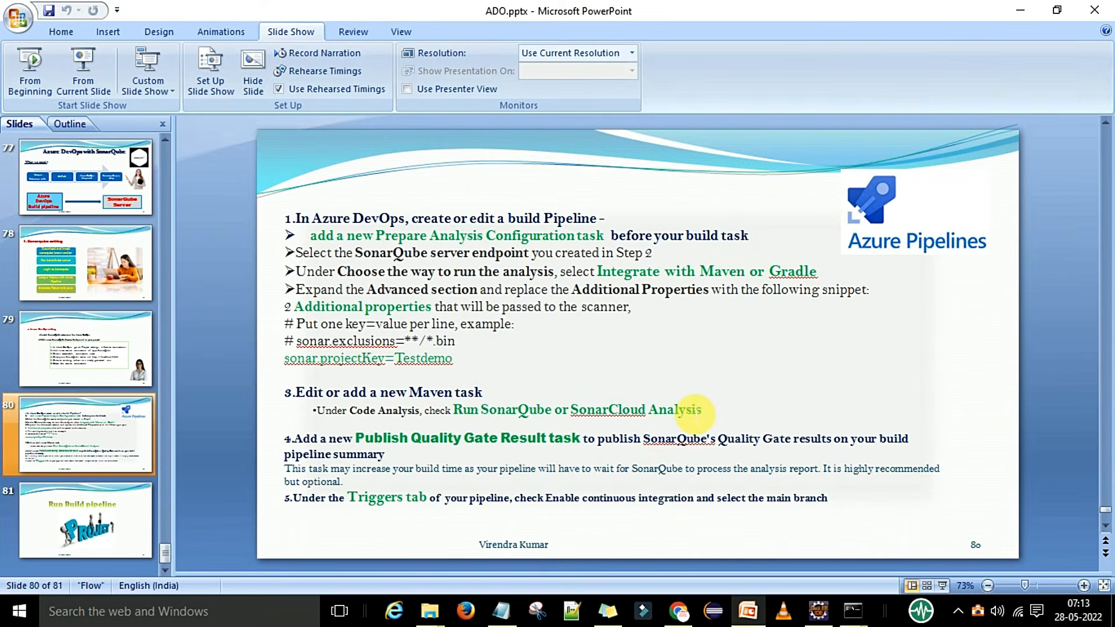
pyautogui.scroll(-1, 667, 401)
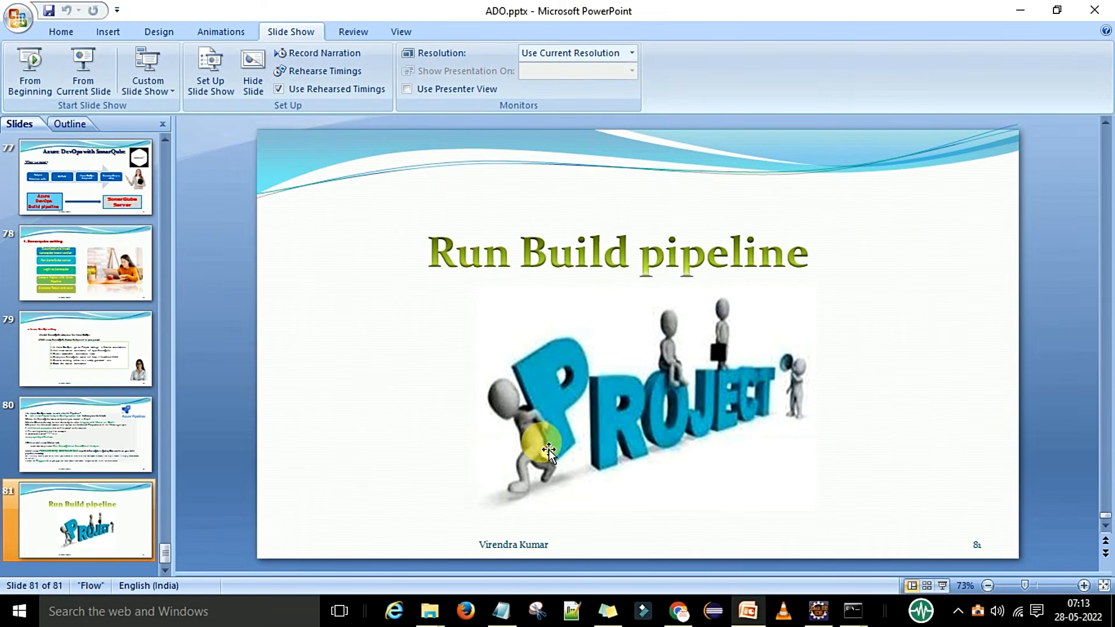
pyautogui.click(750, 609)
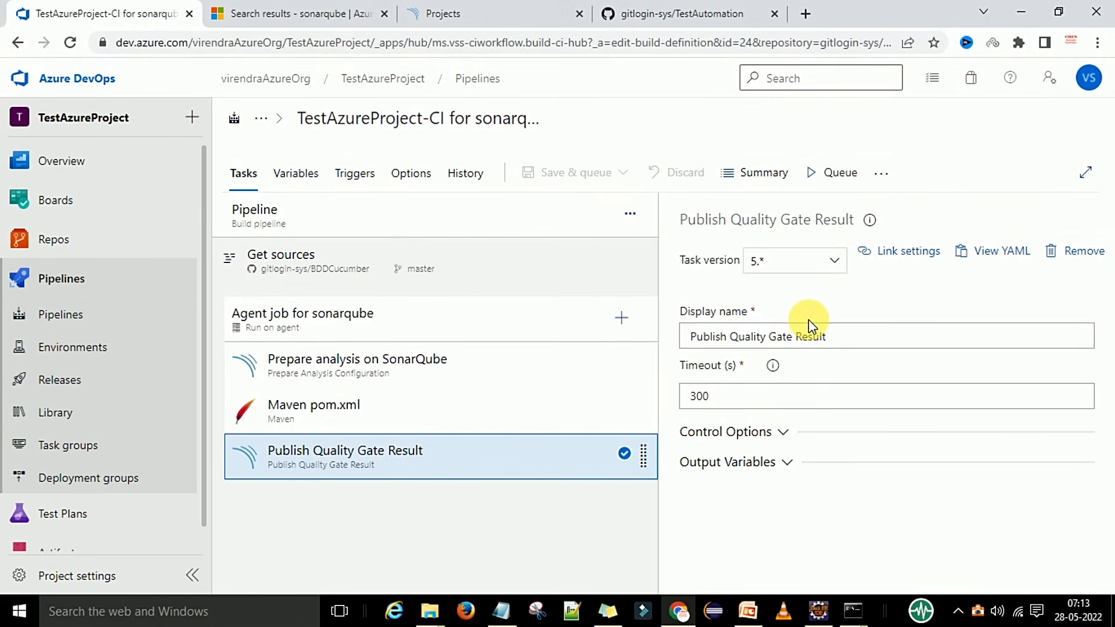
# Run the pipeline on the Default pool and master branch, then follow the Agent job logs.
pyautogui.click(816, 174)
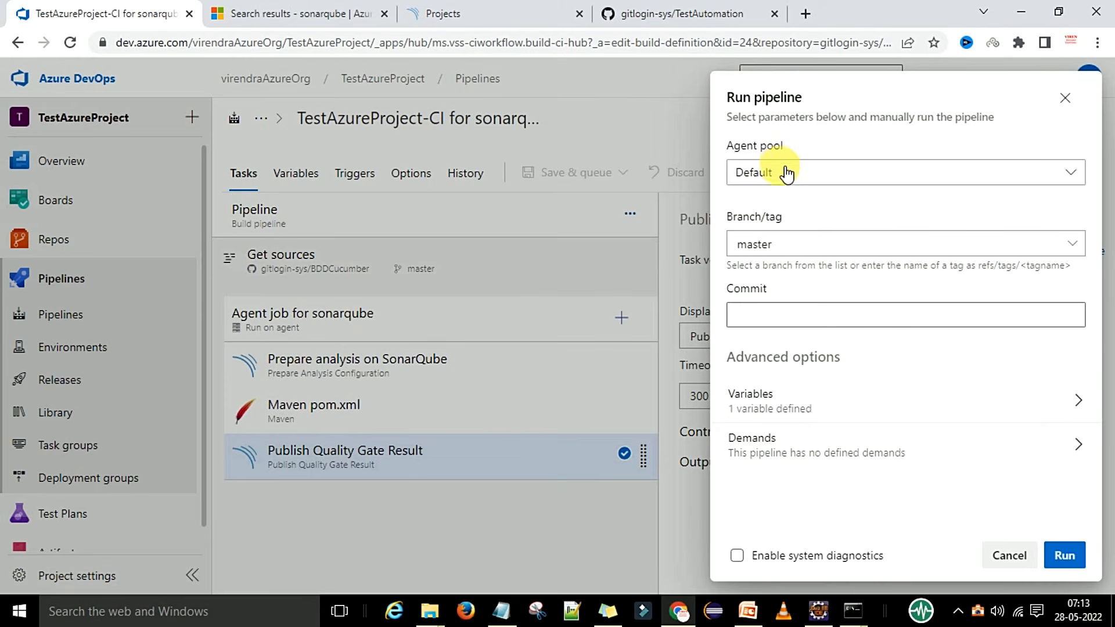
pyautogui.click(1064, 555)
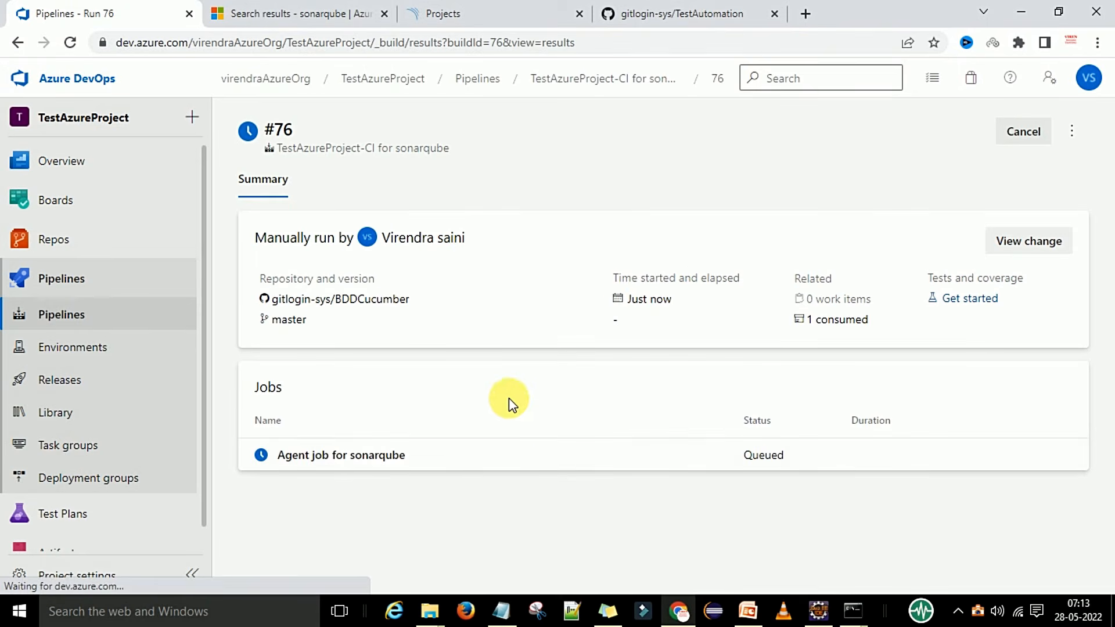
pyautogui.click(383, 461)
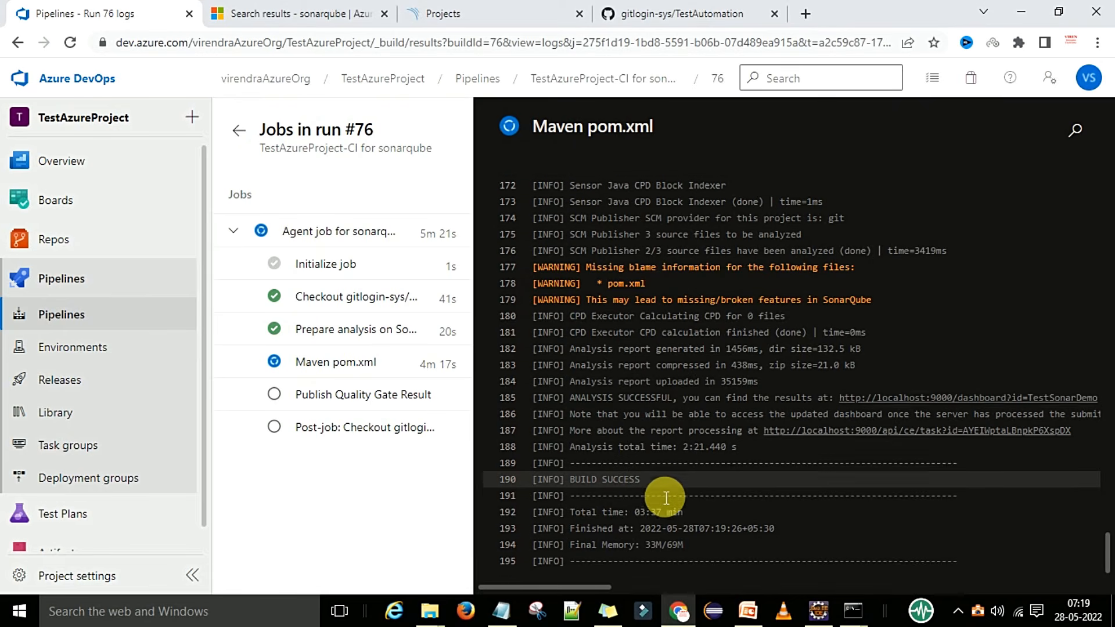
# Check the post-job checkout and Publish Quality Gate Result logs of run #76, then go to SonarQube Projects.
pyautogui.scroll(-1, 666, 498)
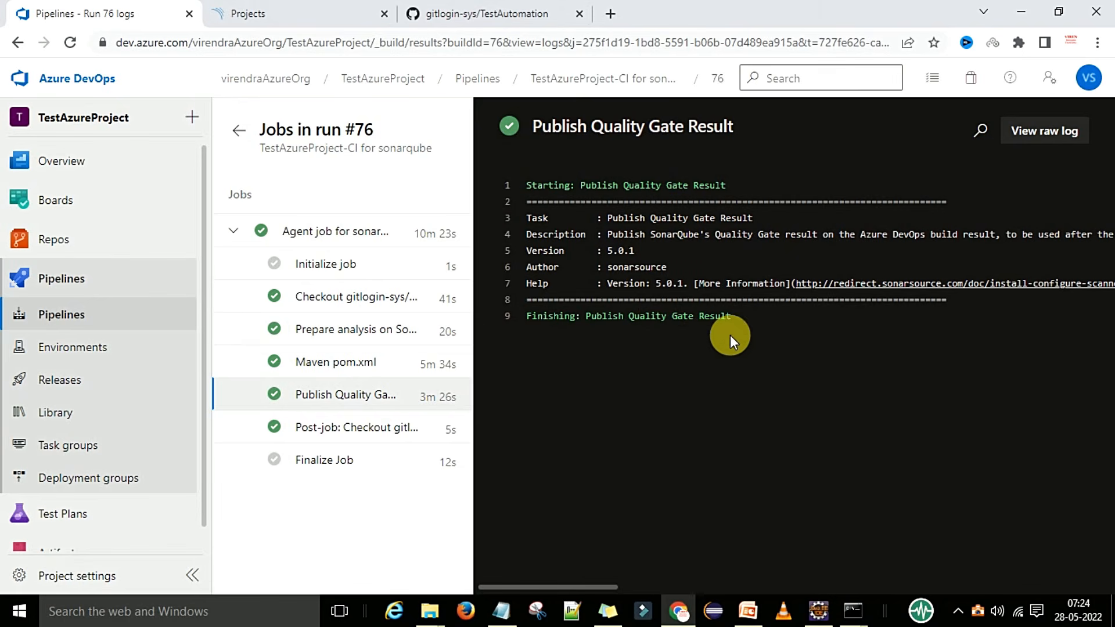
pyautogui.click(350, 427)
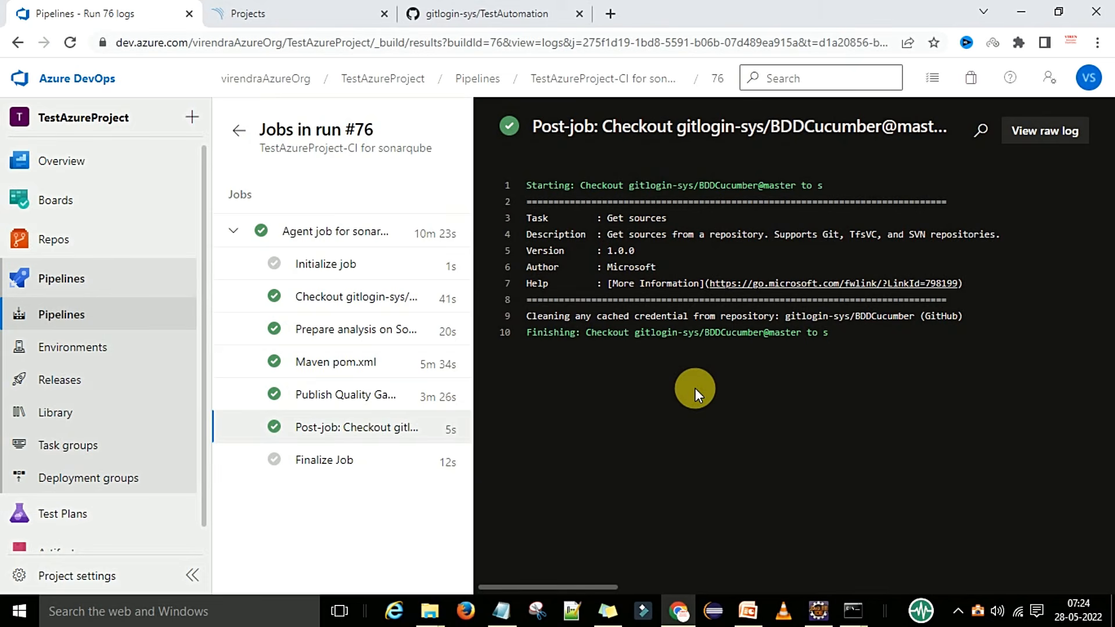
pyautogui.press('Up')
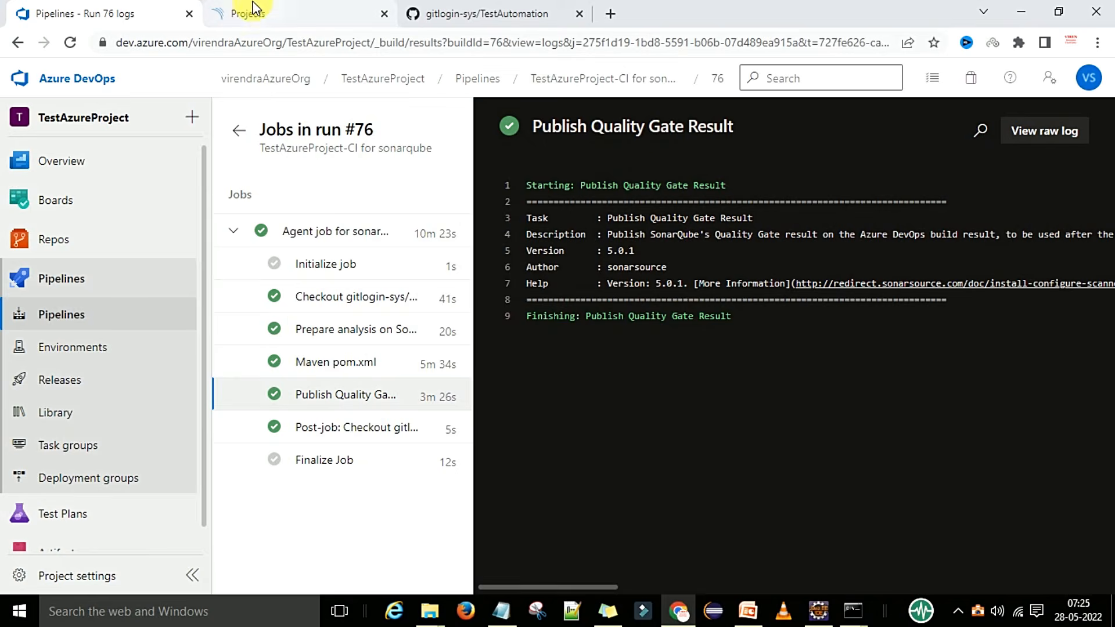
pyautogui.click(243, 16)
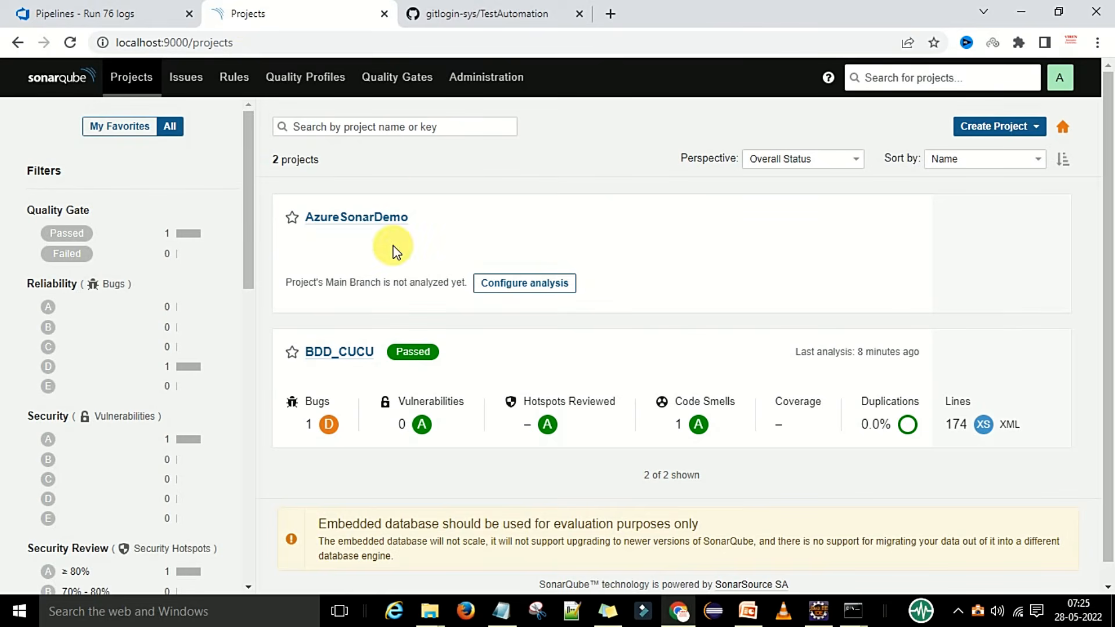
# Refresh the projects list, review the BDD_CUCU dashboard, and open its Code listing.
pyautogui.click(71, 43)
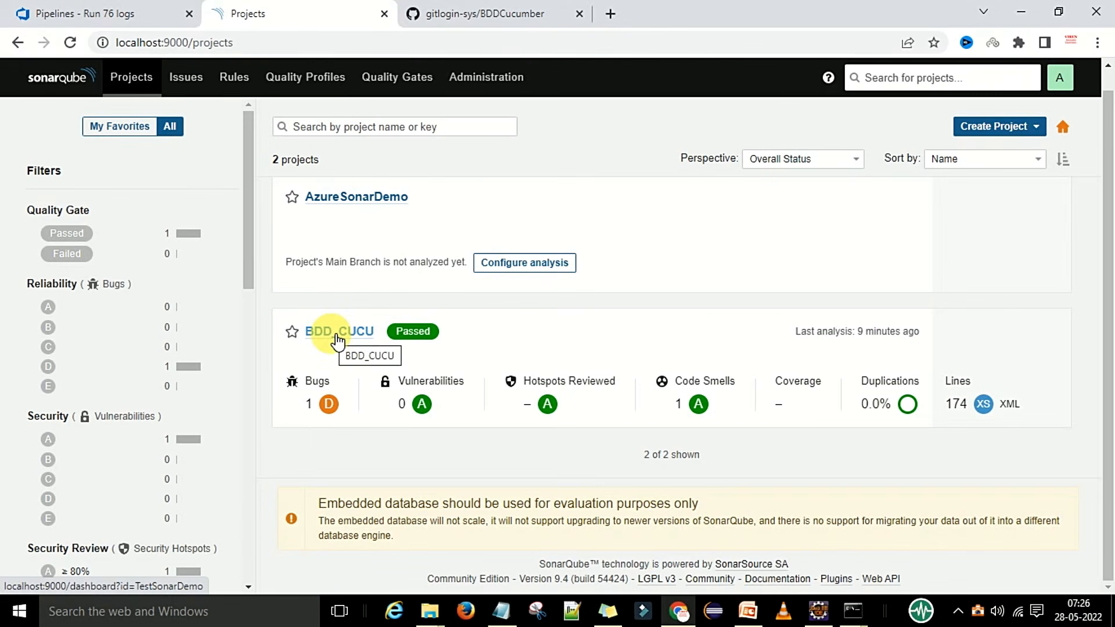
pyautogui.click(351, 340)
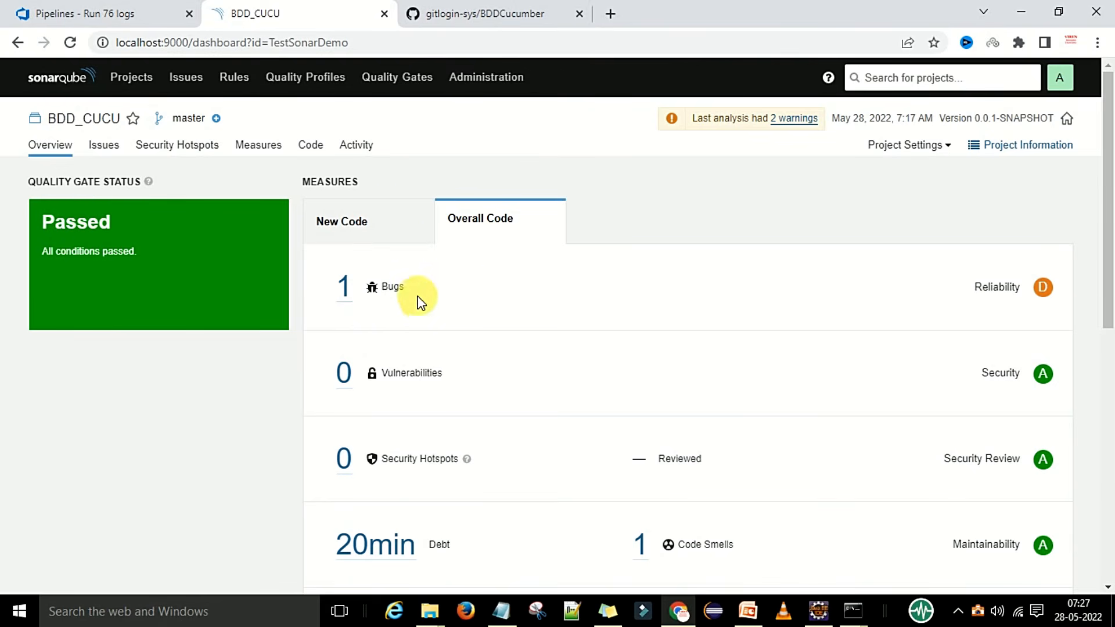
pyautogui.scroll(-3, 580, 360)
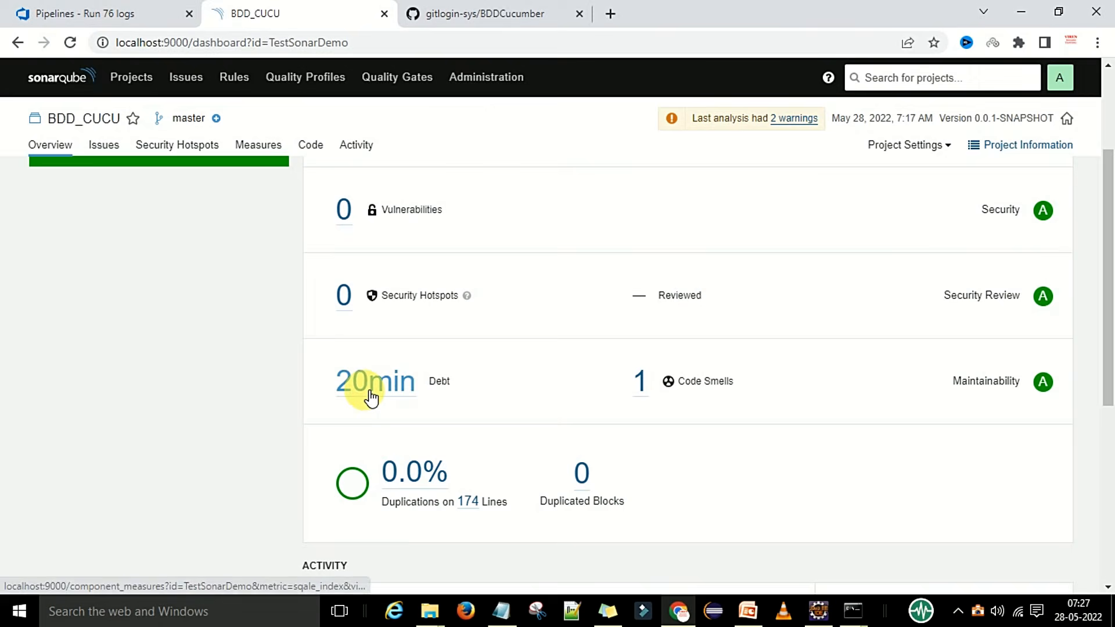
pyautogui.scroll(3, 427, 473)
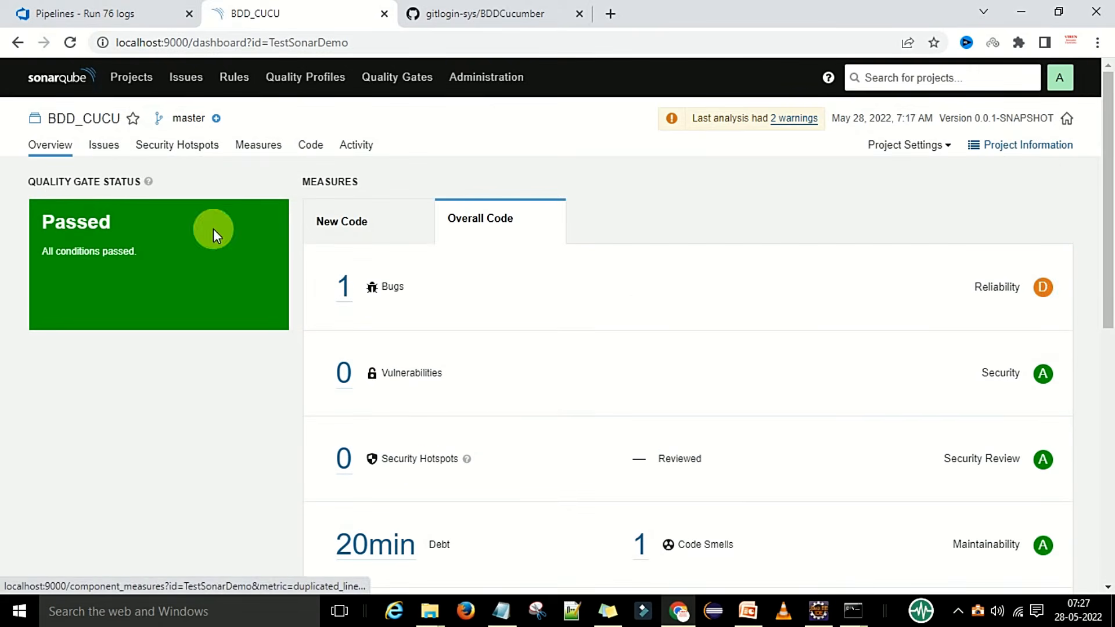
pyautogui.click(314, 146)
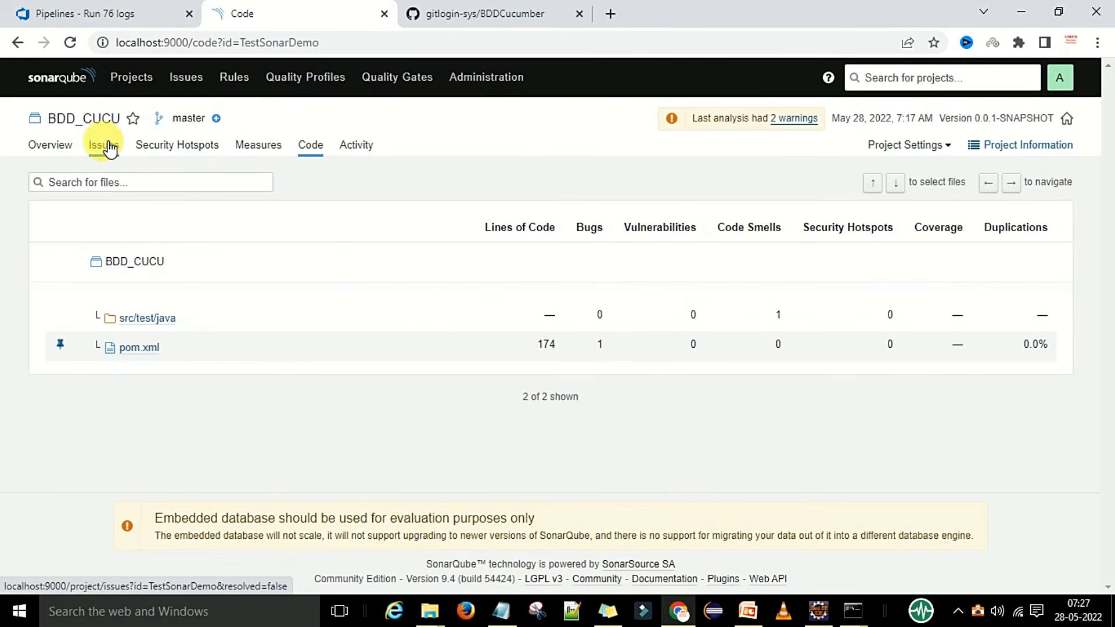
pyautogui.click(159, 324)
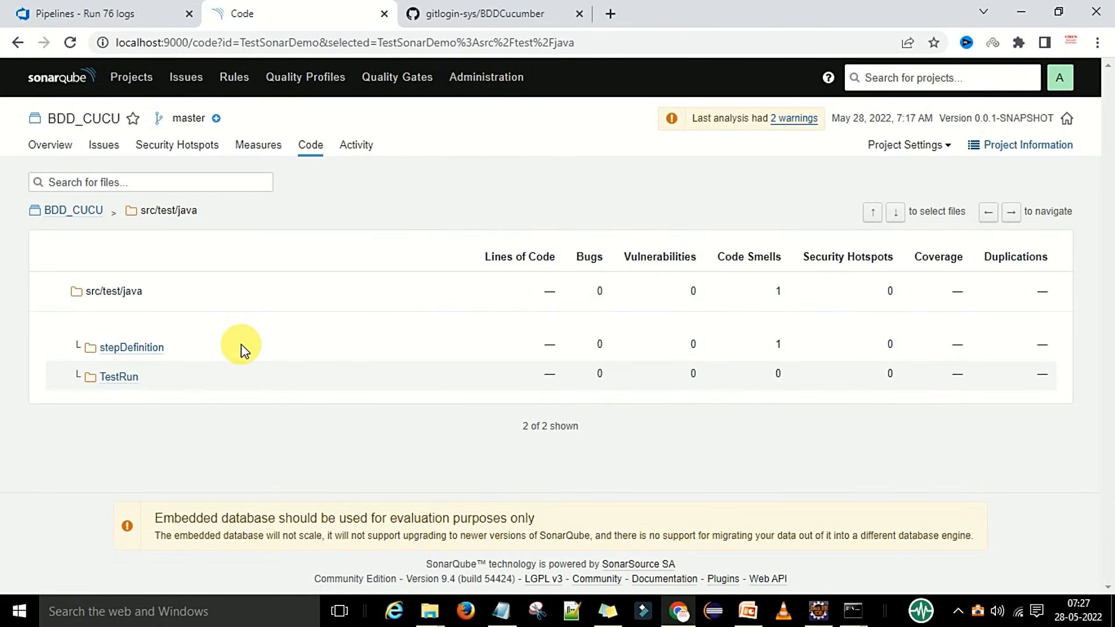
pyautogui.click(147, 353)
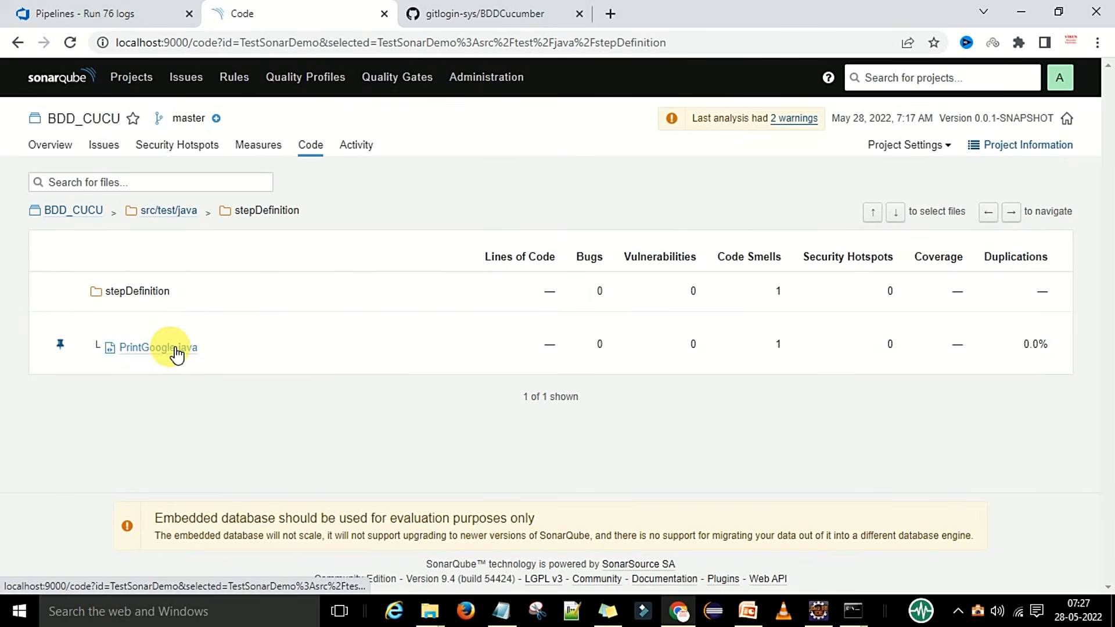
pyautogui.click(185, 351)
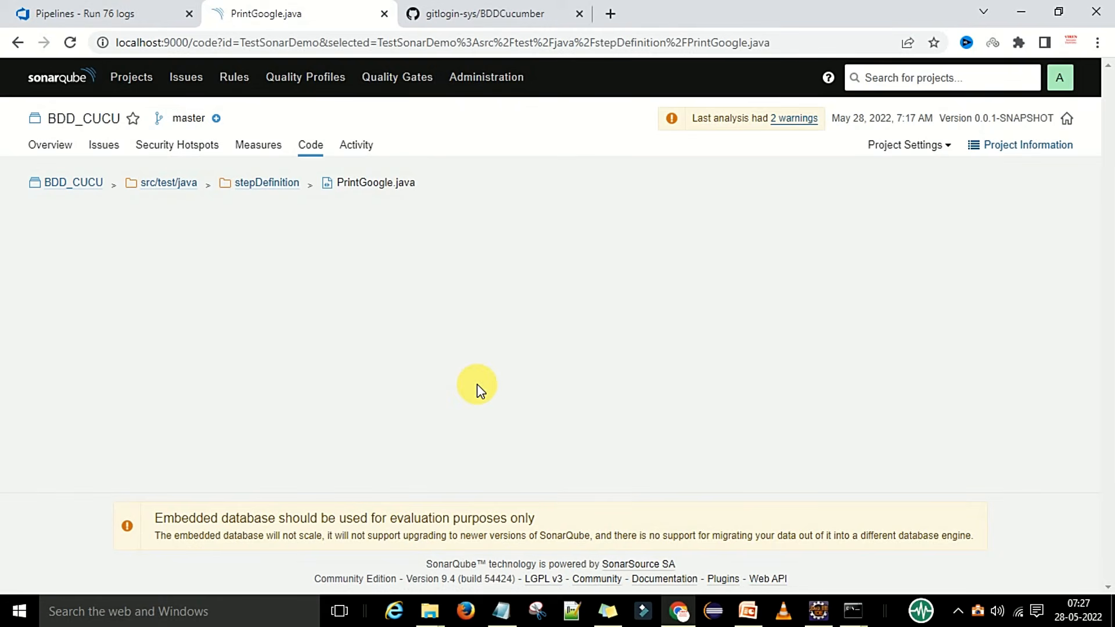
pyautogui.click(818, 611)
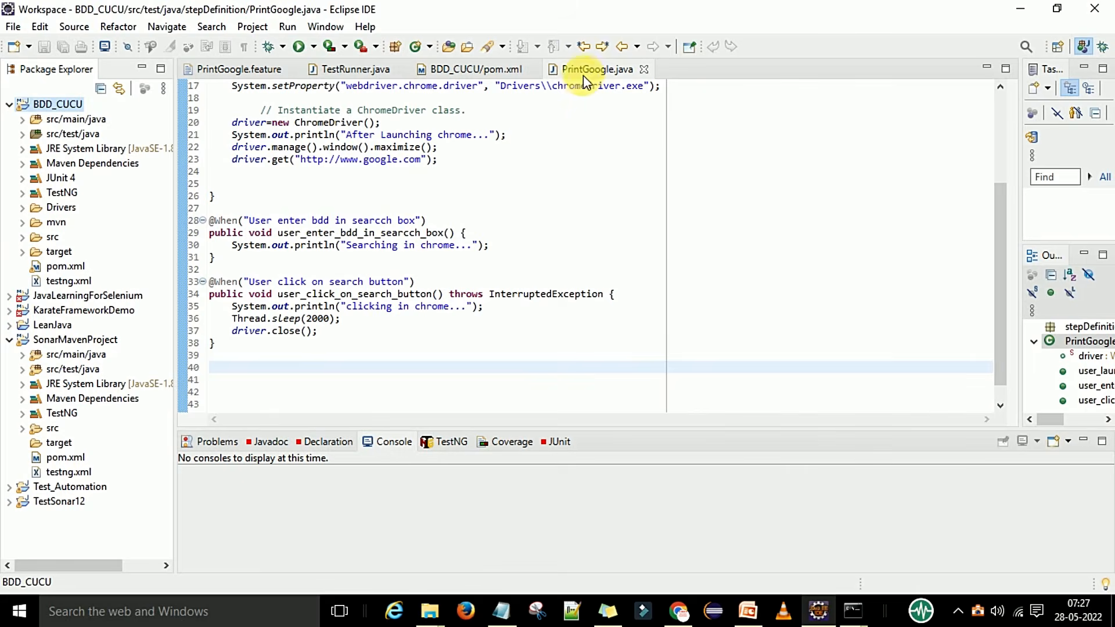
pyautogui.hotkey('alt', 'Tab')
pyautogui.scroll(-3, 356, 325)
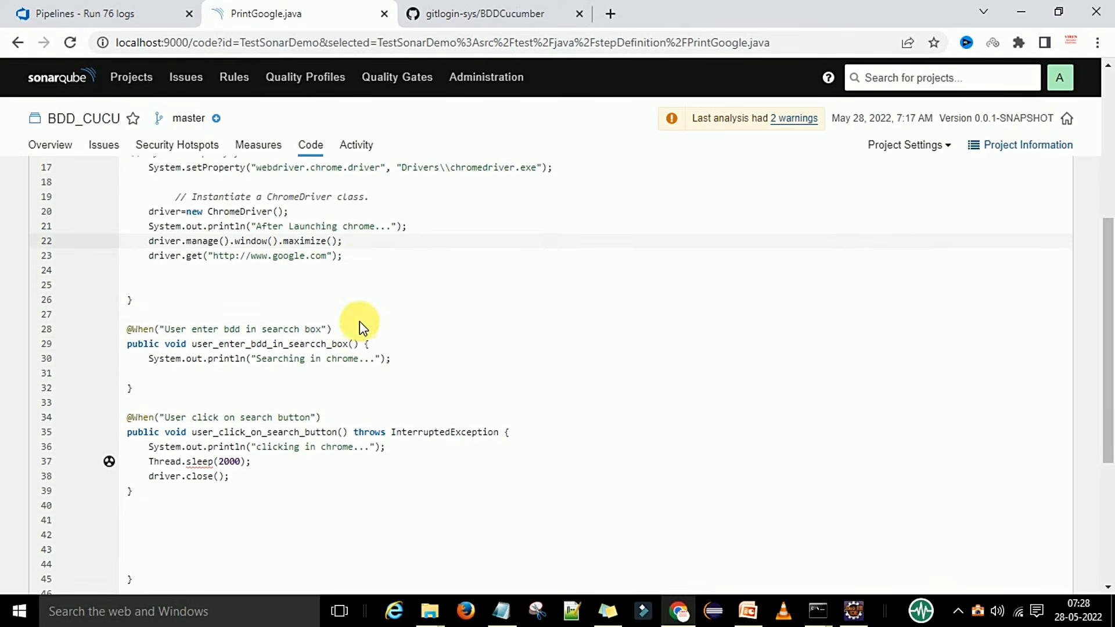
pyautogui.scroll(3, 271, 336)
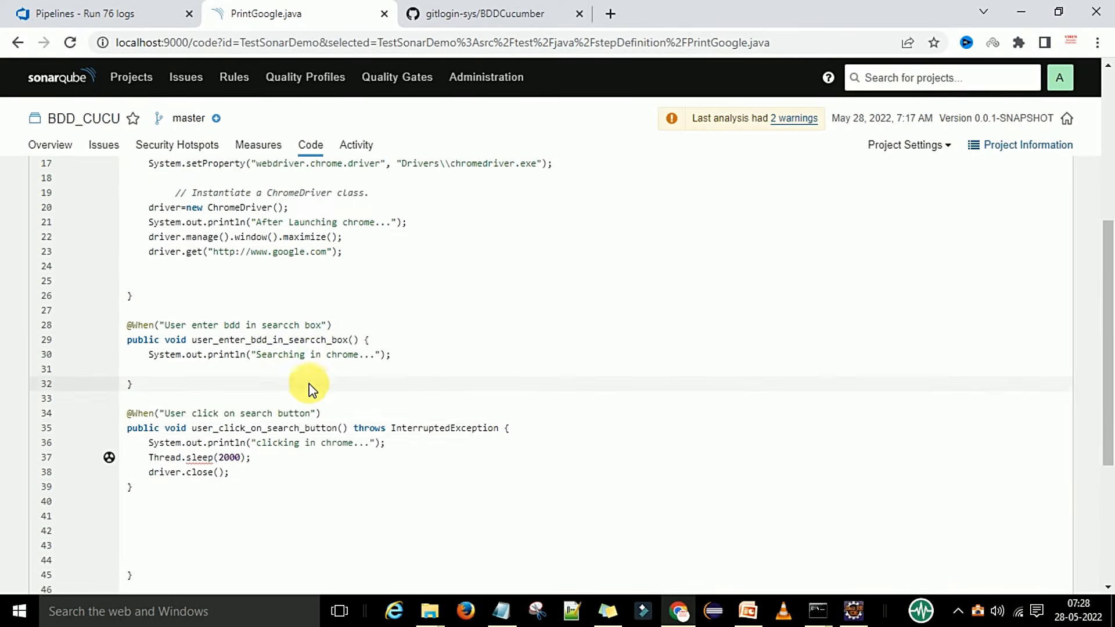
pyautogui.scroll(5, 418, 384)
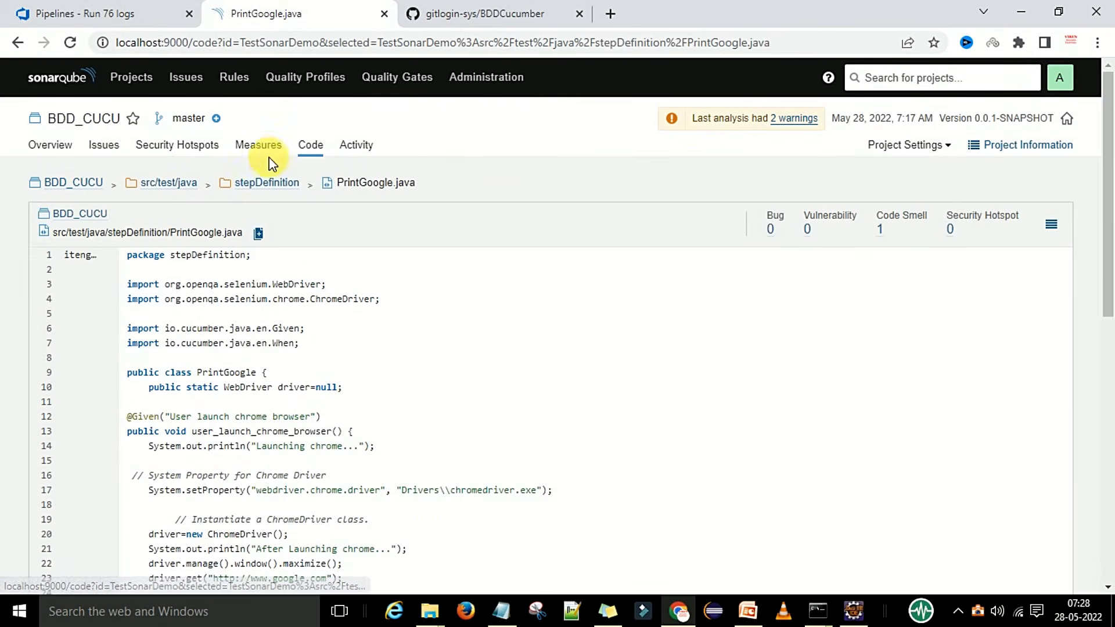
pyautogui.click(169, 183)
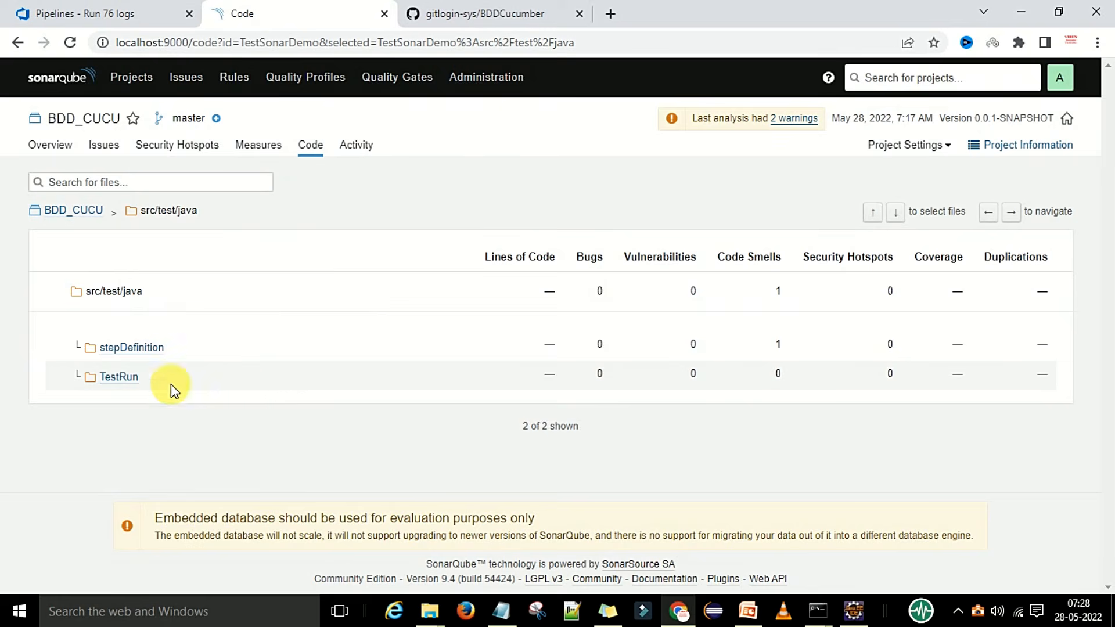
pyautogui.click(113, 378)
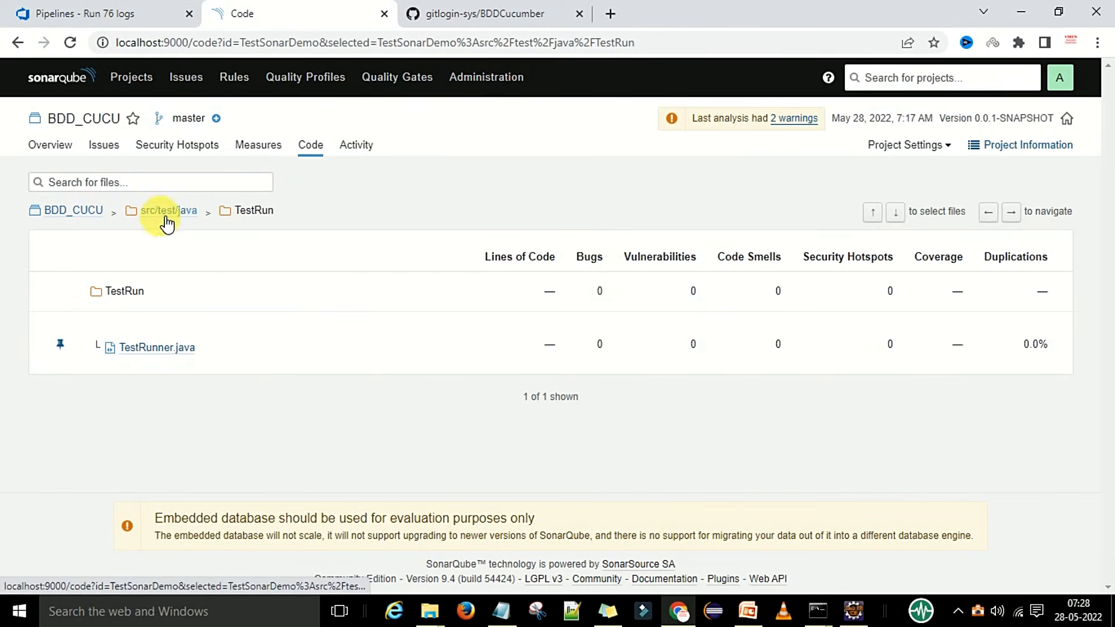
pyautogui.click(74, 210)
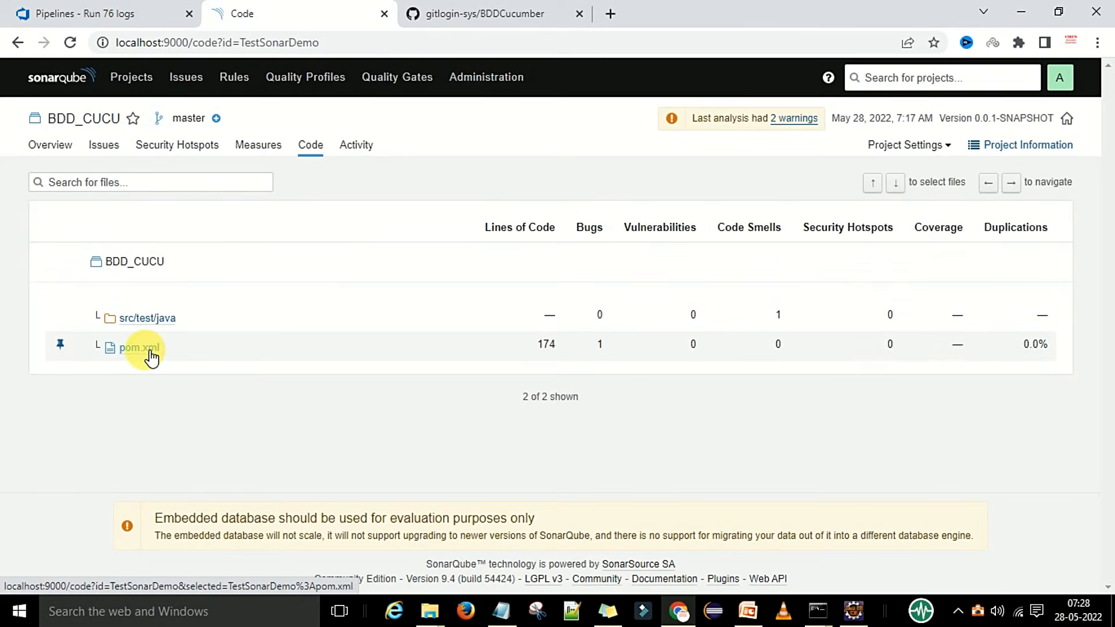
# Scroll through the analysed pom.xml source in SonarQube.
pyautogui.click(150, 348)
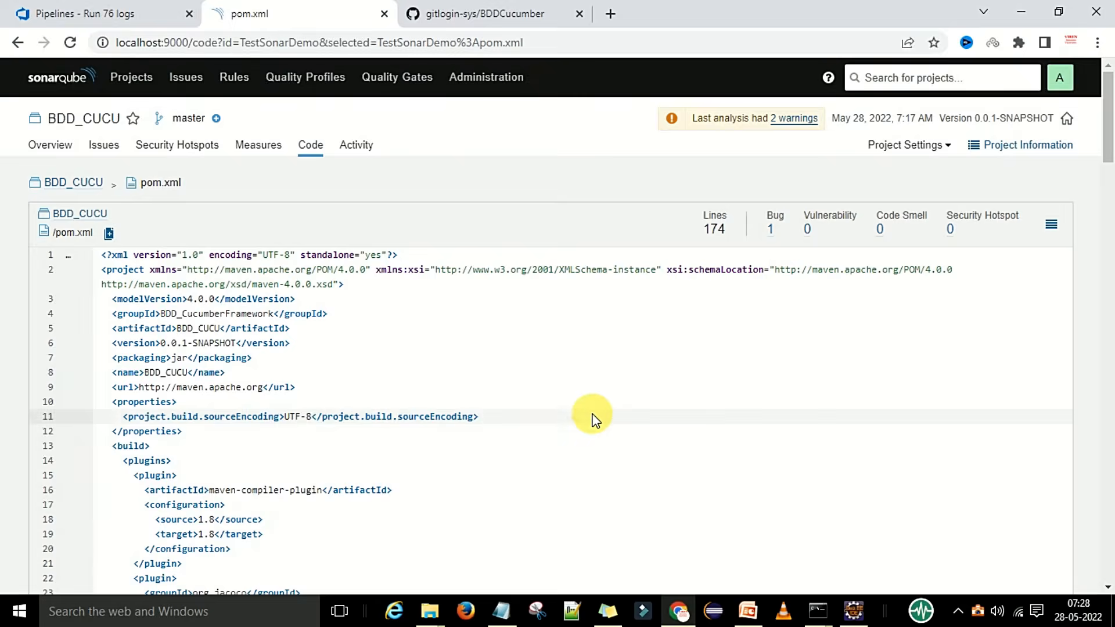
pyautogui.scroll(-10, 587, 412)
pyautogui.scroll(-20, 569, 403)
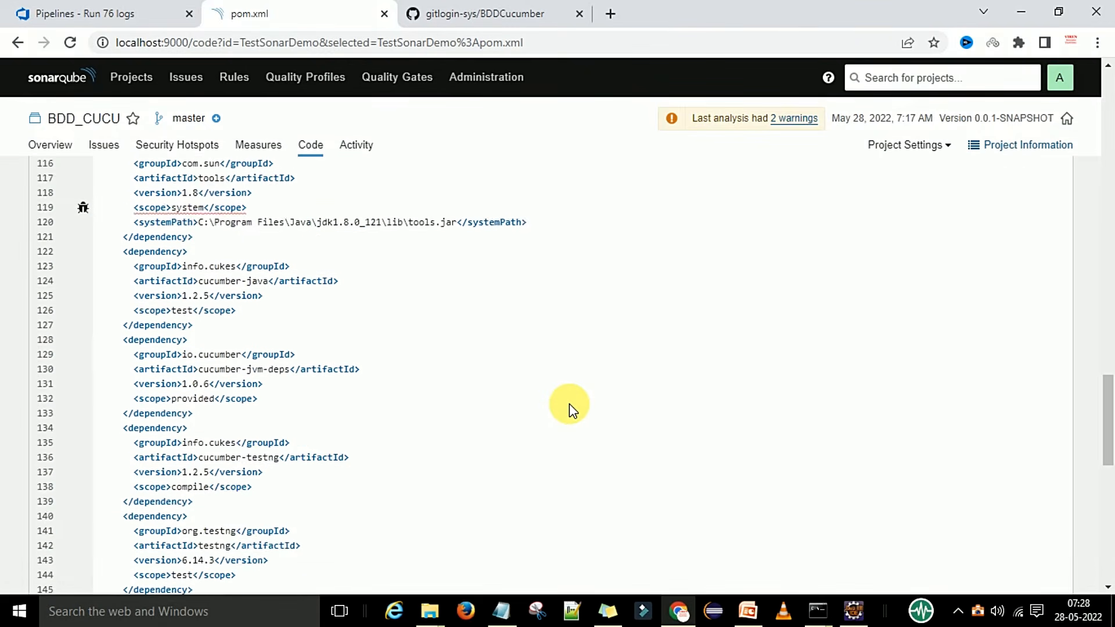
pyautogui.scroll(20, 569, 409)
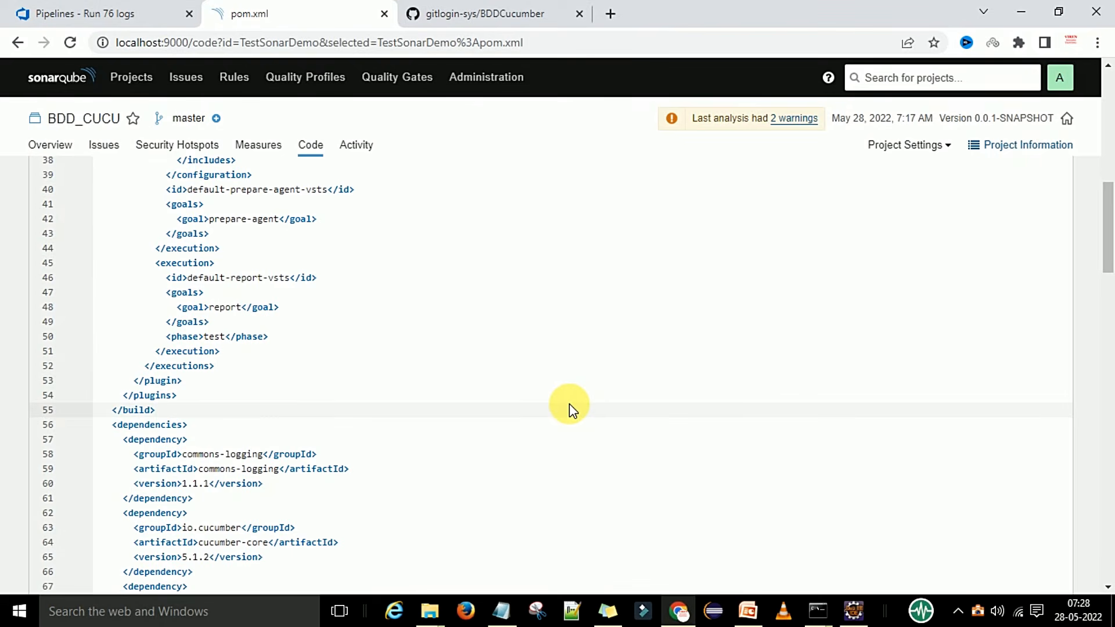
# Check the Azure DevOps run log, then go to SonarQube's list of all projects.
pyautogui.click(93, 14)
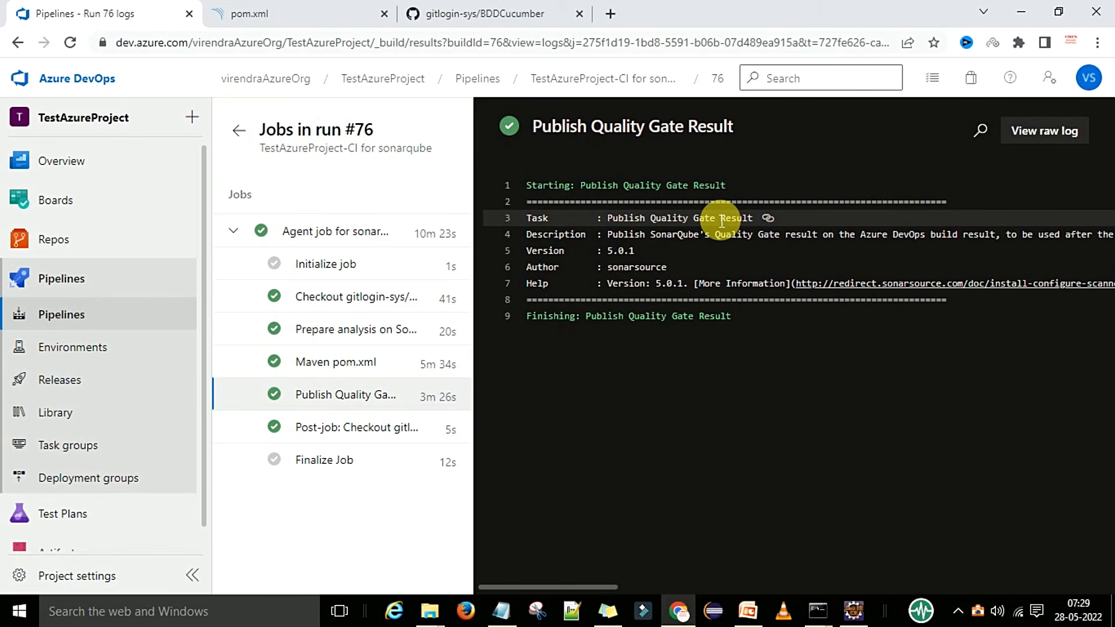
pyautogui.click(271, 16)
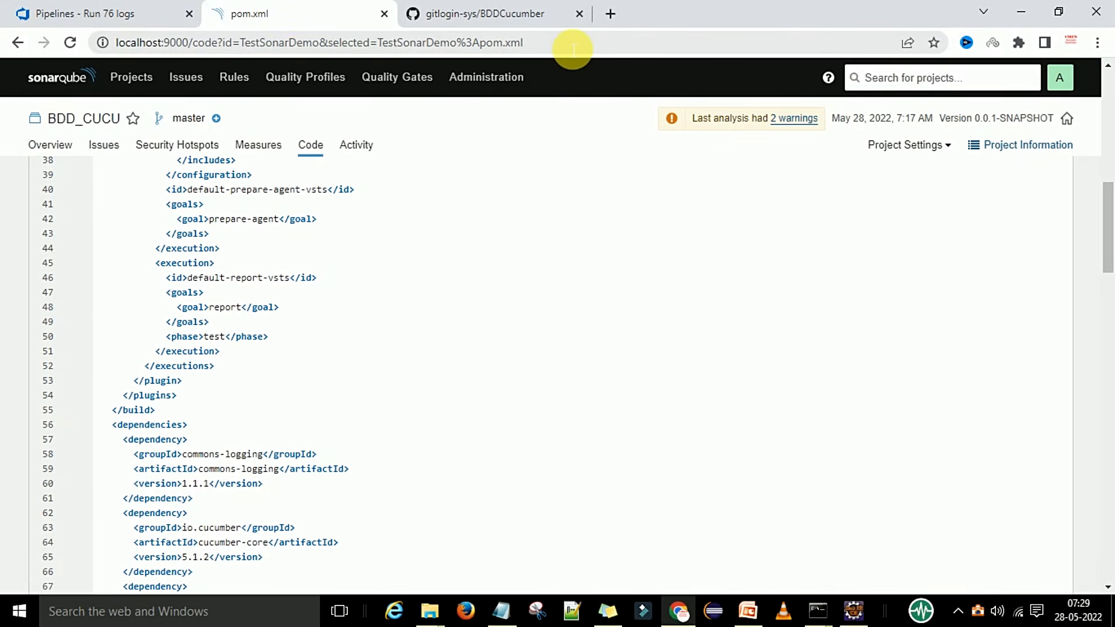
pyautogui.click(130, 77)
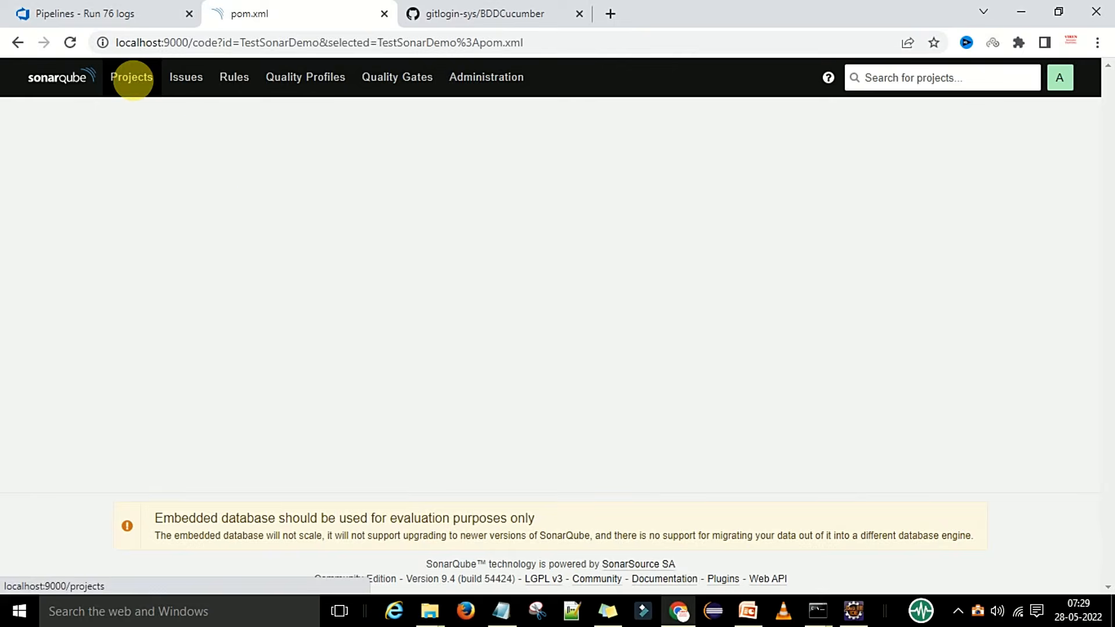